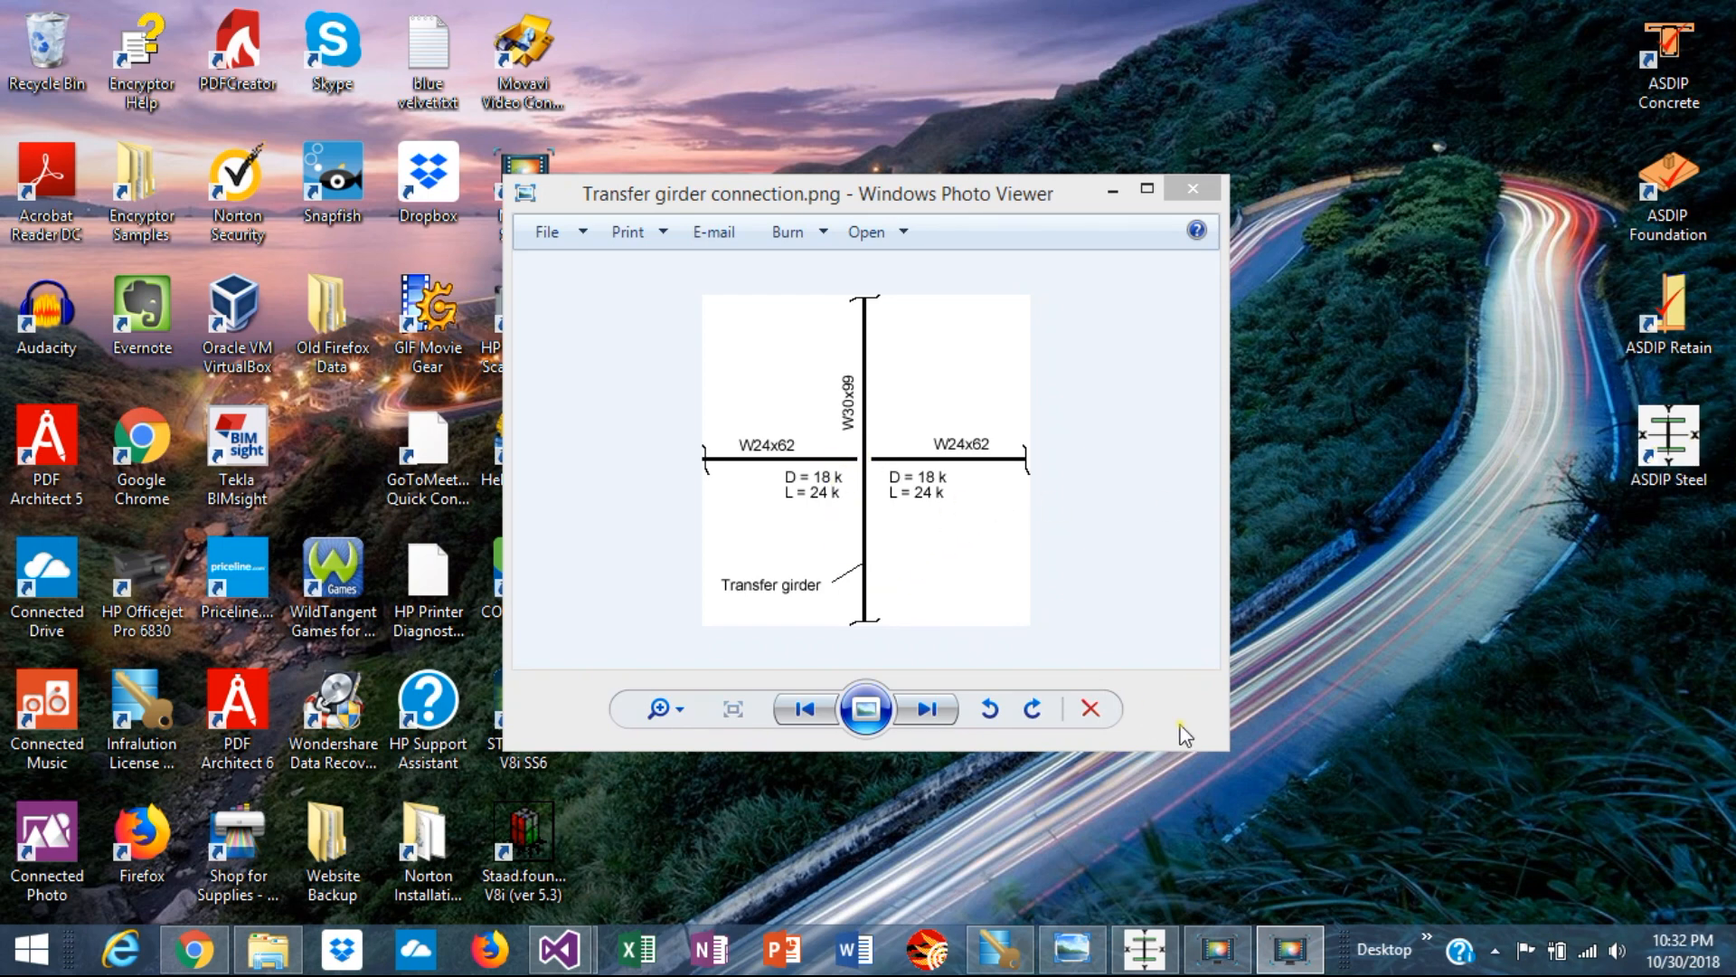
# - In the ASDIP Steel Project Manager, add a shear connections calculation named "Beam to girder connection" and open it
pyautogui.click(1132, 949)
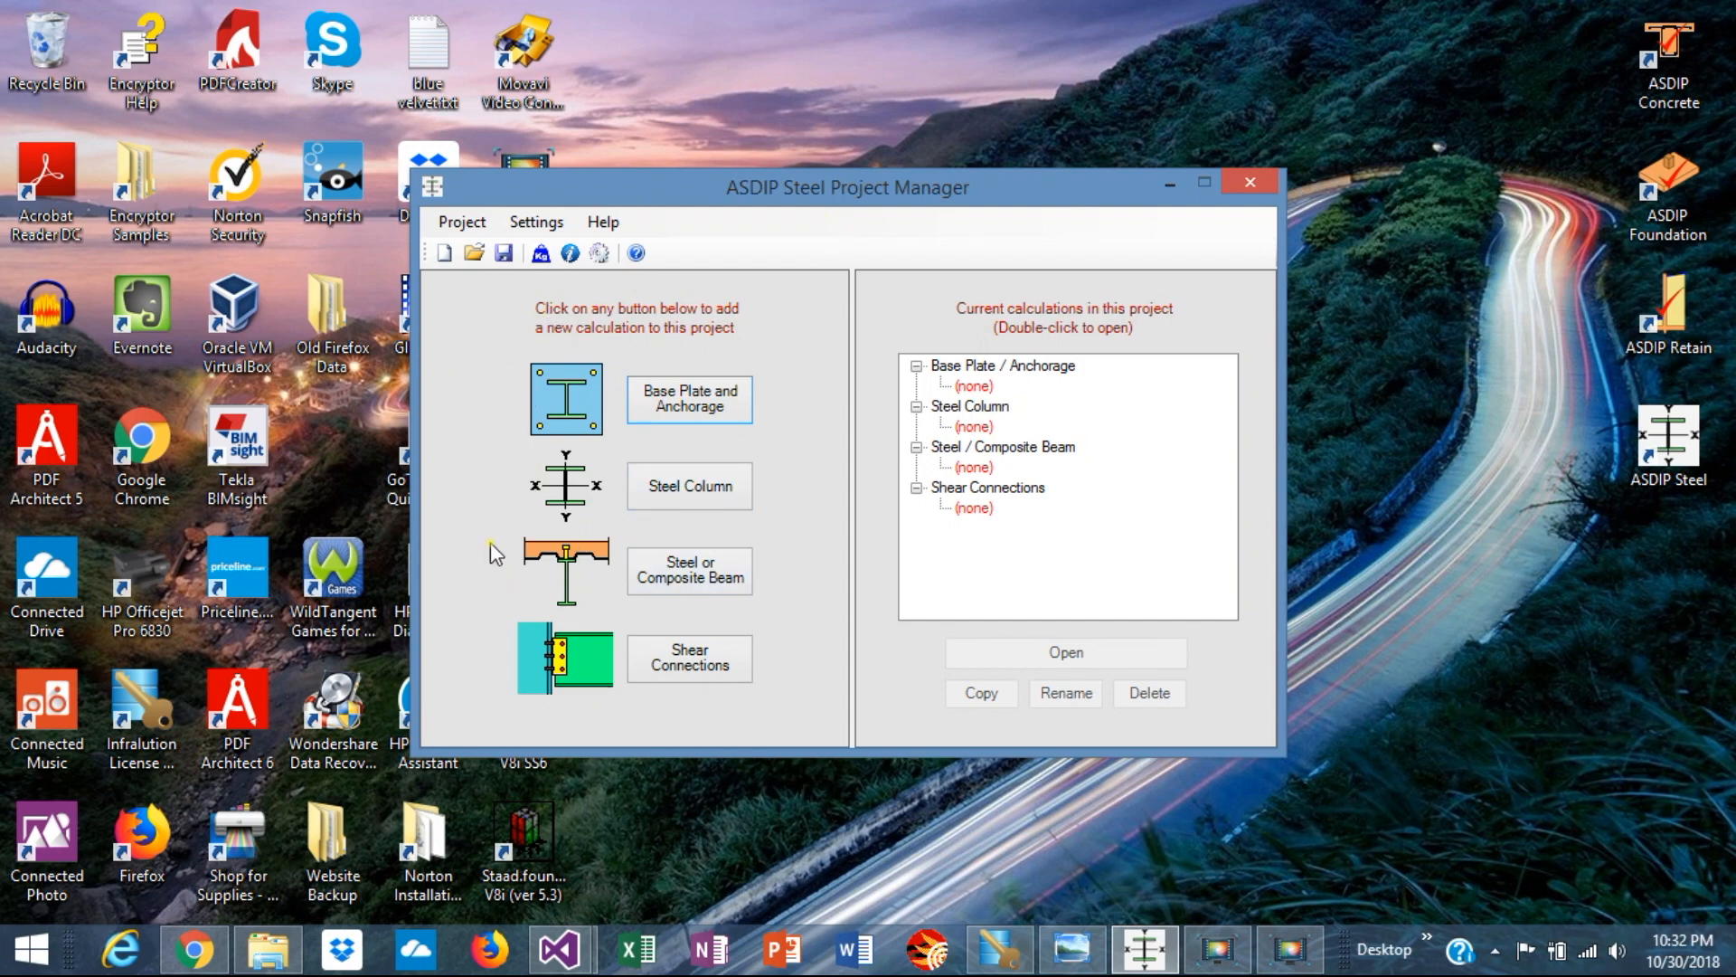
pyautogui.click(692, 663)
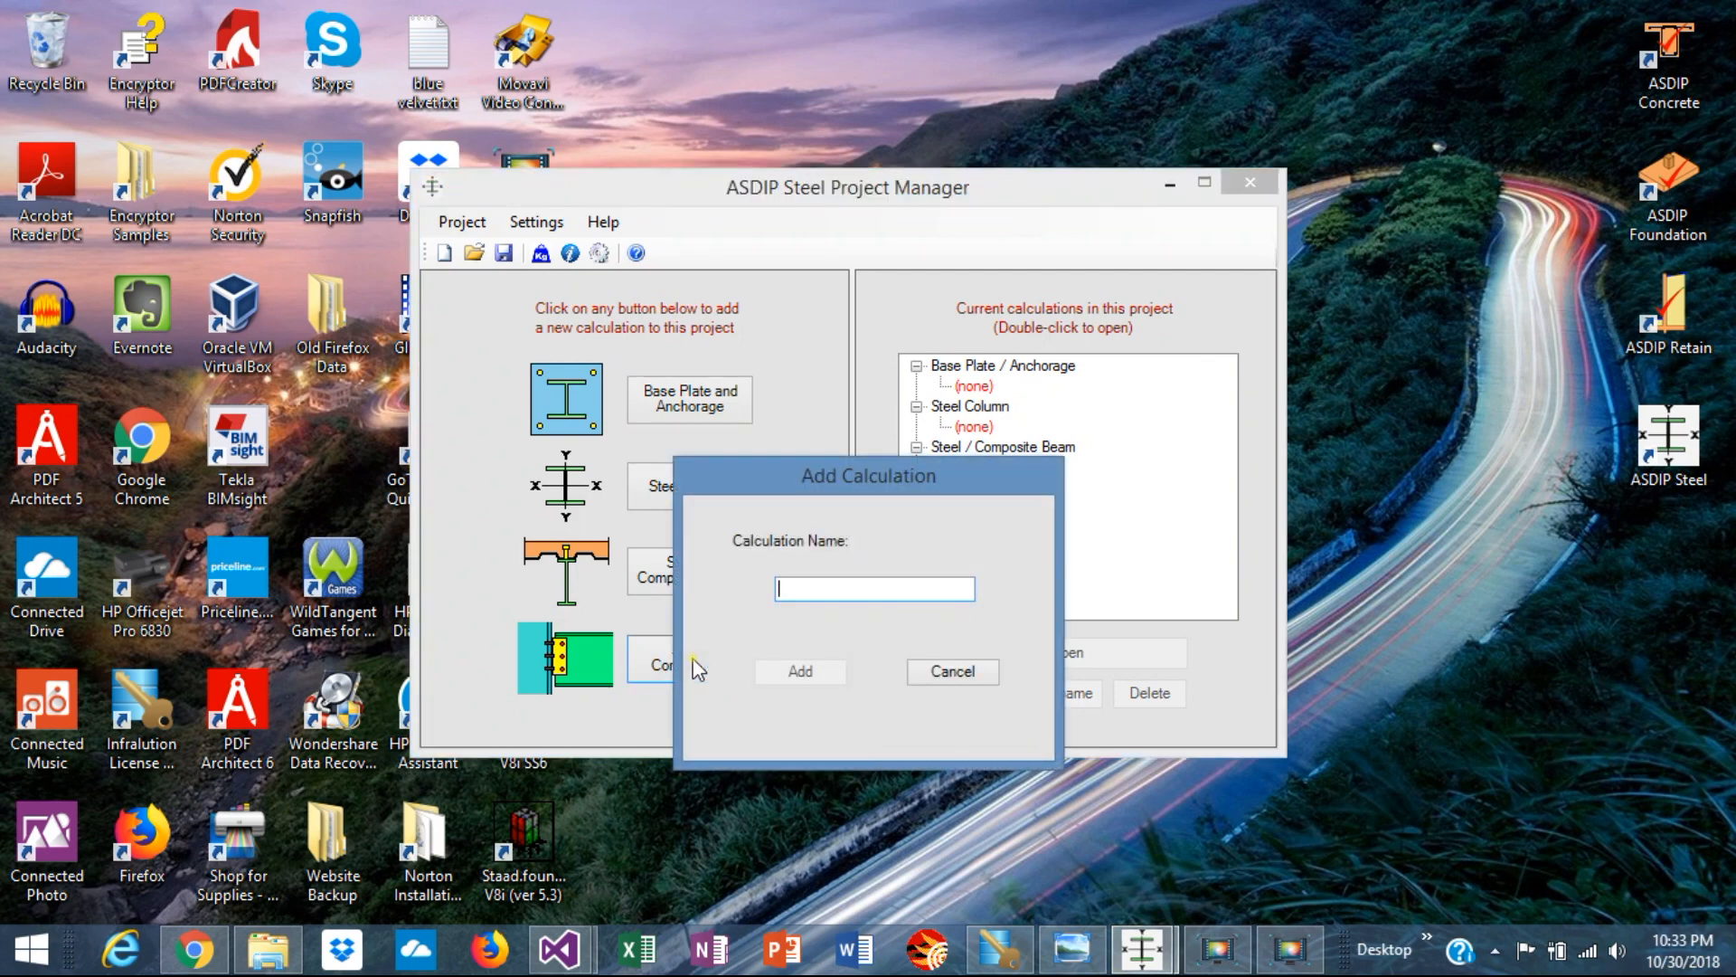
pyautogui.write('B')
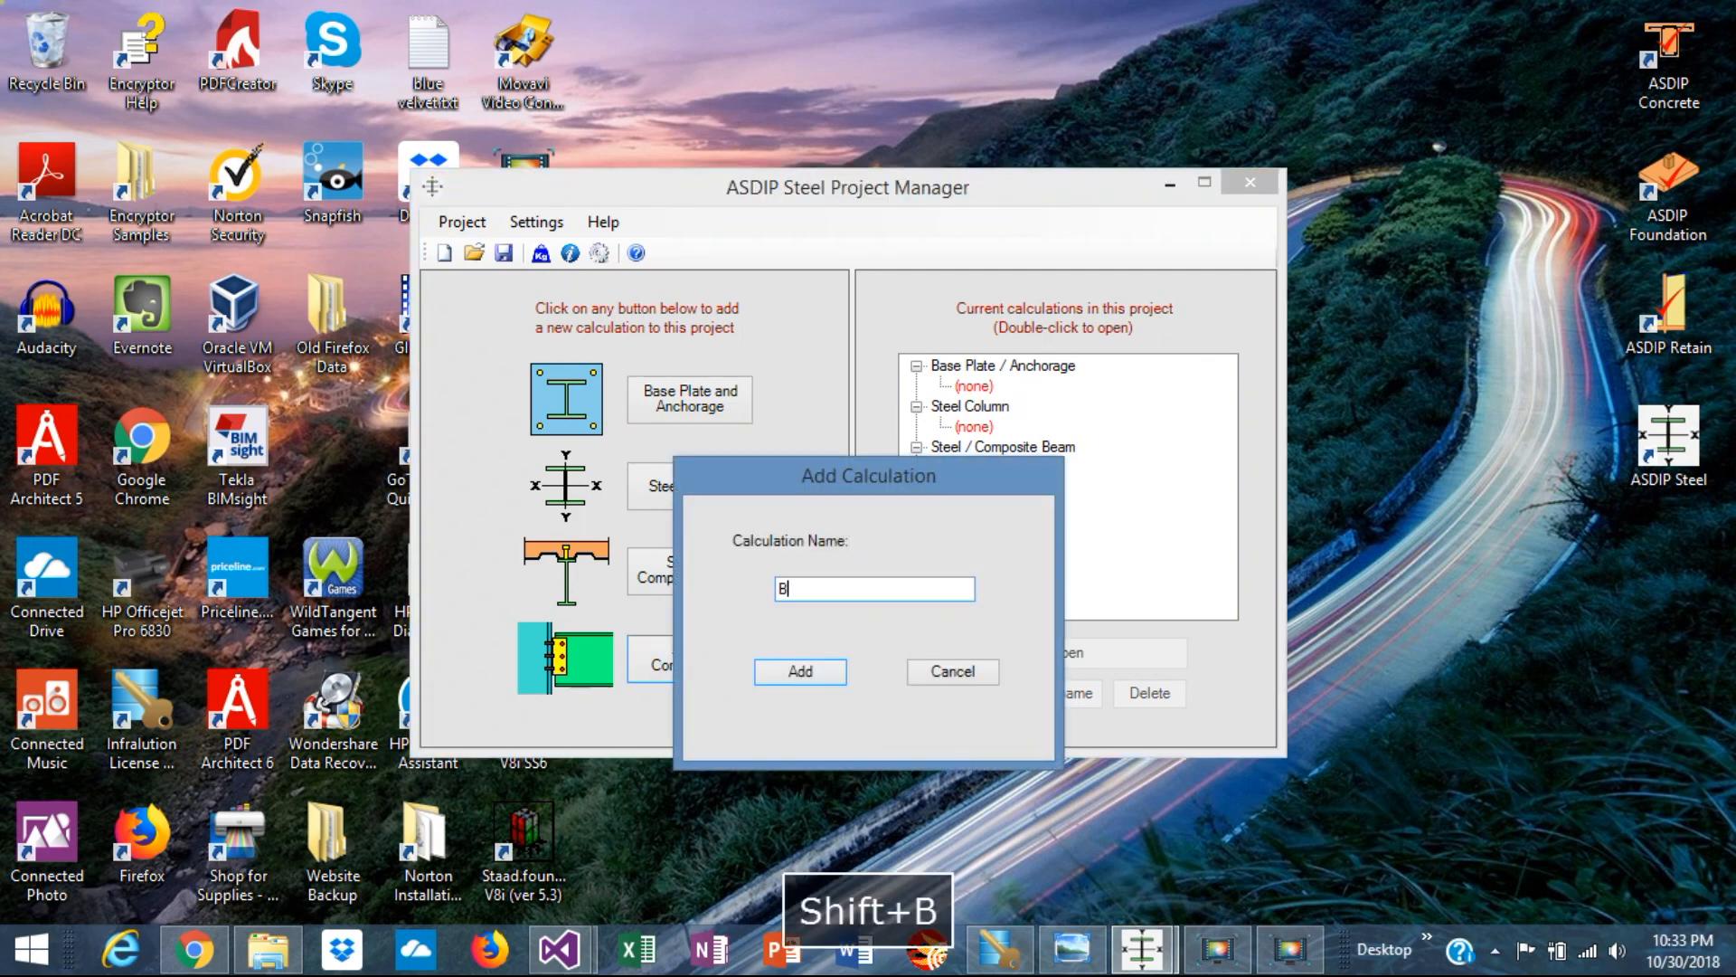
pyautogui.write('eam to g')
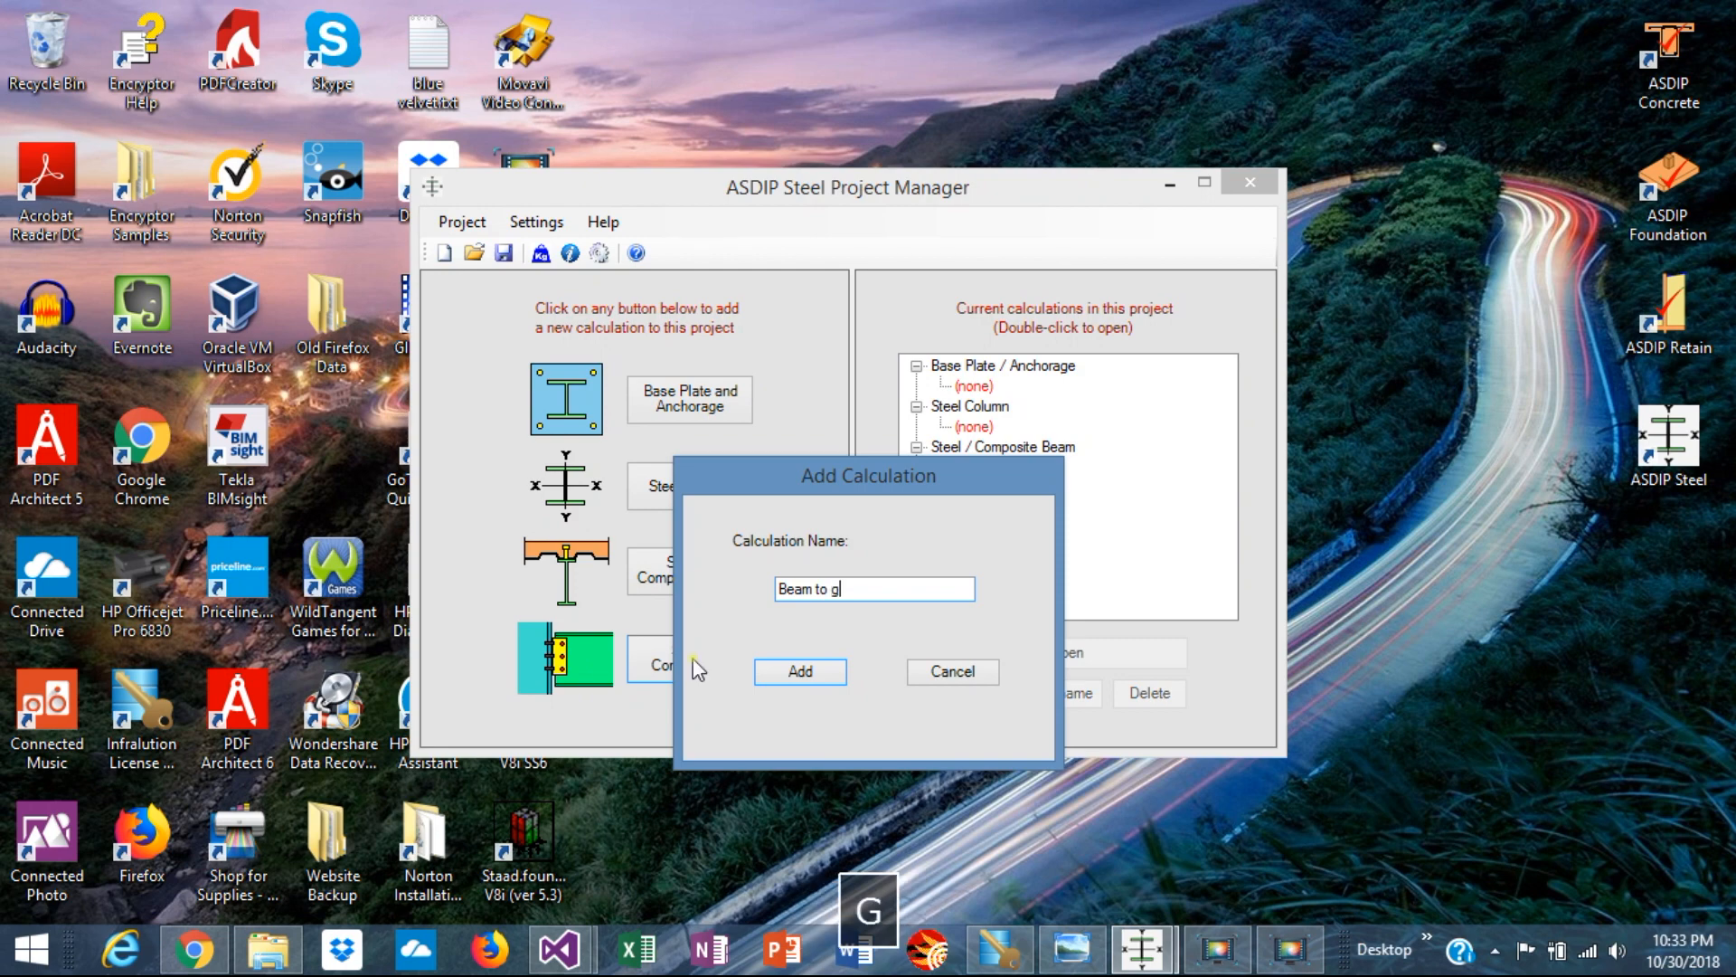
pyautogui.write('irder con')
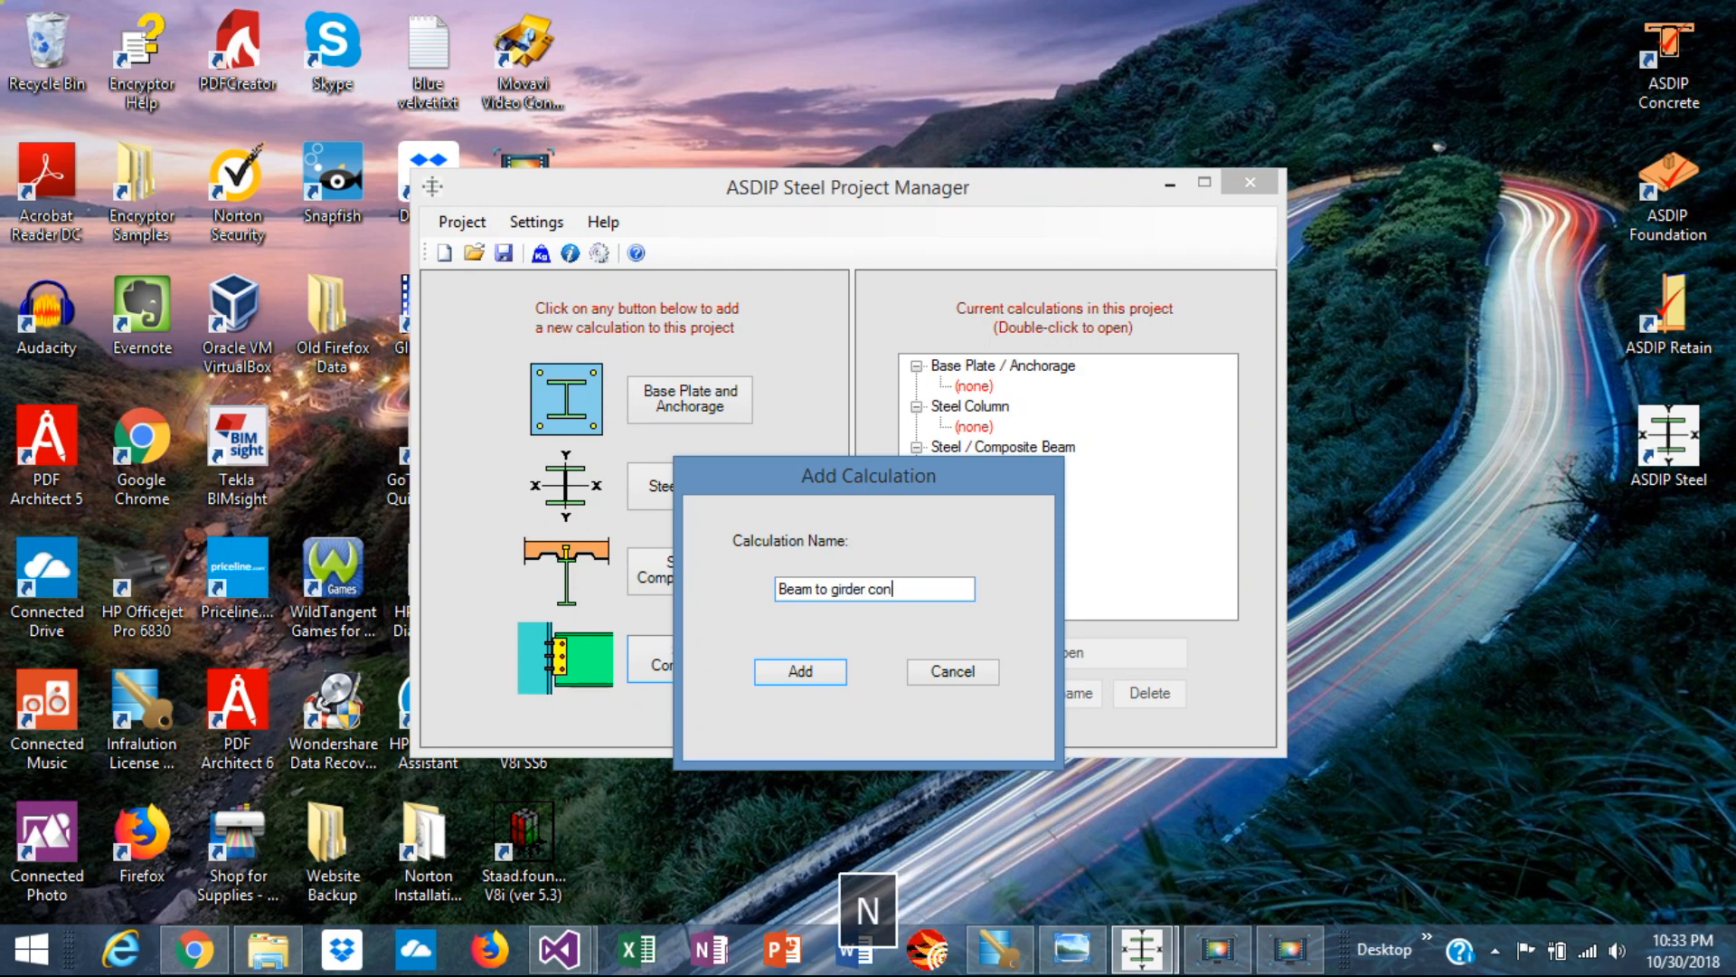
pyautogui.write('nection')
pyautogui.click(789, 668)
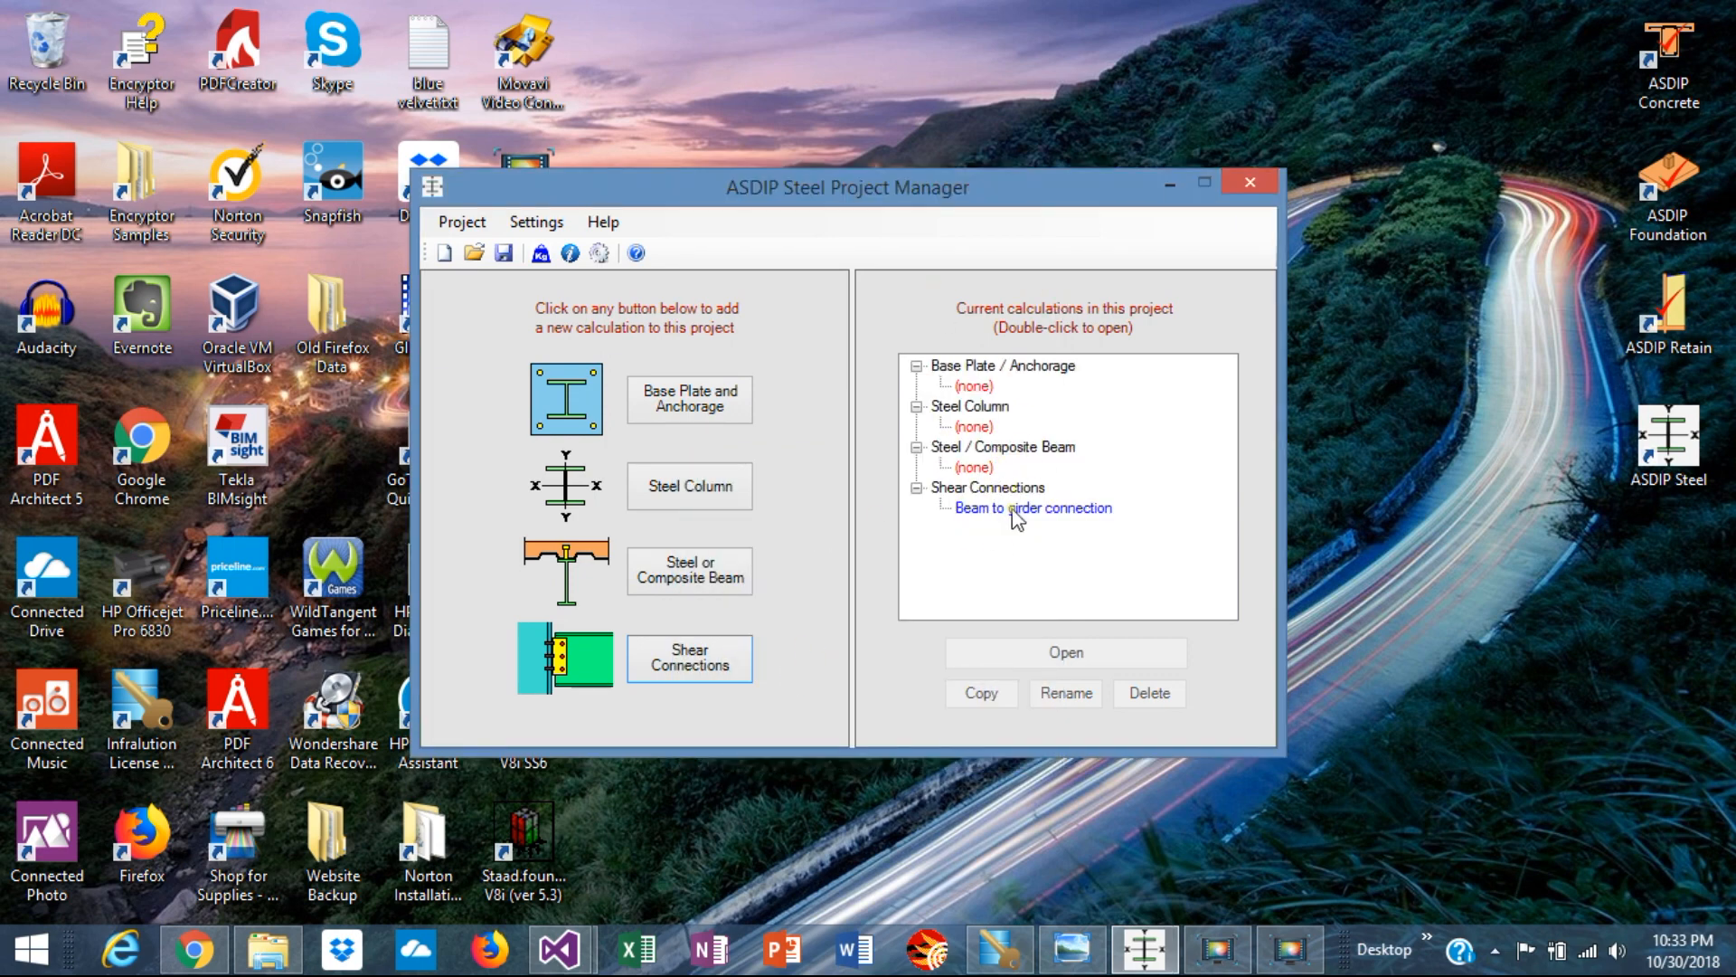
pyautogui.doubleClick(1014, 506)
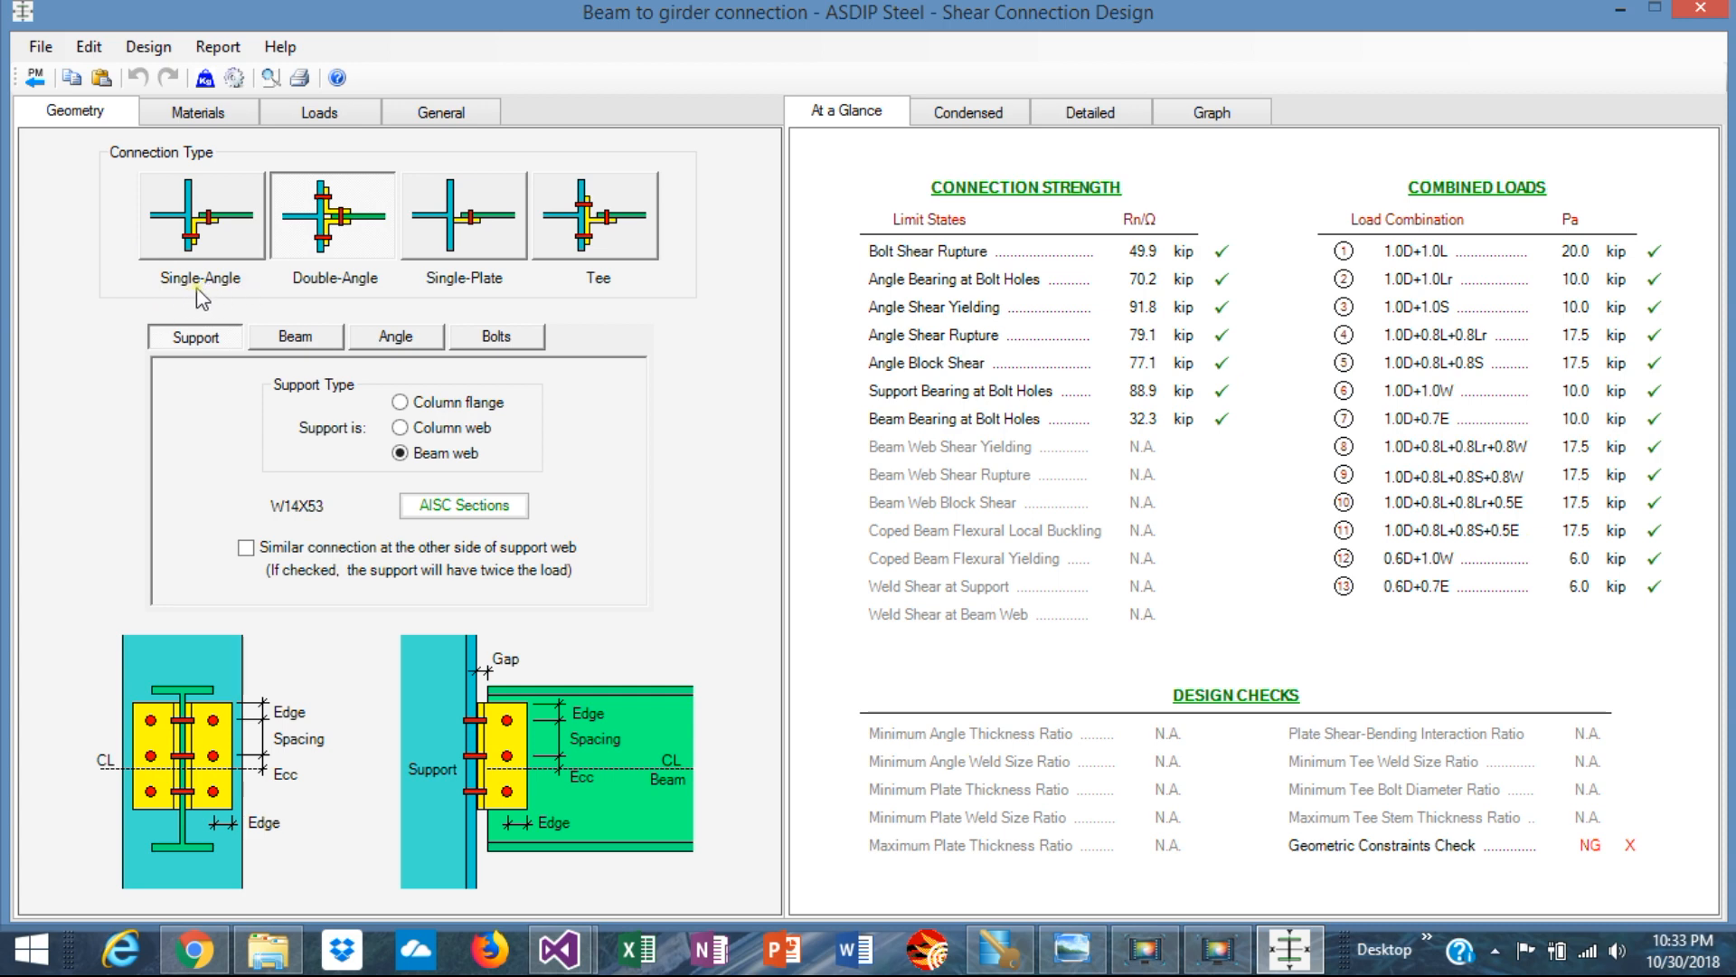
# - Compare the single-angle, double-angle, single-plate and tee connection types, ending on double-angle
pyautogui.click(217, 244)
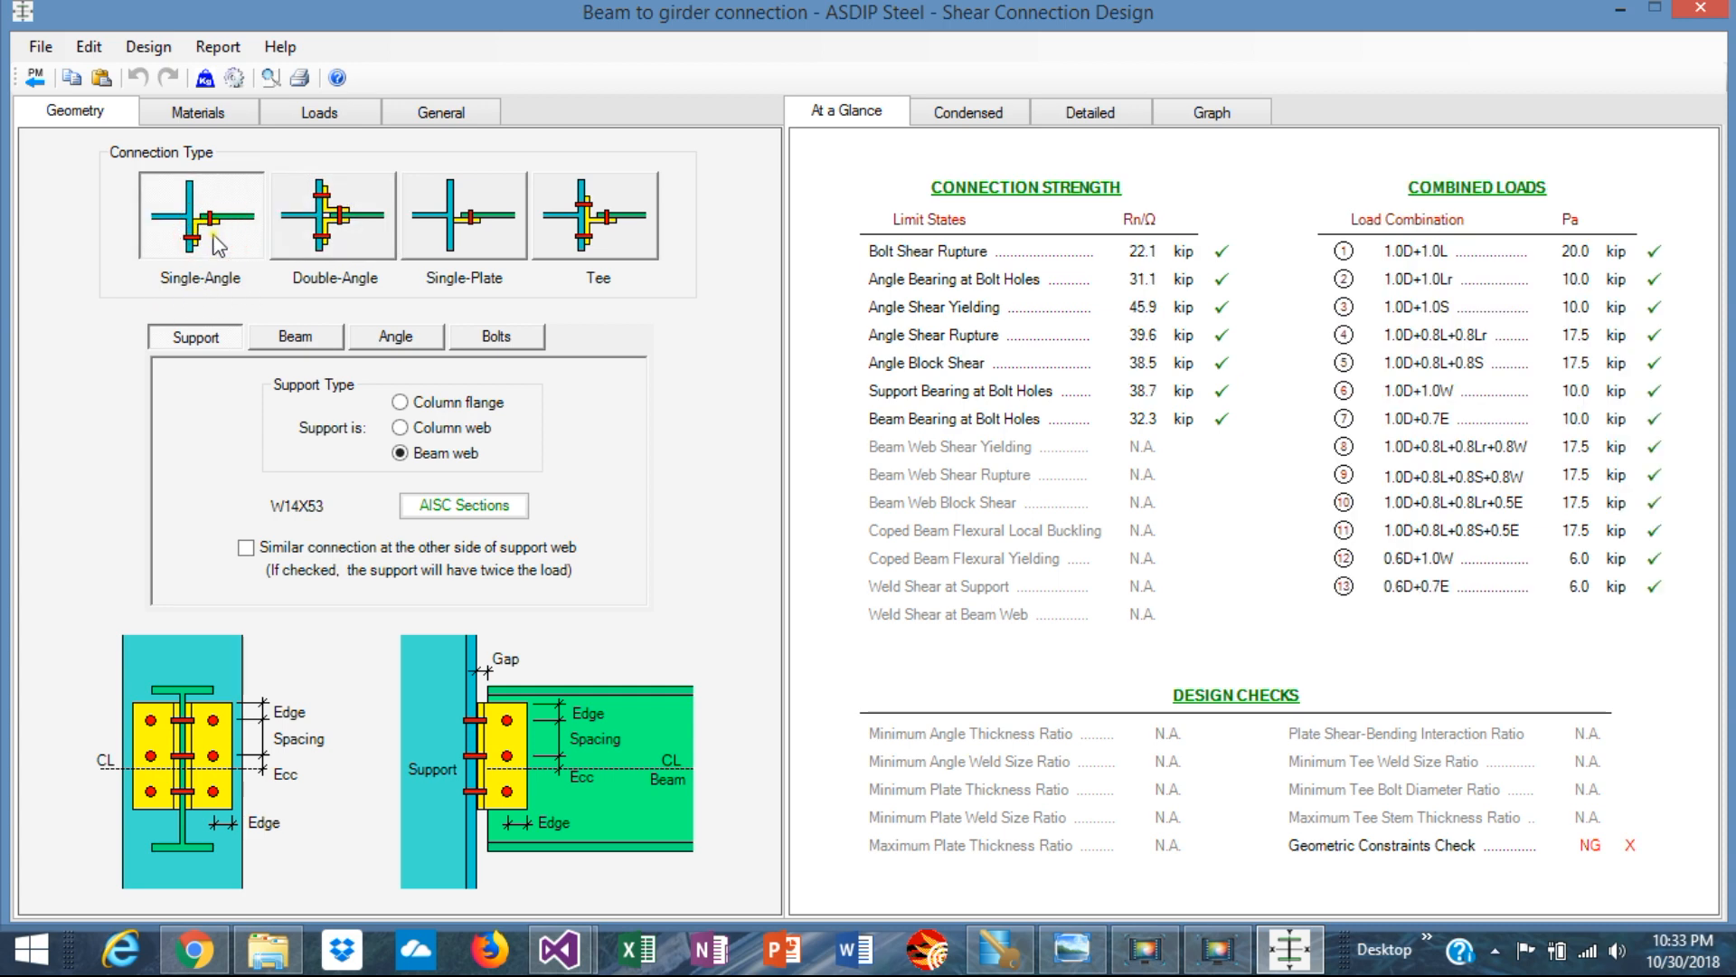
pyautogui.click(340, 232)
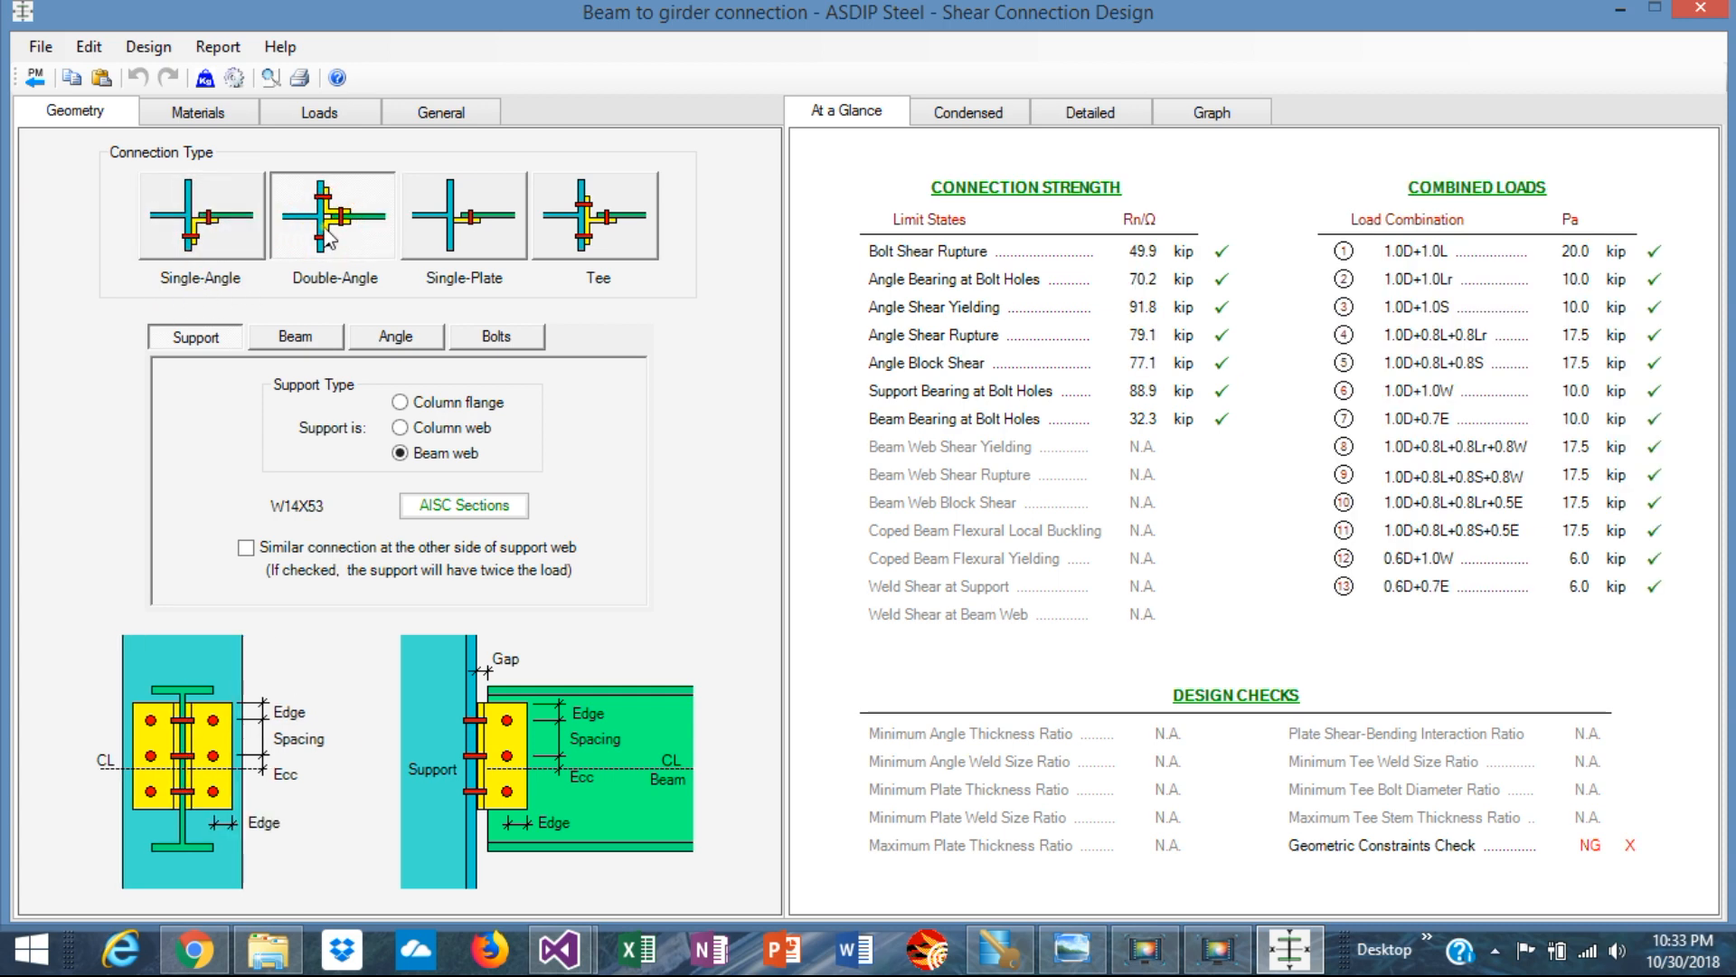
pyautogui.click(473, 238)
pyautogui.click(574, 246)
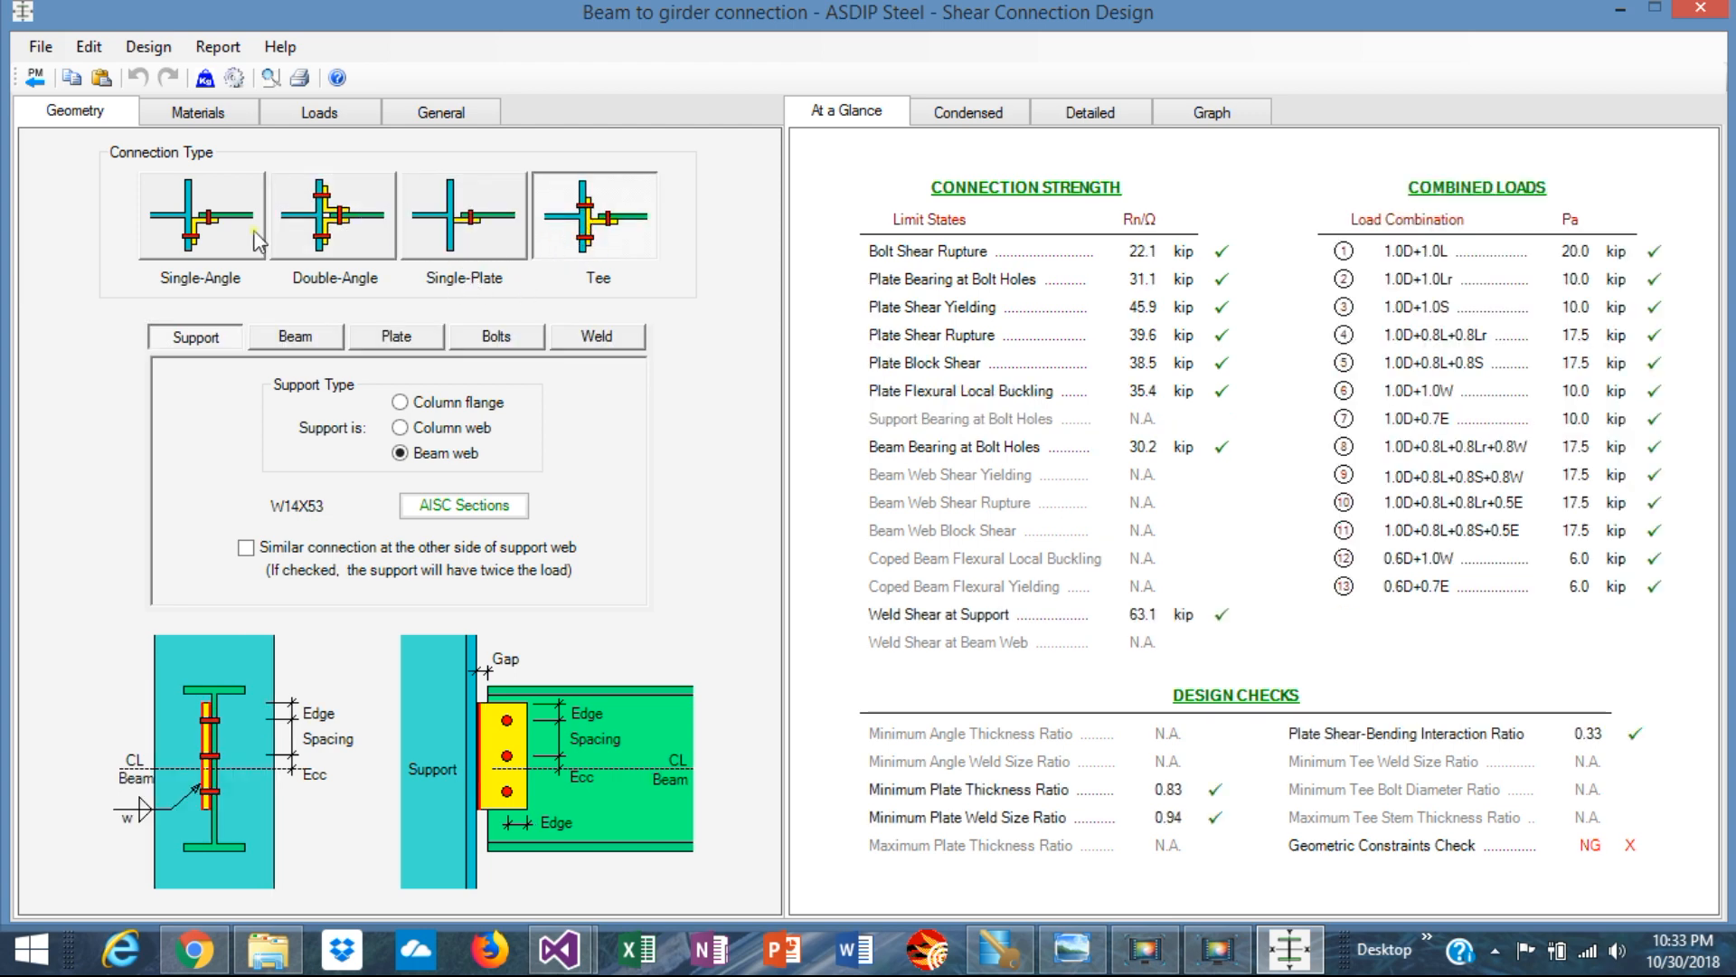
pyautogui.click(189, 232)
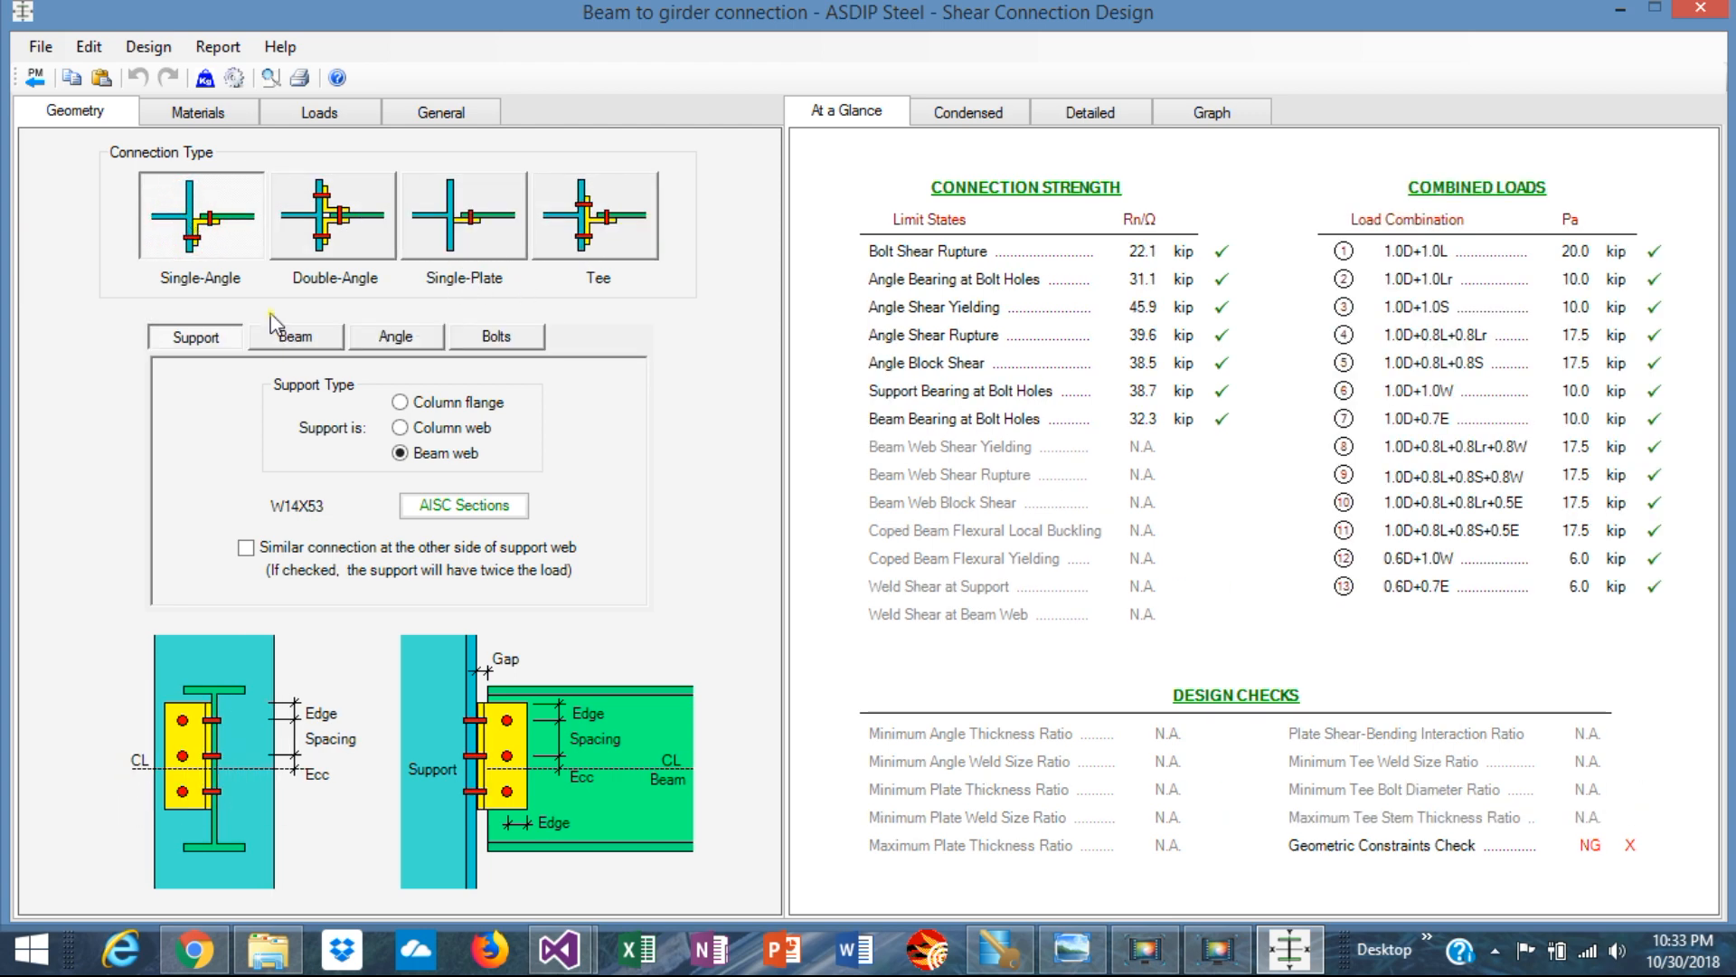
pyautogui.click(316, 238)
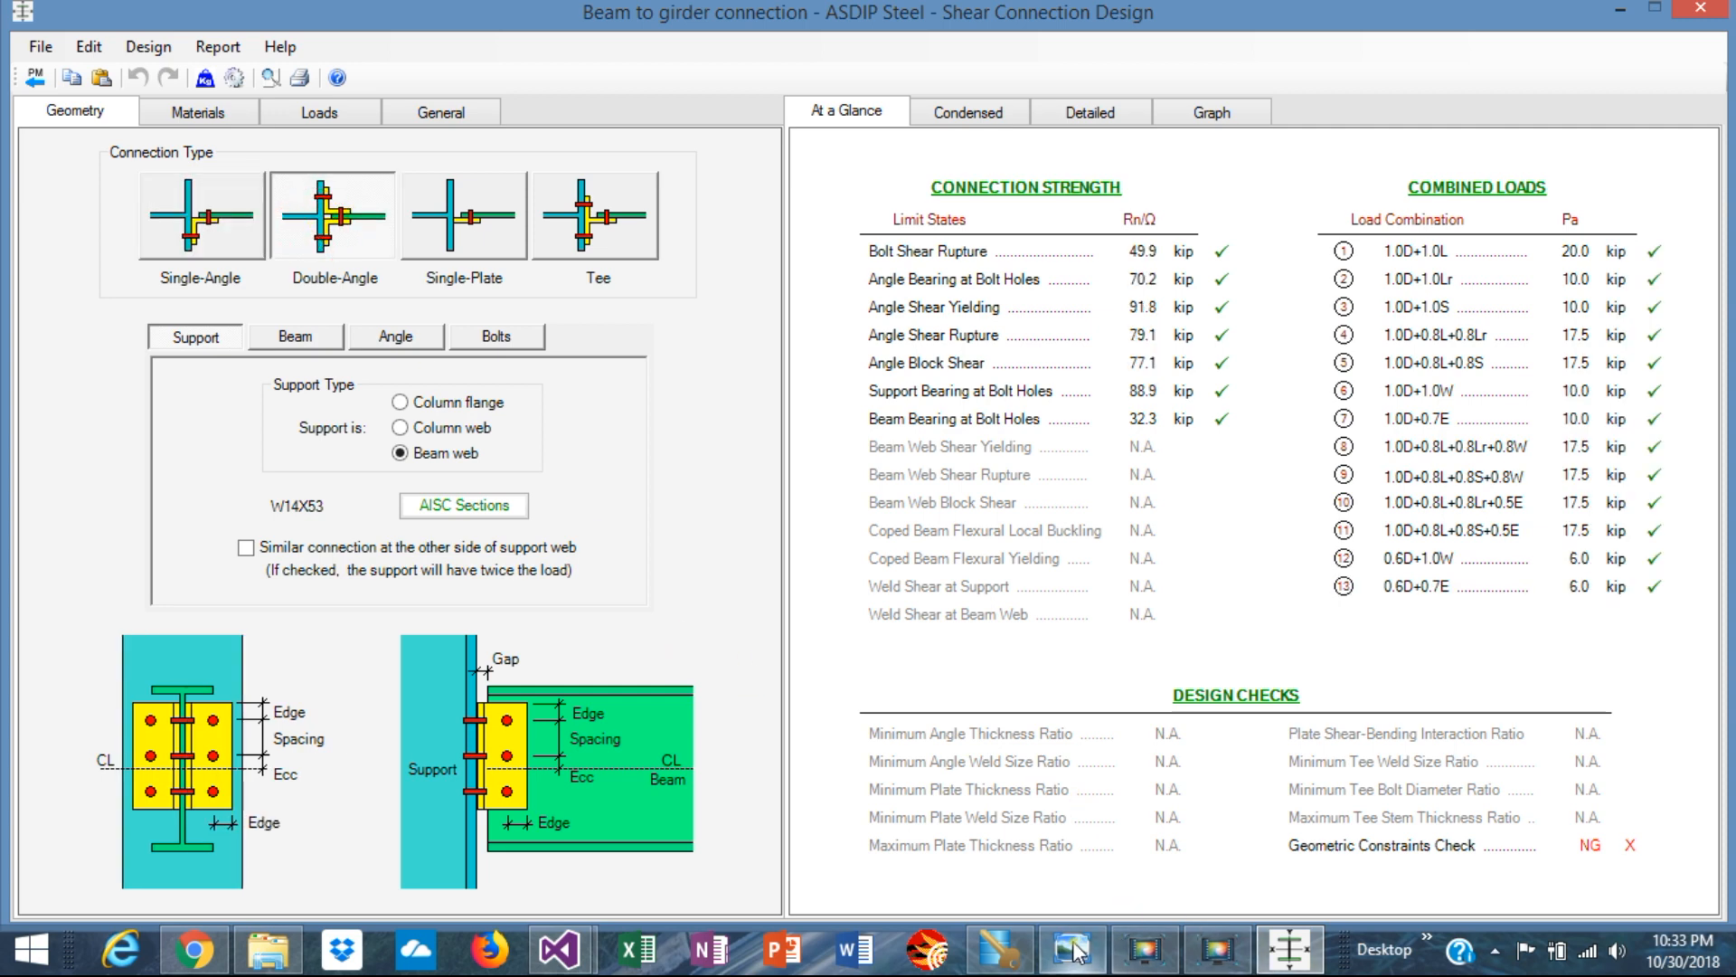
# - Check the transfer girder drawing in Windows Photo Viewer against the double-angle, single-angle and single-plate connection types
pyautogui.moveTo(1074, 958)
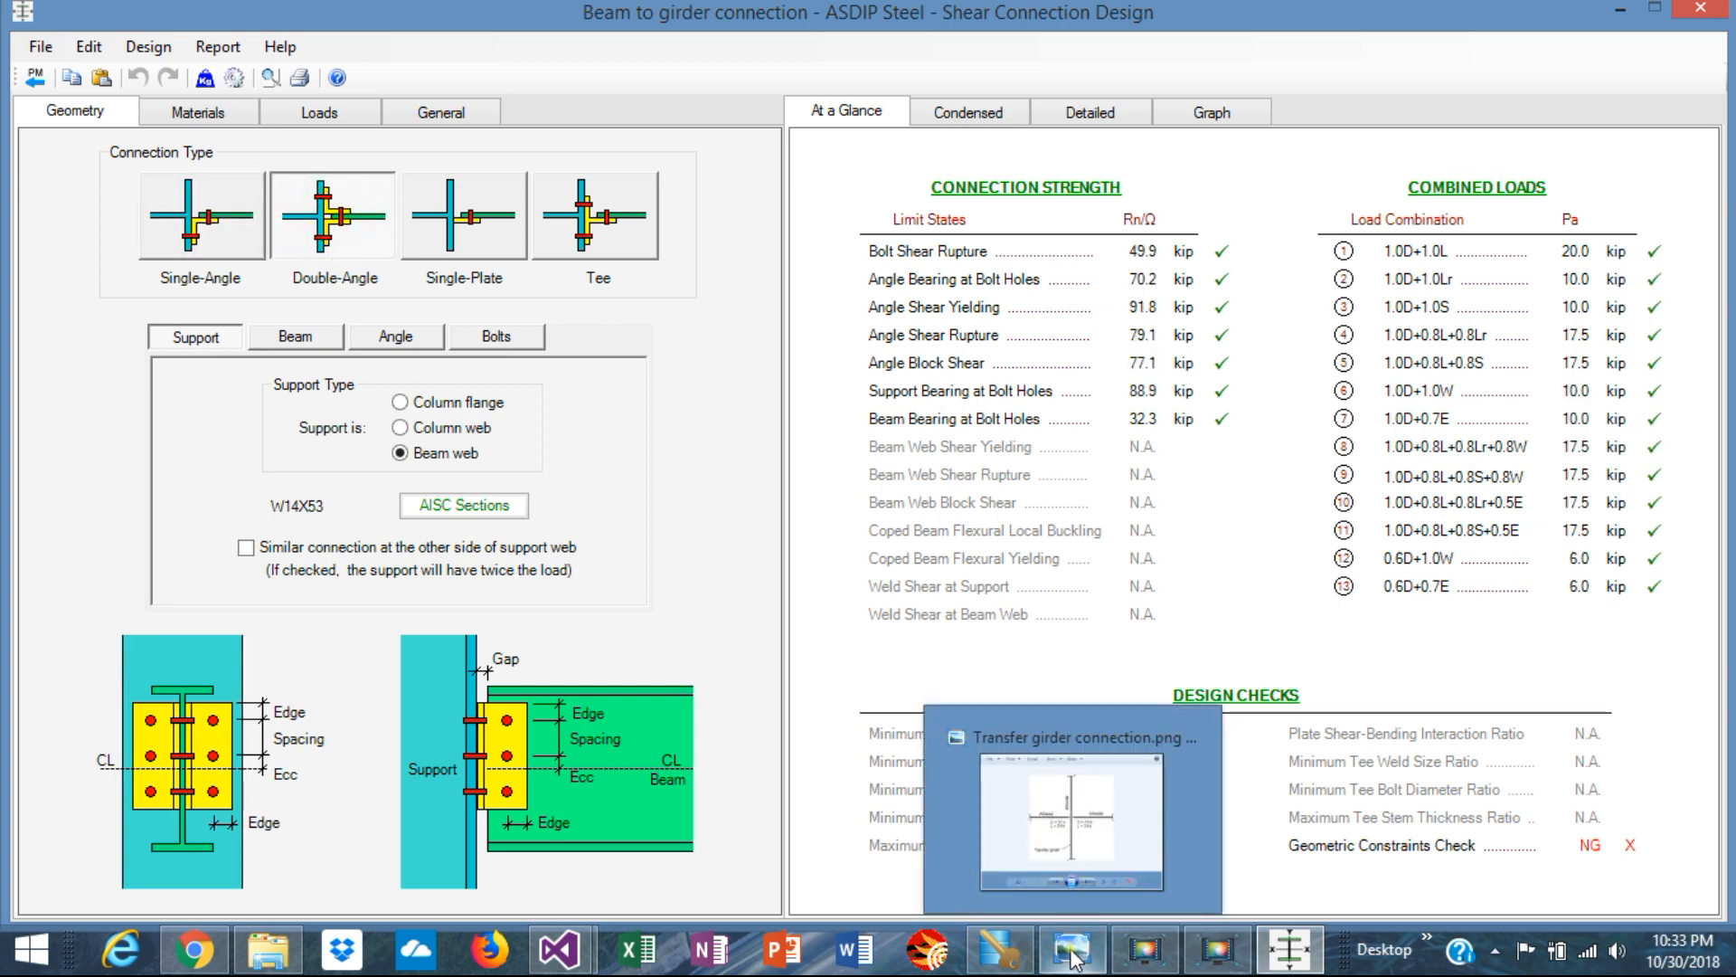
pyautogui.click(1062, 825)
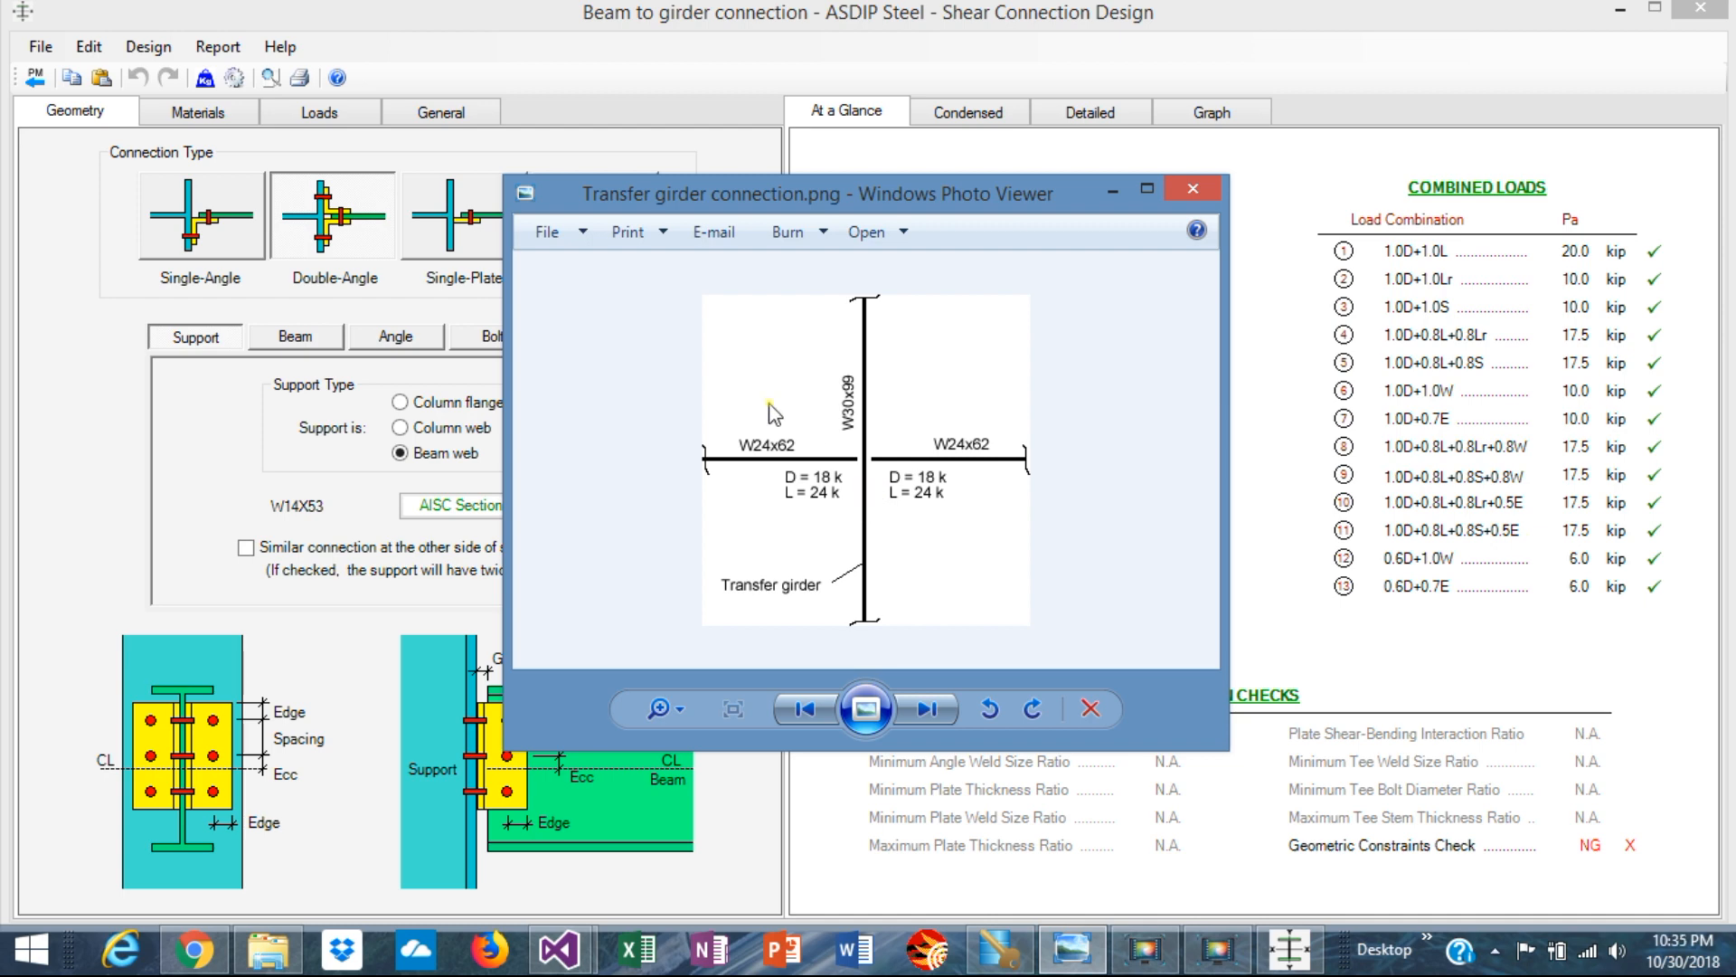
pyautogui.click(353, 238)
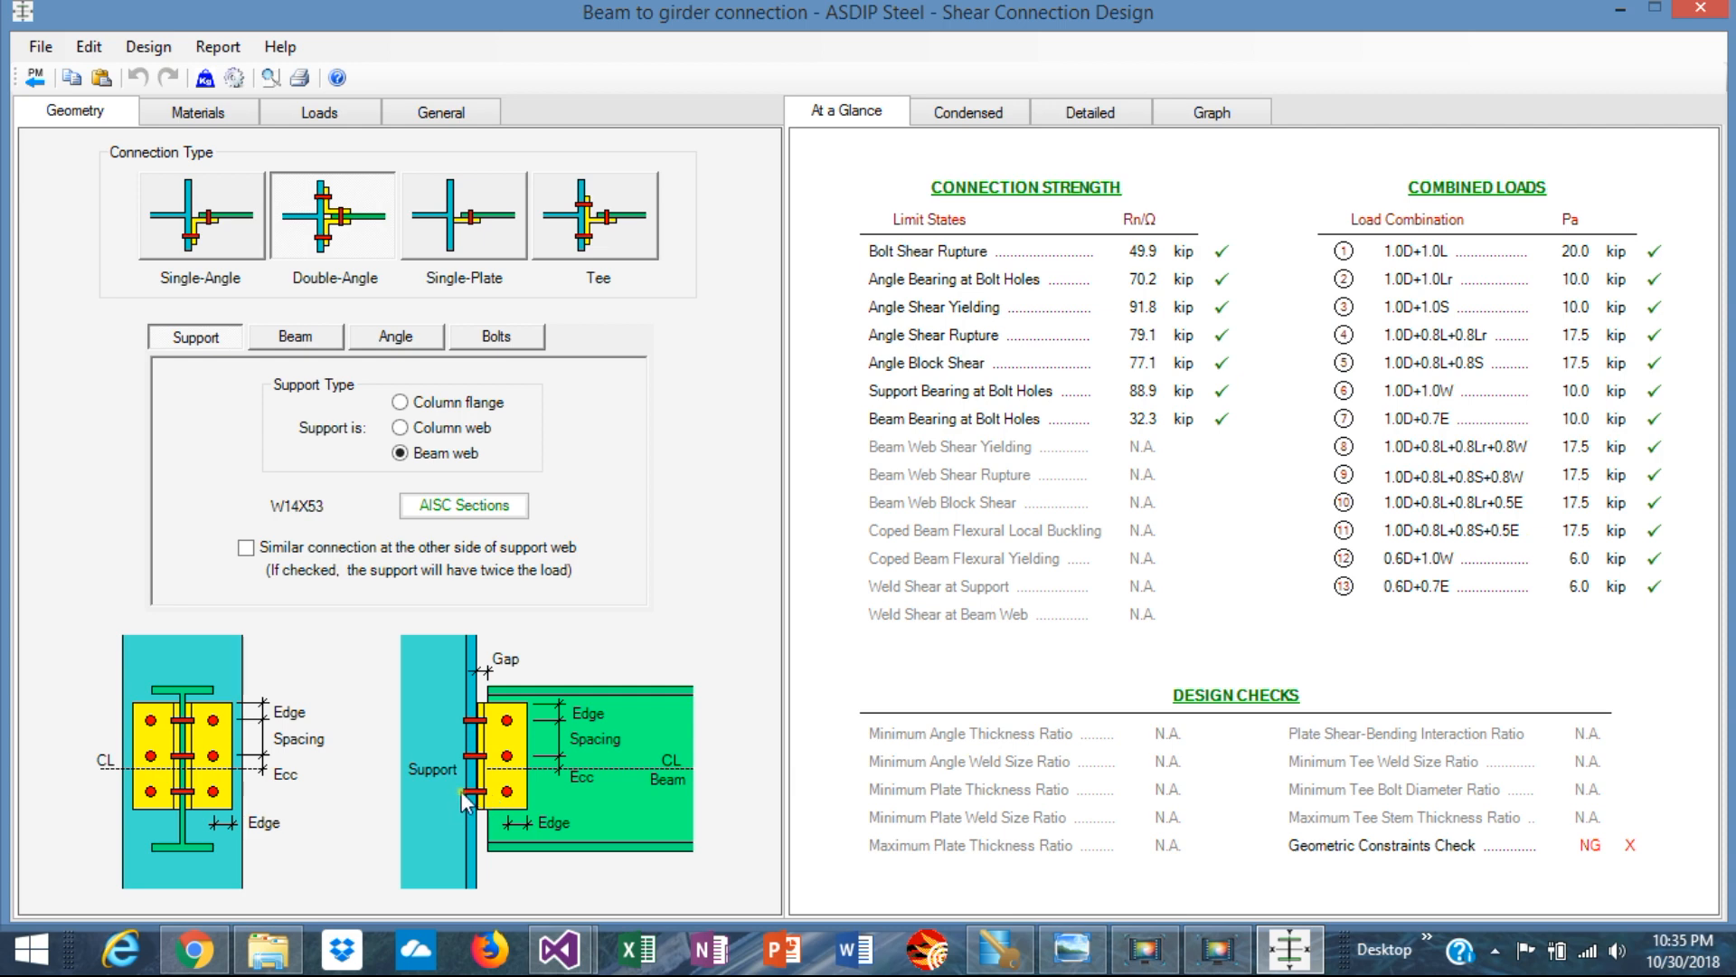
pyautogui.click(187, 234)
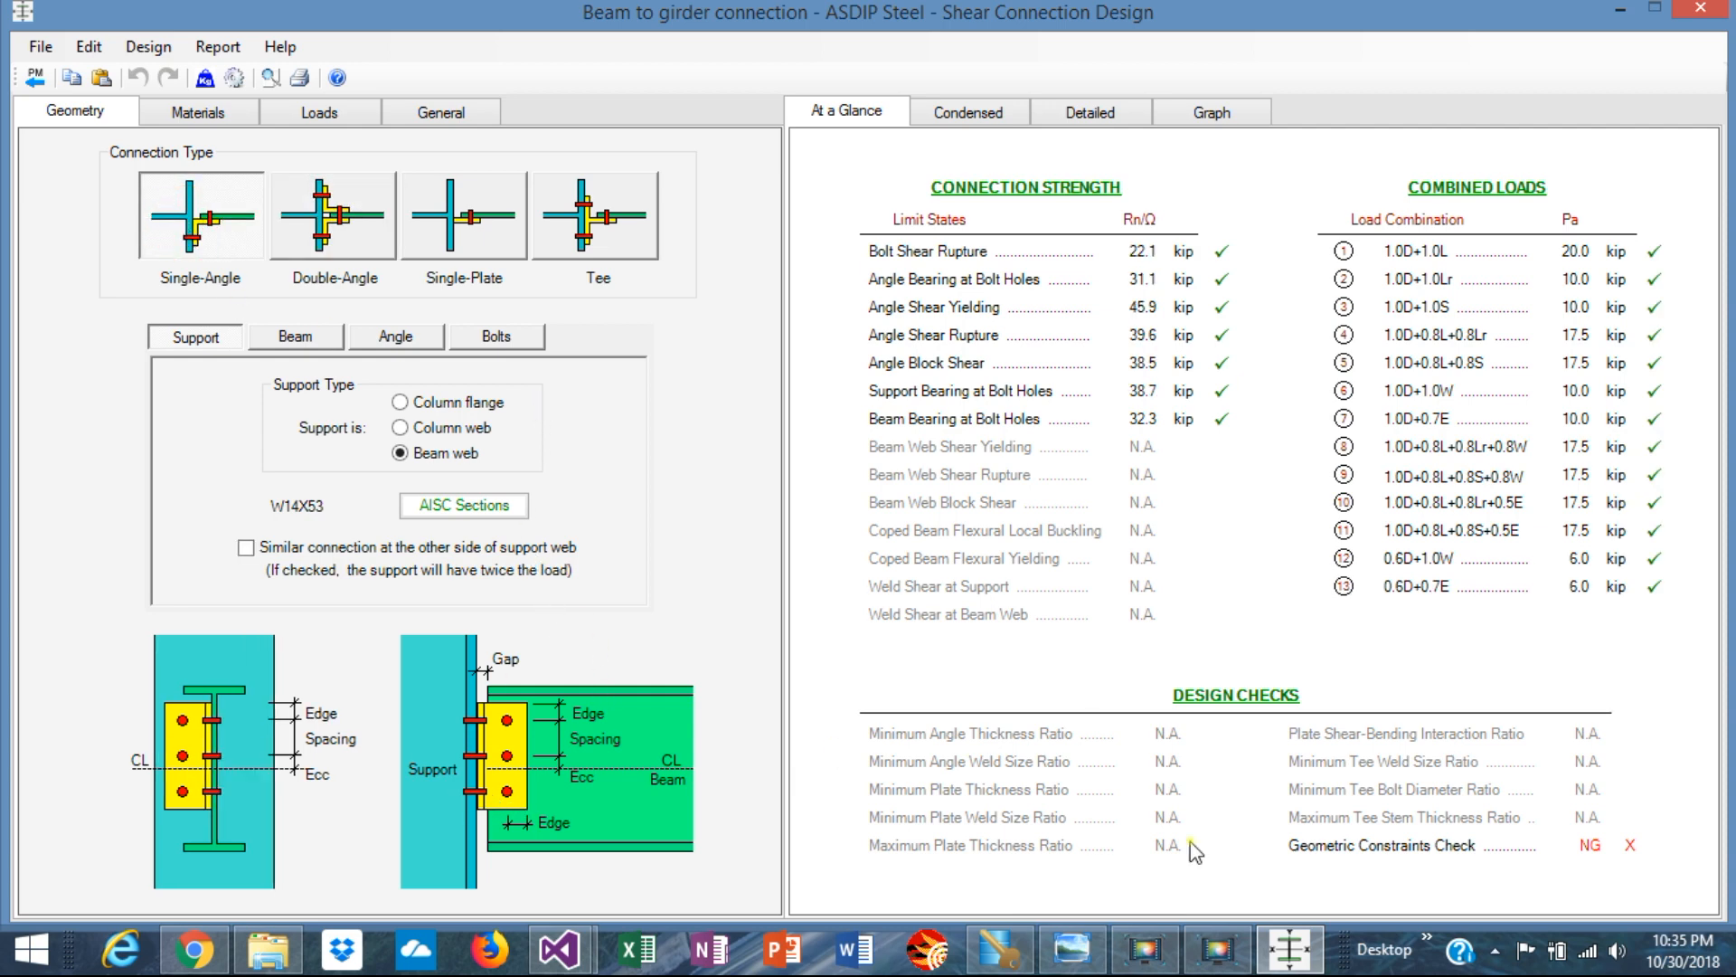
pyautogui.click(1073, 962)
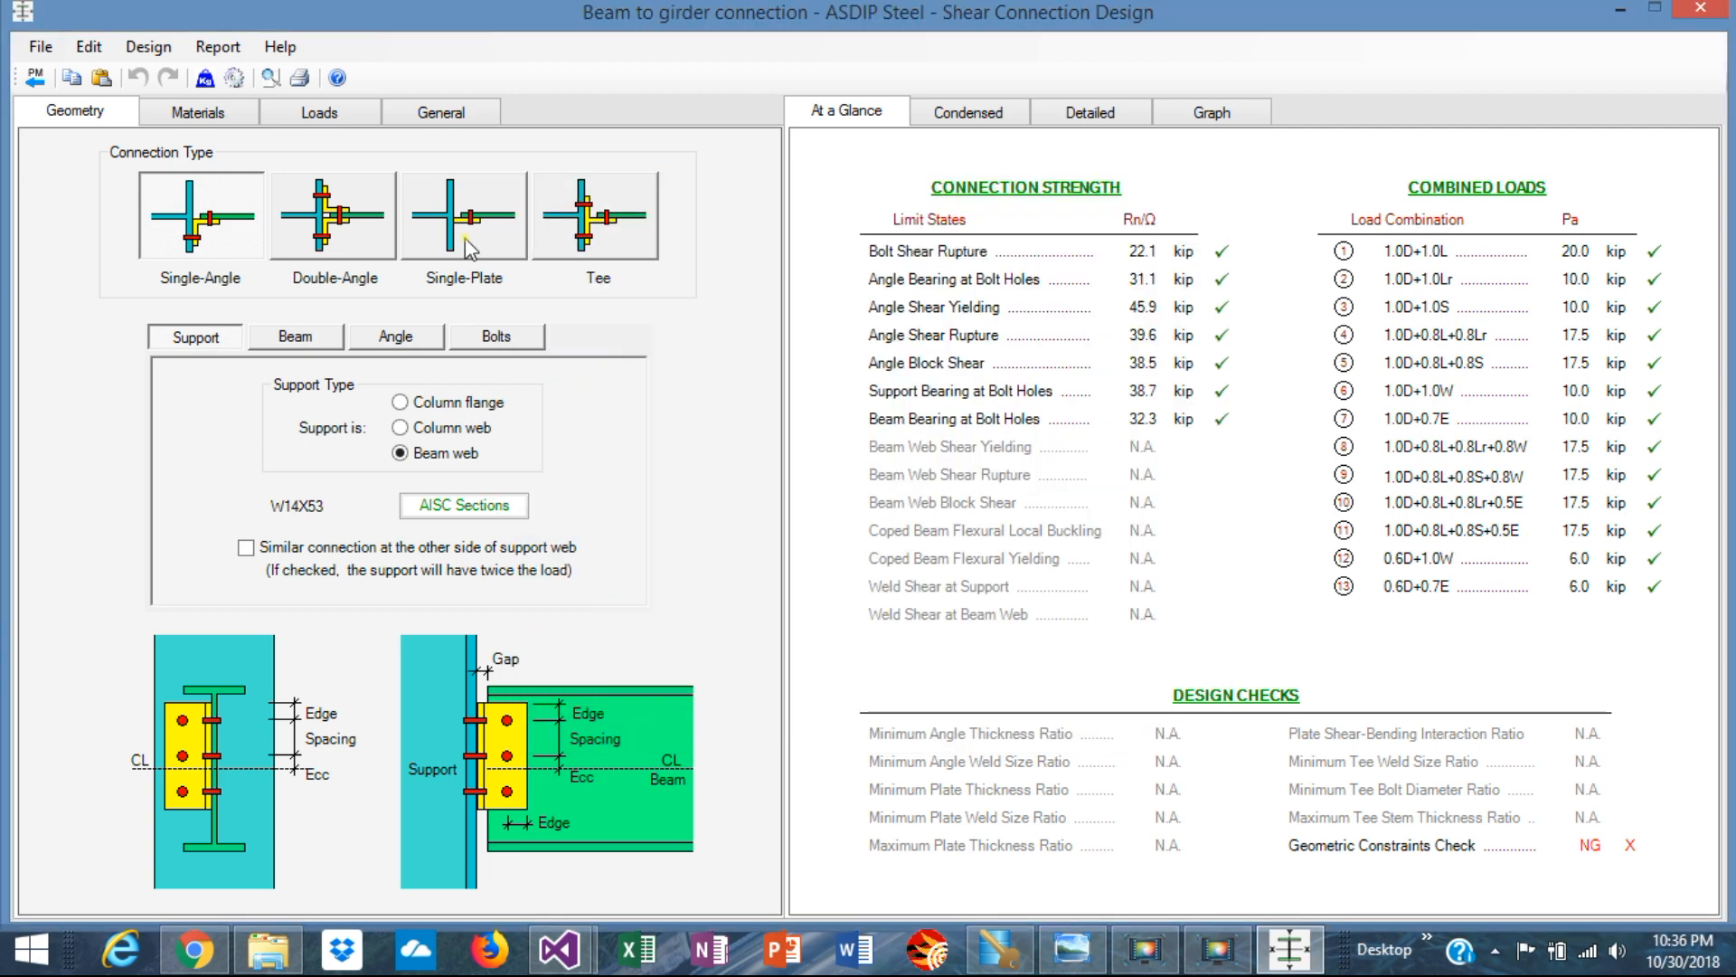
pyautogui.click(466, 249)
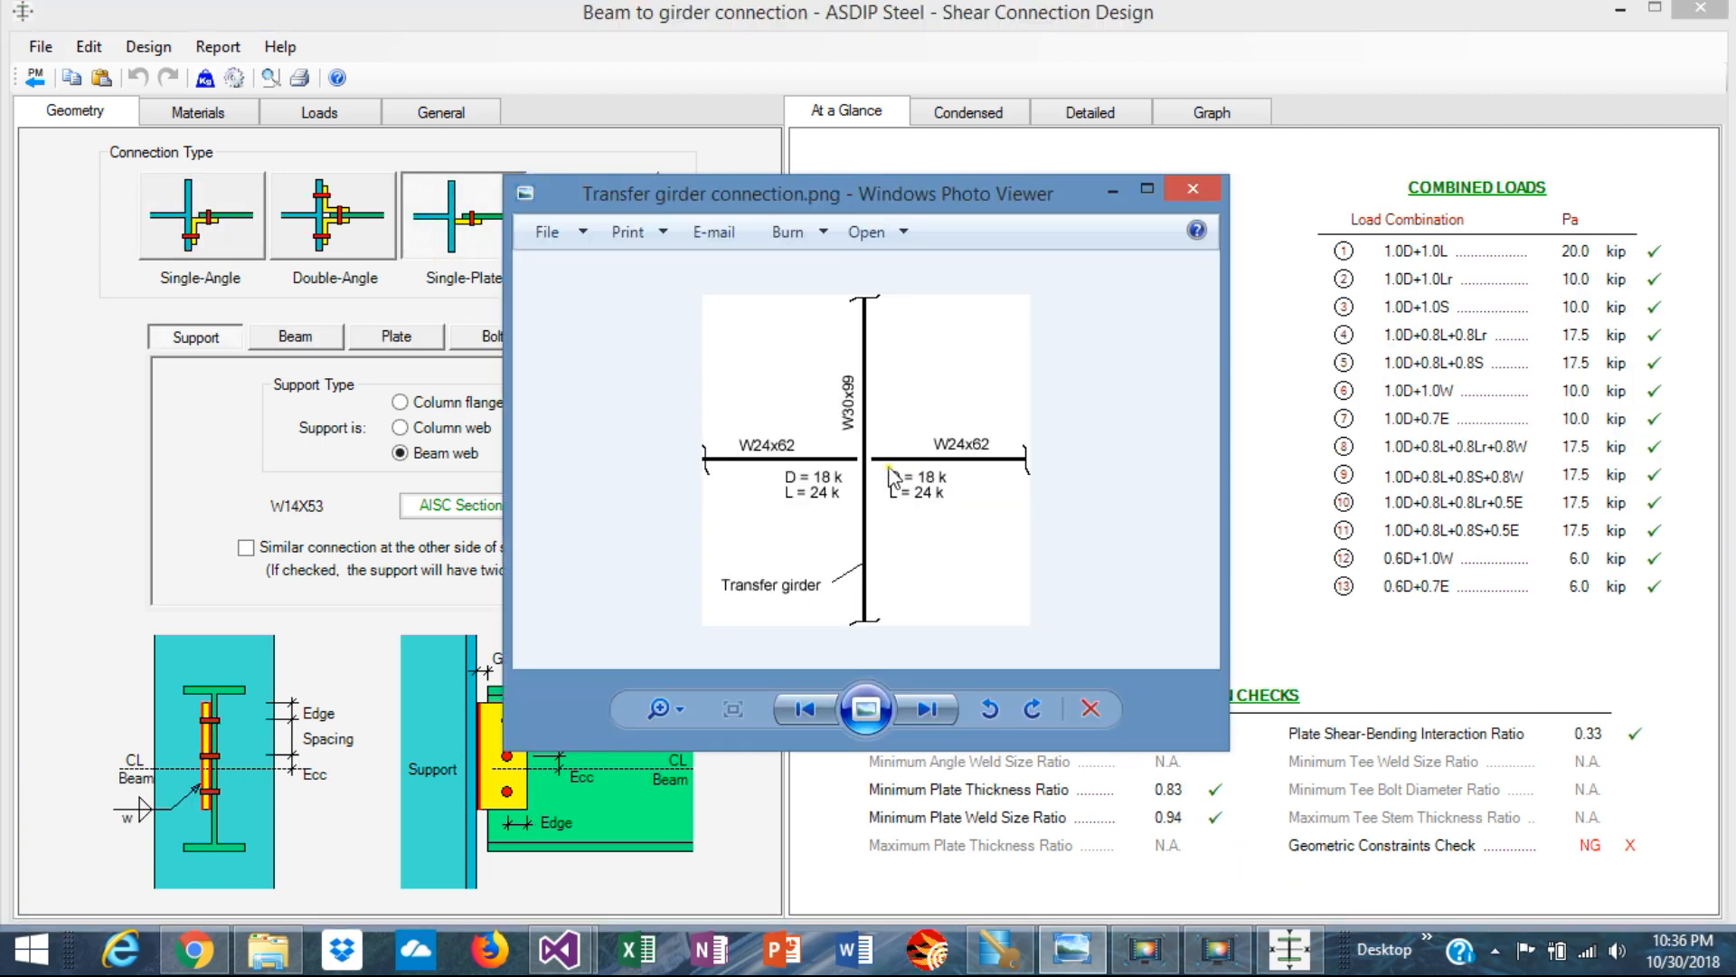
# - Display the connection's graphical views, preview the tee type, and set the connection type to single-angle
pyautogui.click(1214, 115)
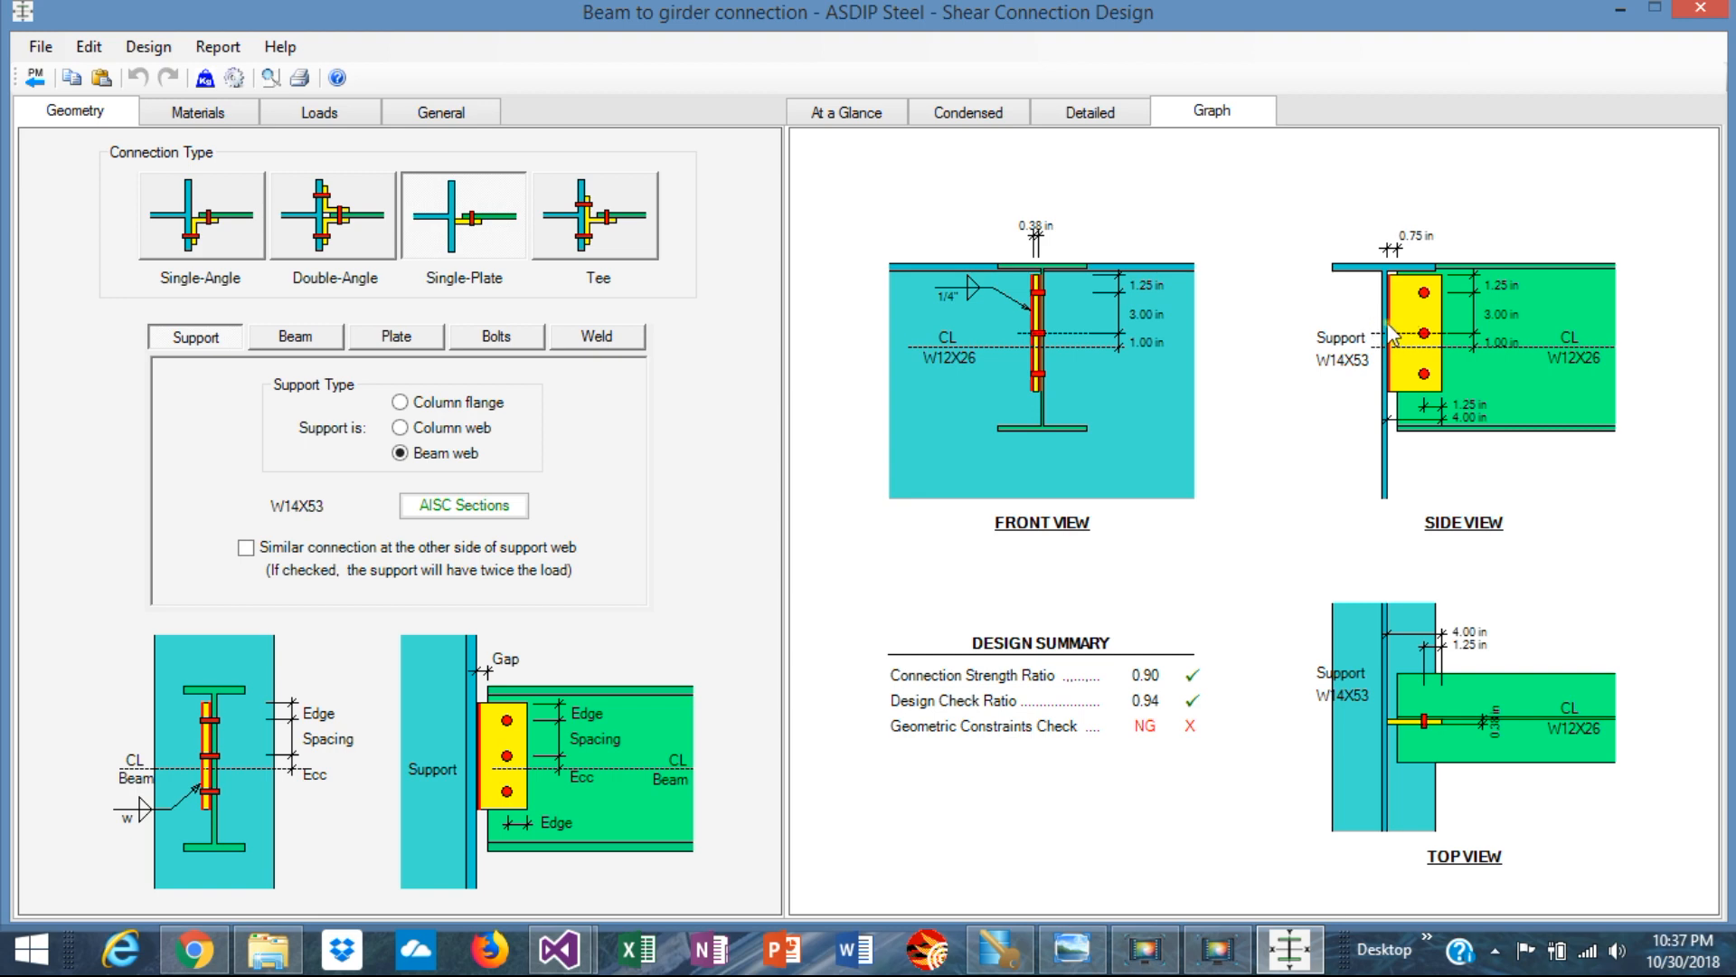
pyautogui.click(595, 233)
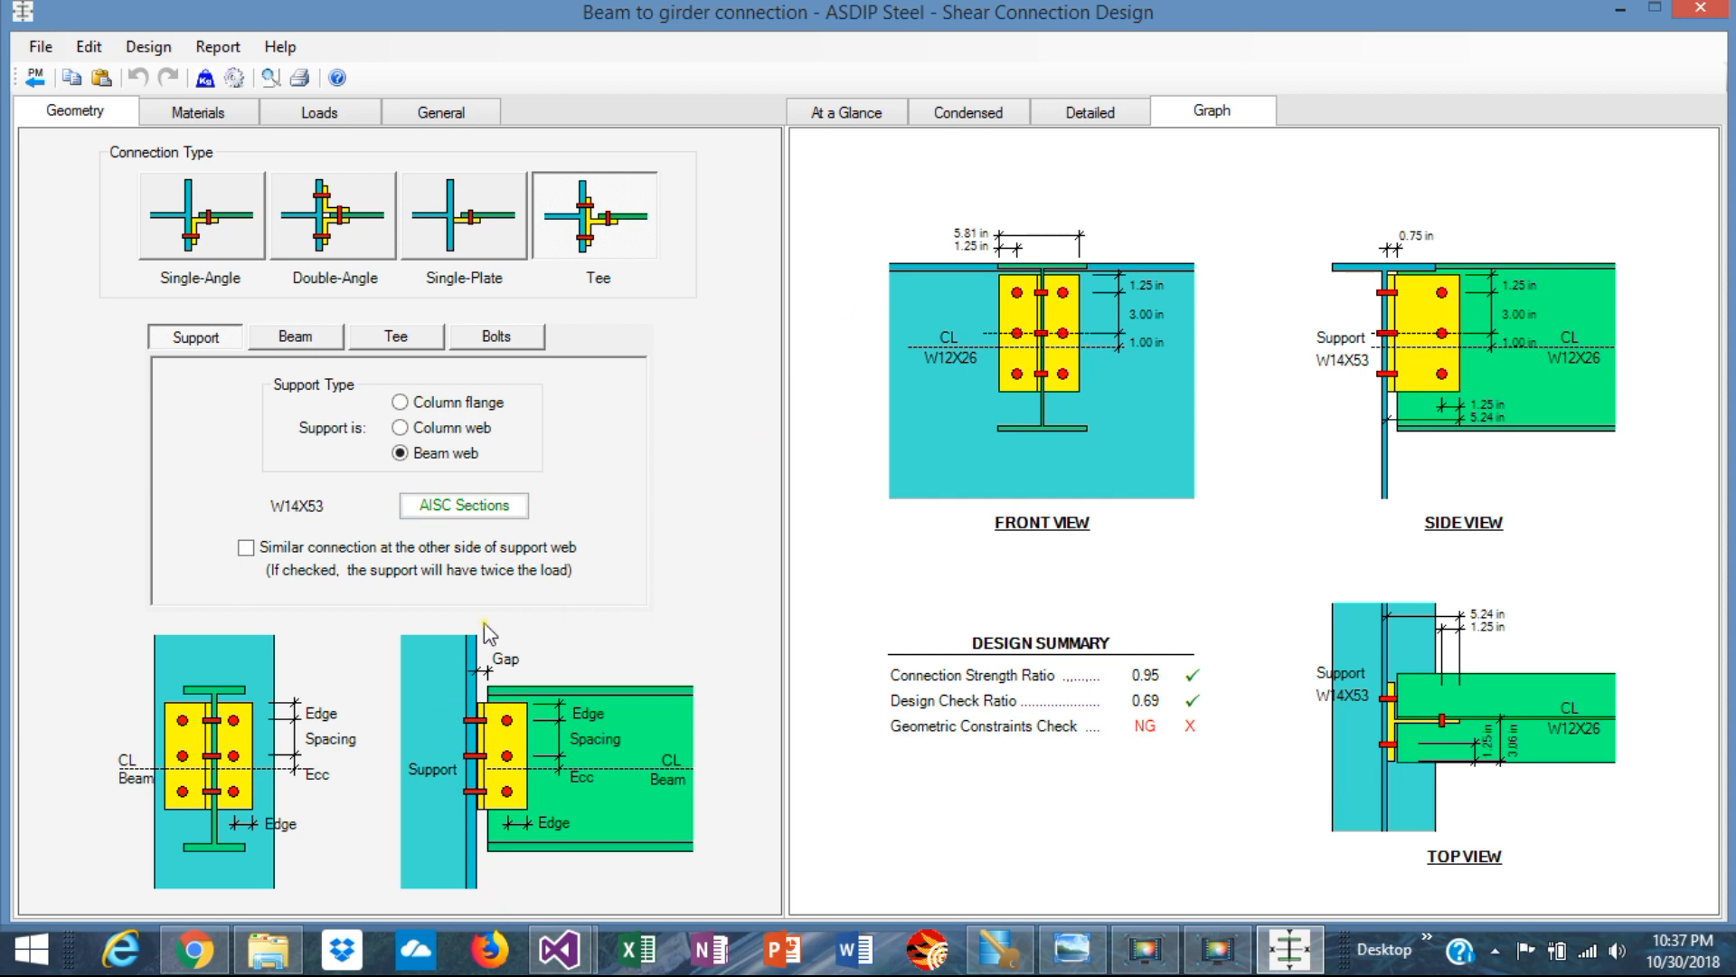
pyautogui.click(220, 237)
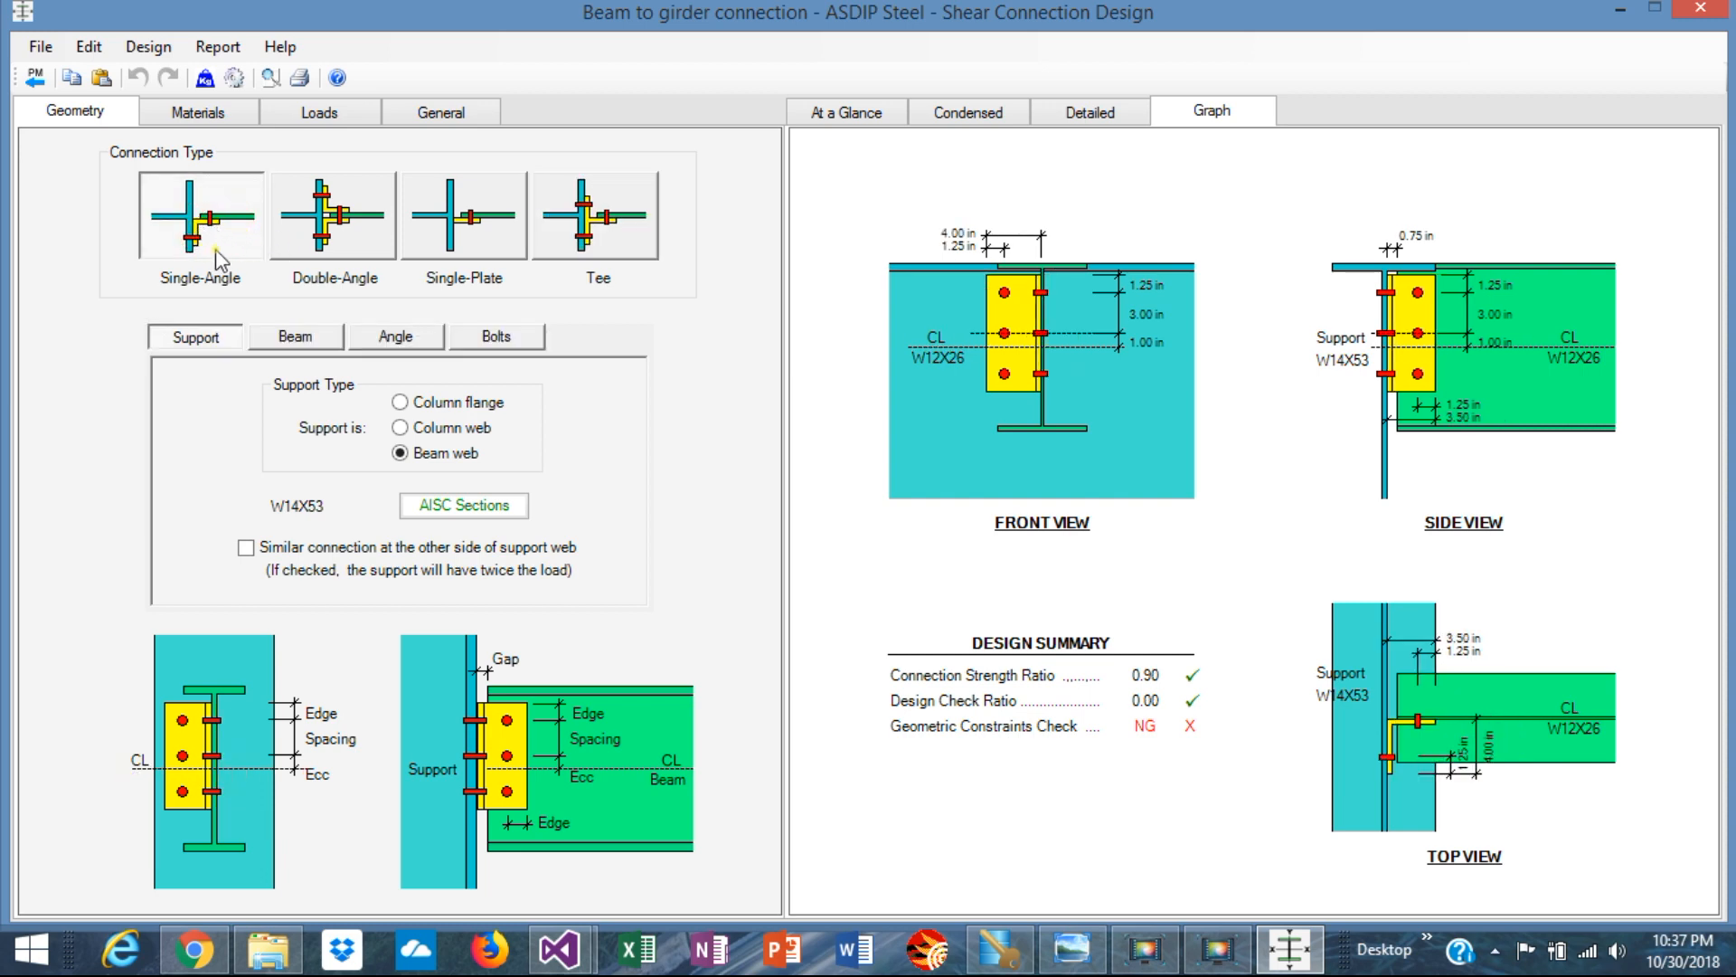
# - Consult the transfer girder drawing and set the support's section to W30X99 from the AISC W shapes
pyautogui.click(1070, 956)
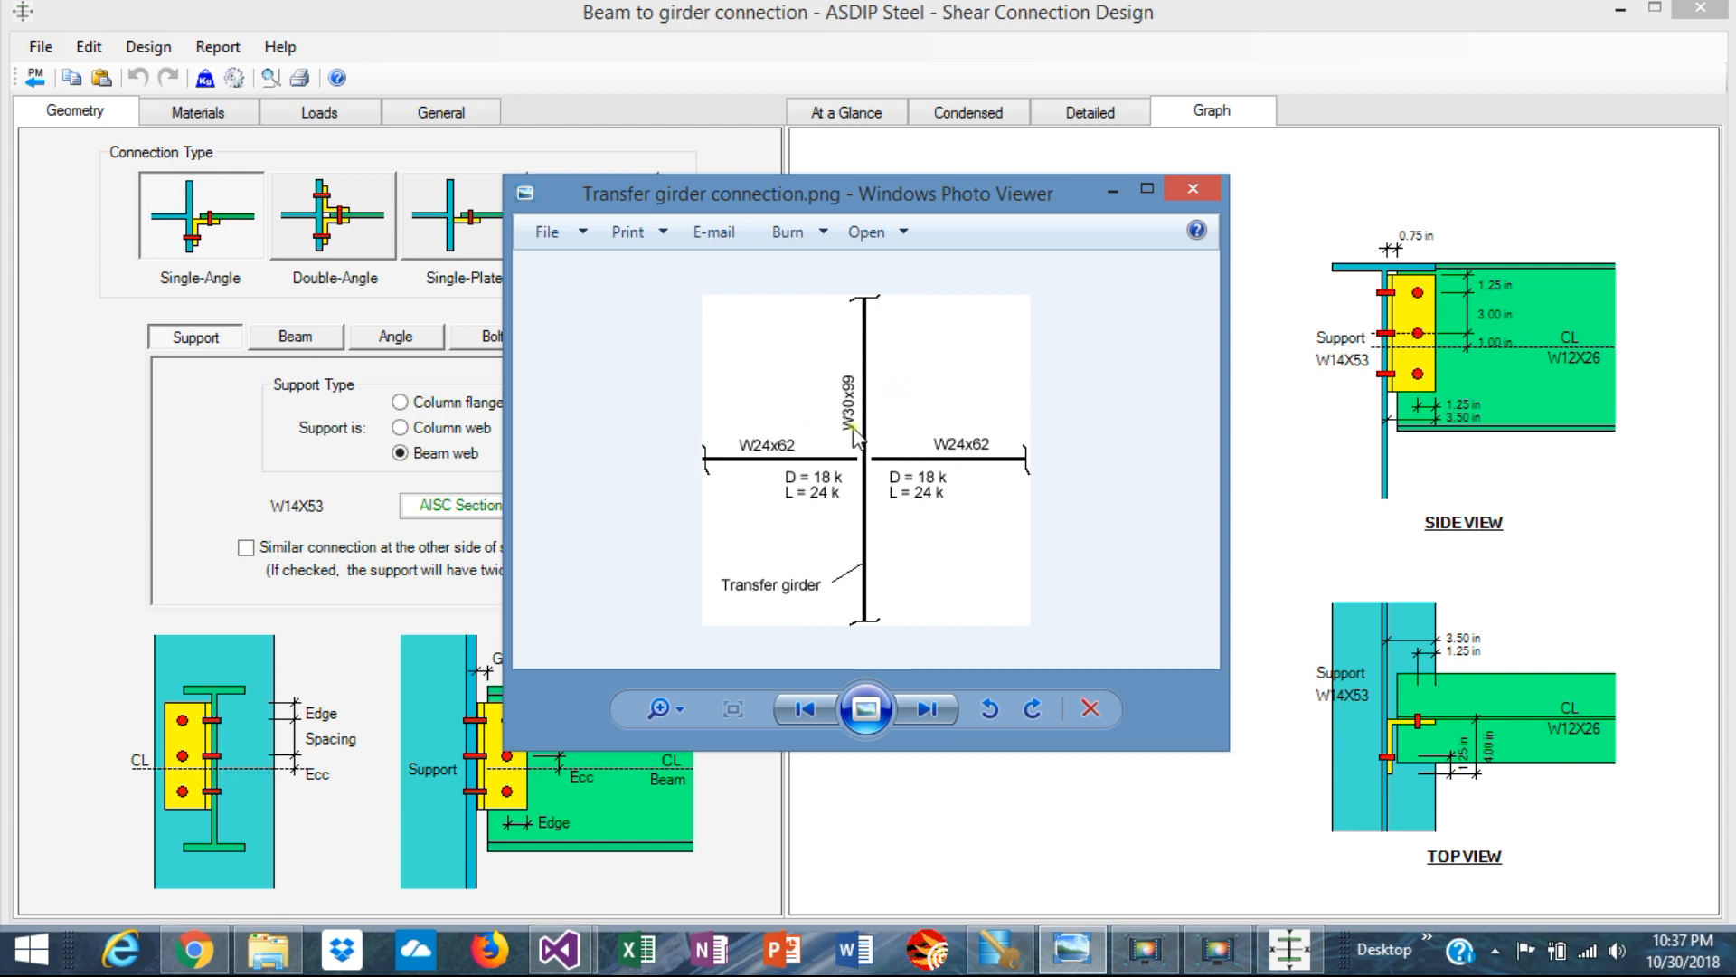
pyautogui.click(195, 338)
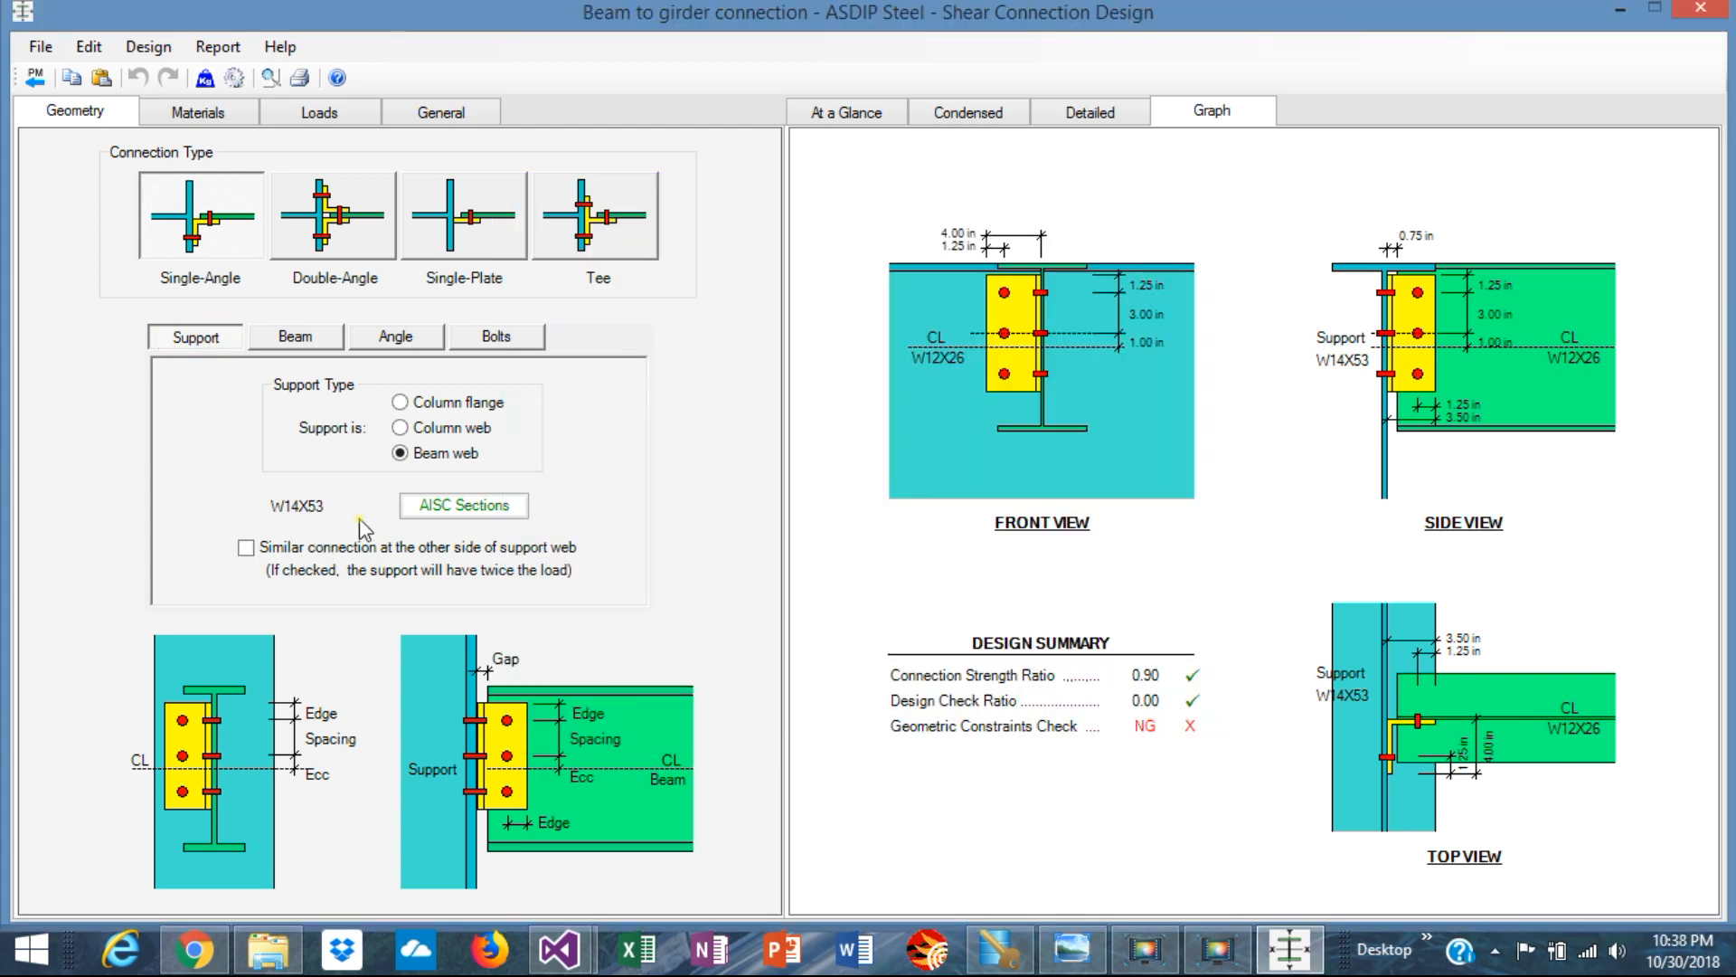
pyautogui.click(477, 513)
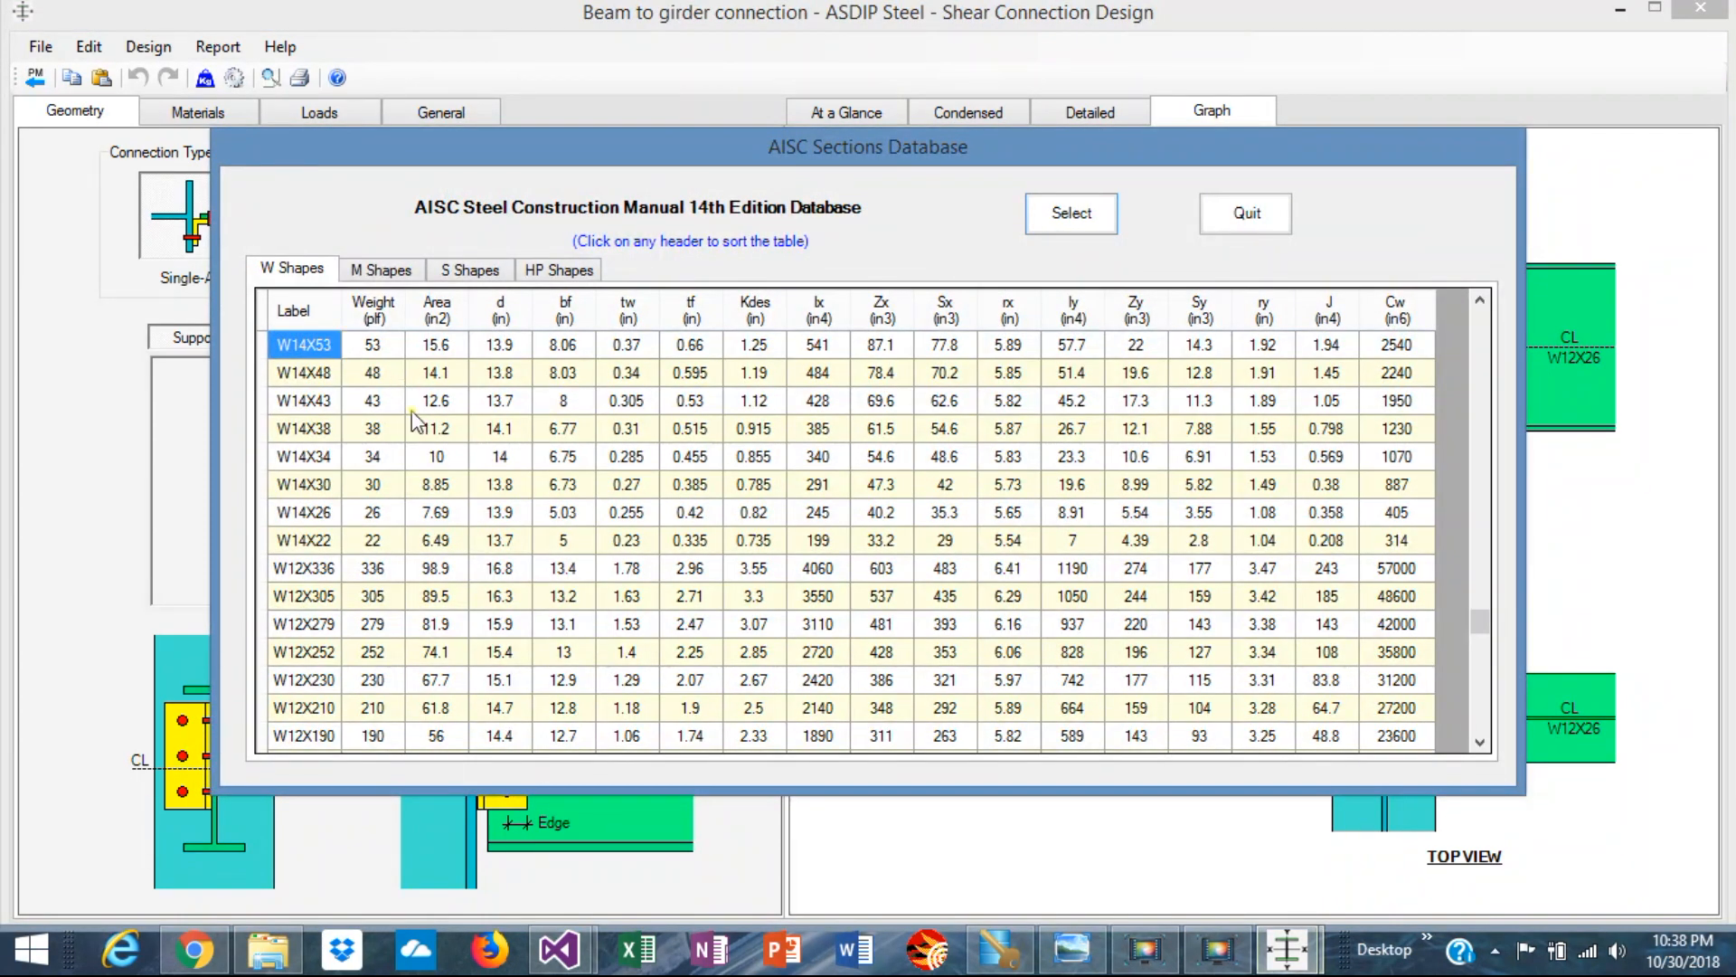
pyautogui.click(463, 449)
pyautogui.scroll(10, 463, 450)
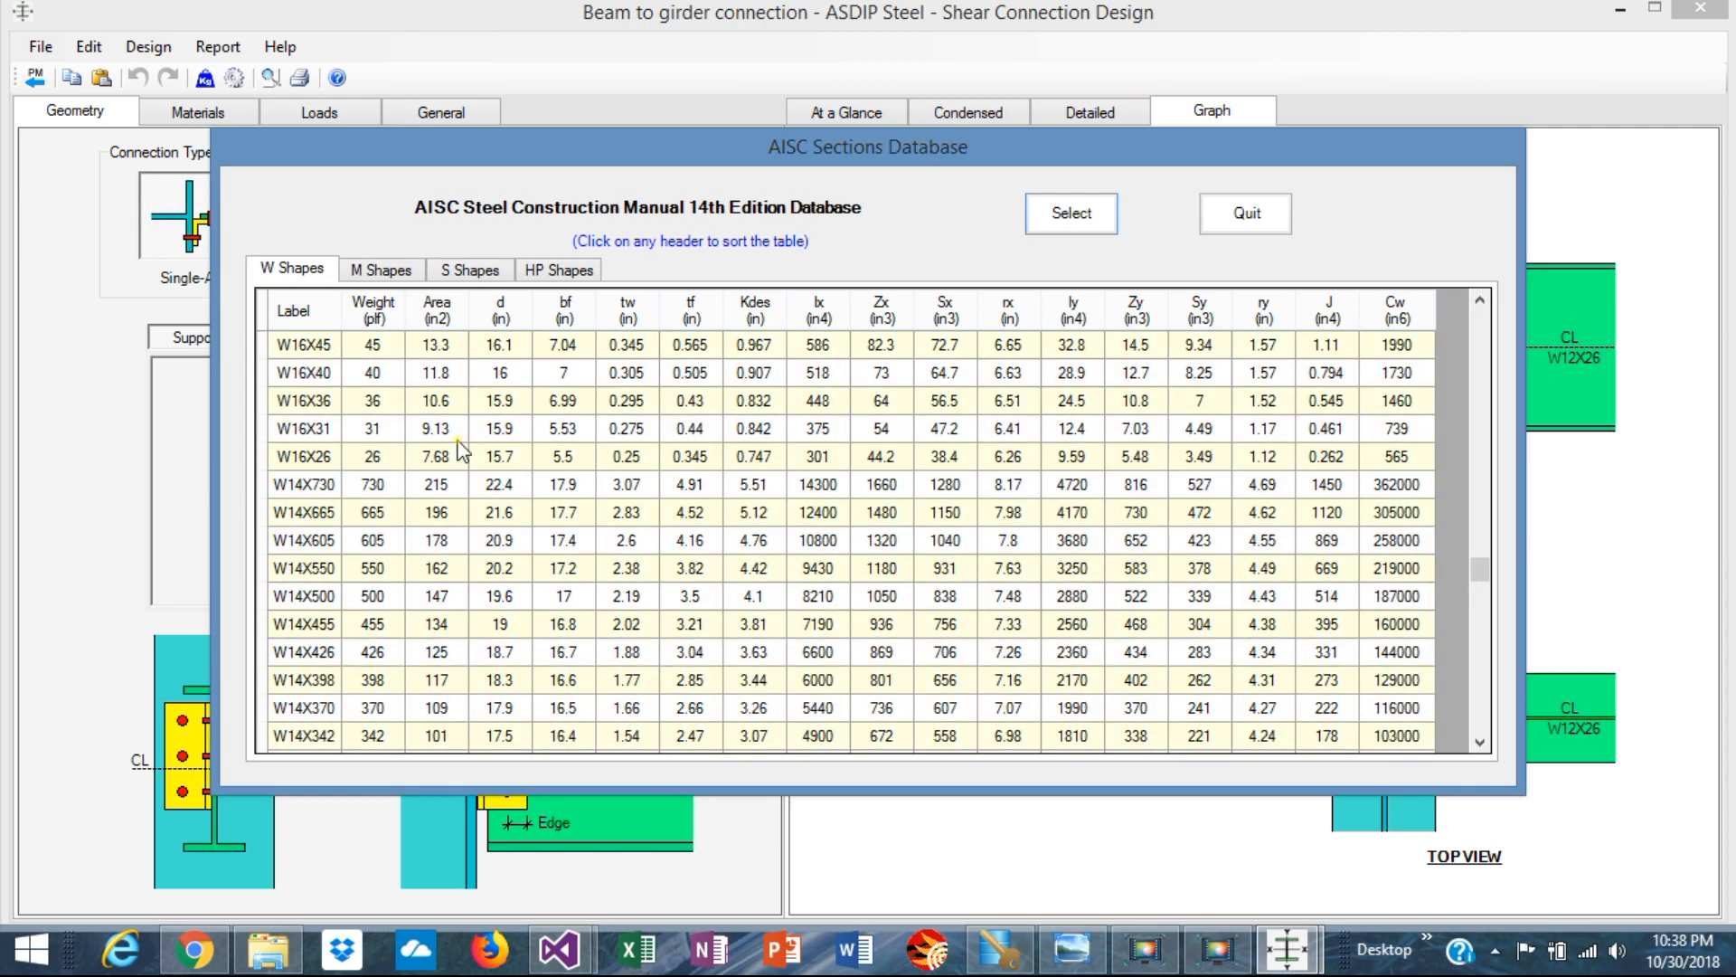
pyautogui.scroll(20, 463, 449)
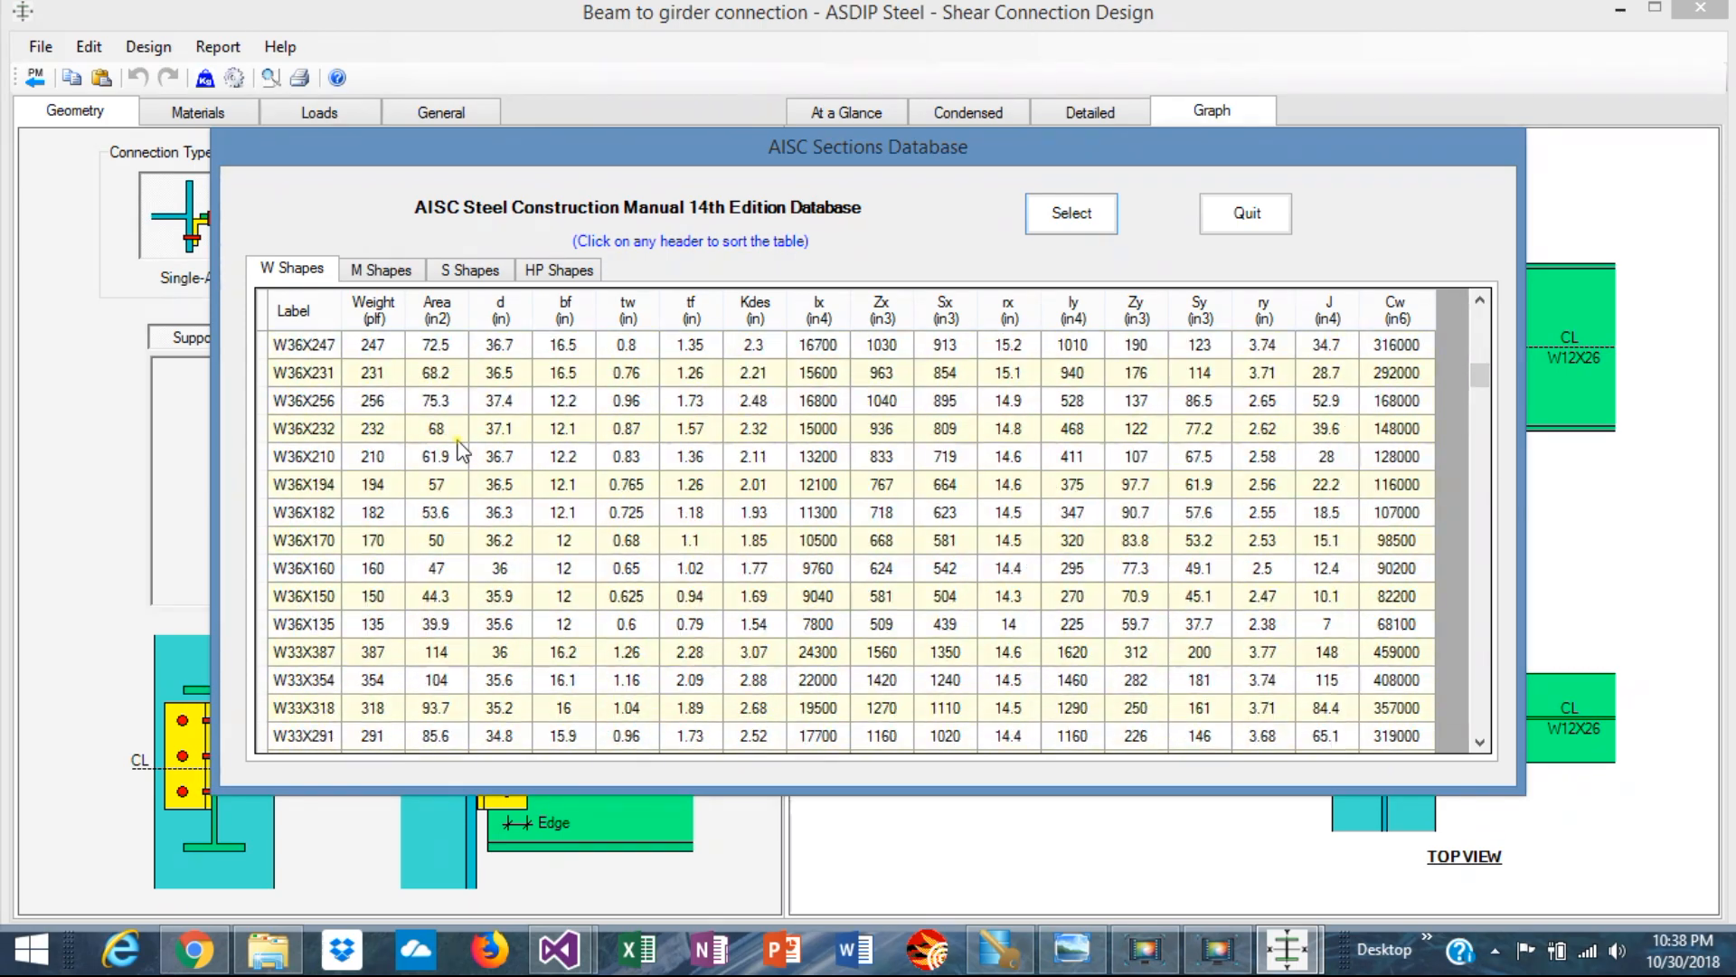
pyautogui.scroll(-9, 463, 450)
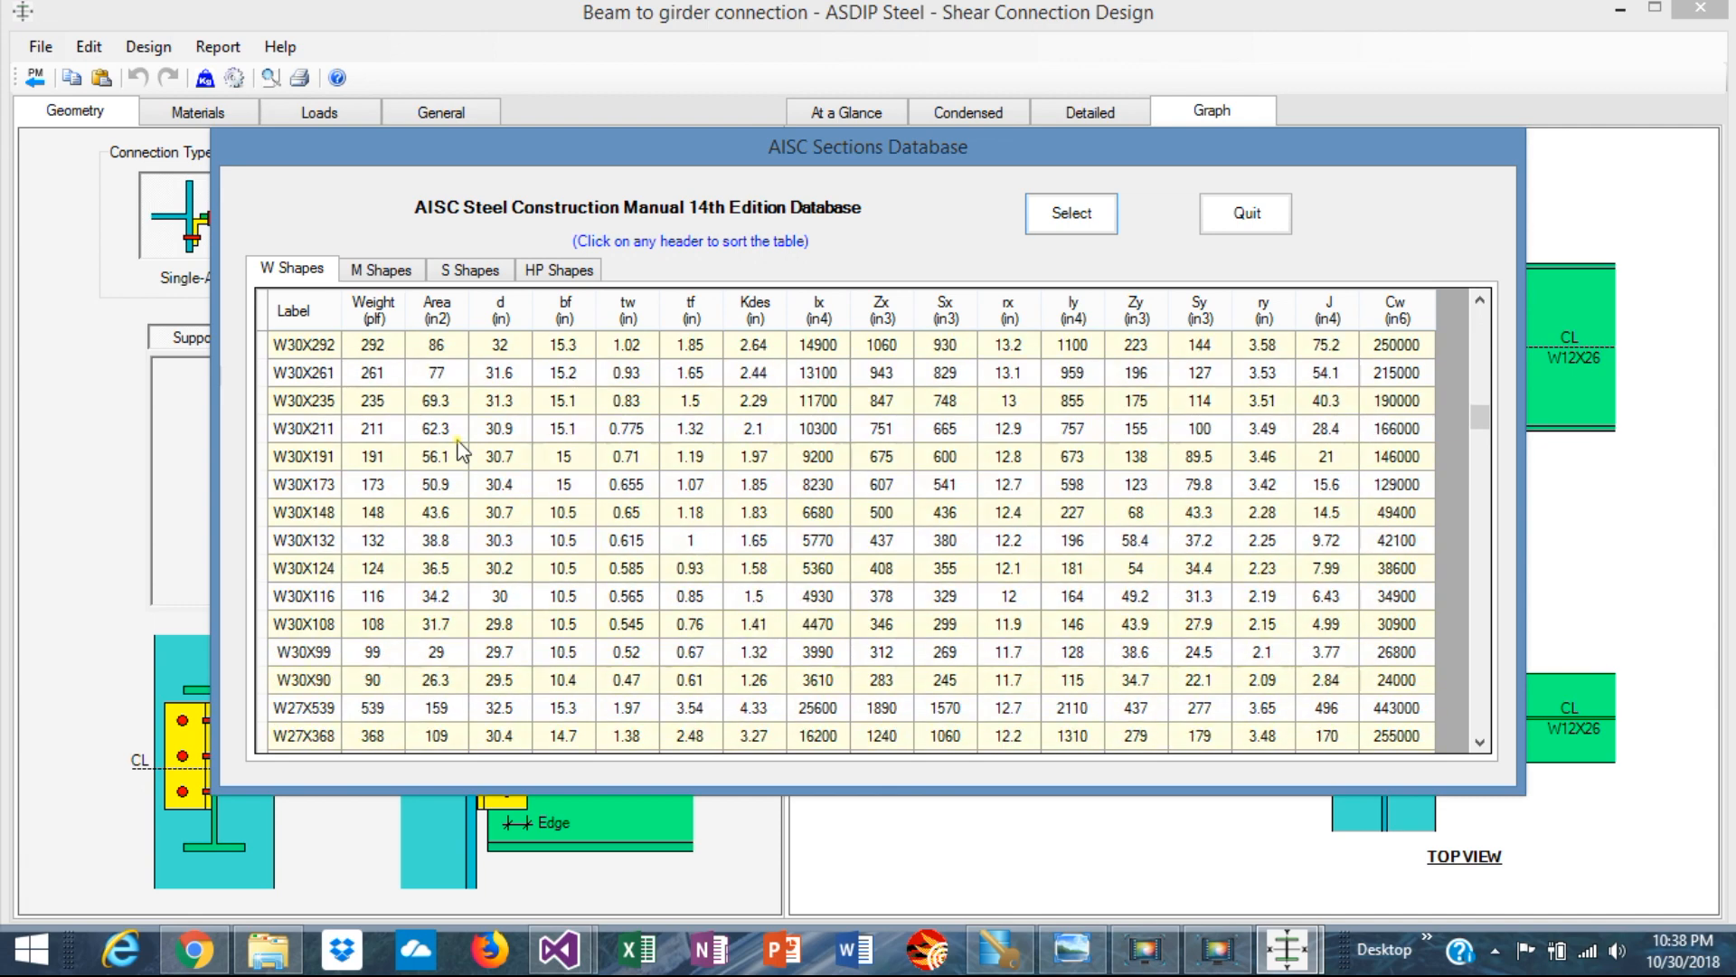
pyautogui.click(316, 653)
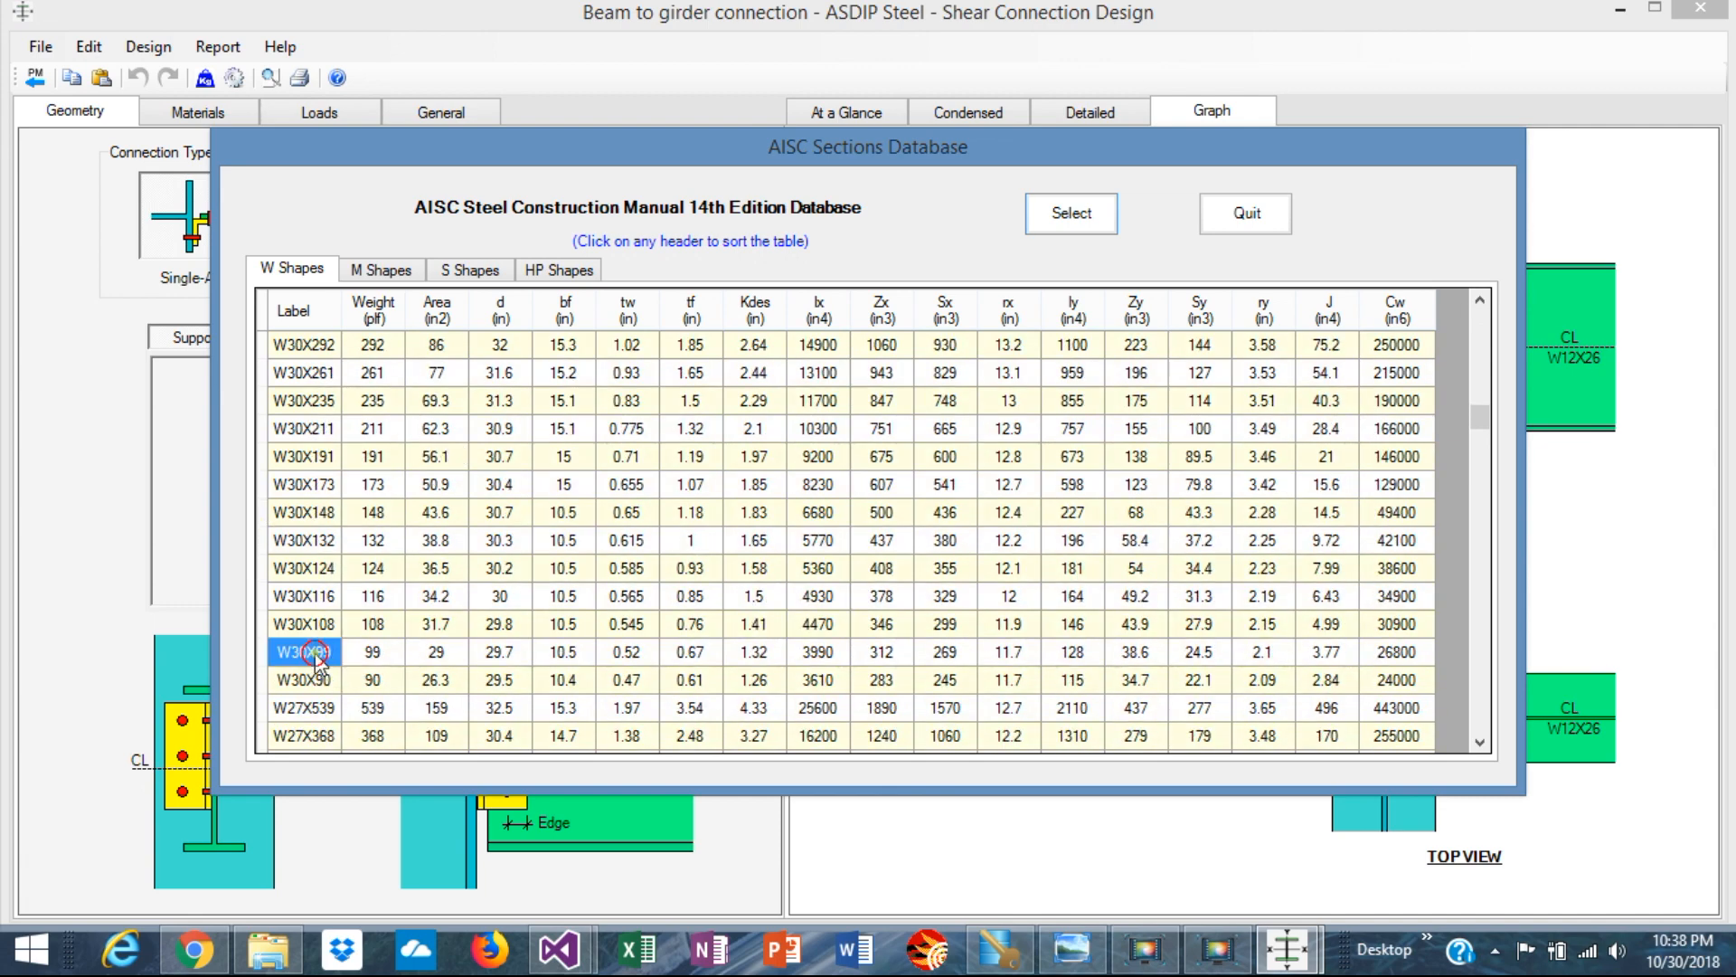
pyautogui.click(1070, 214)
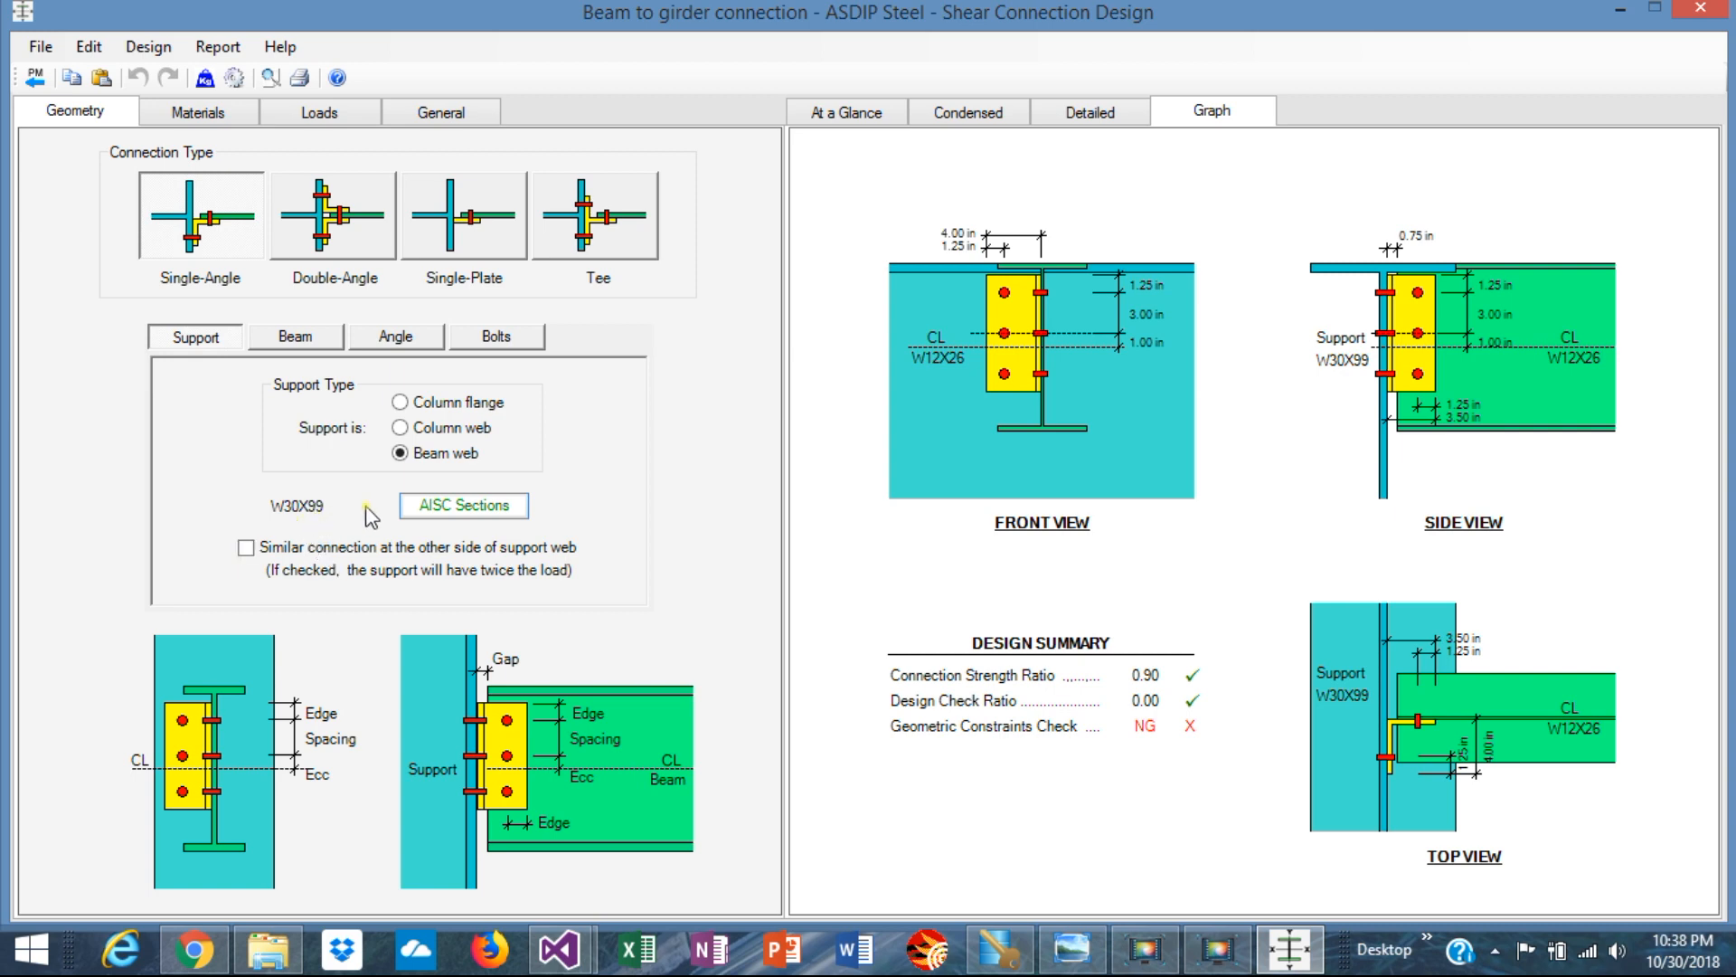
# - Check the beam size on the transfer girder drawing and set the beam's section to W24X62 from the AISC database
pyautogui.click(307, 340)
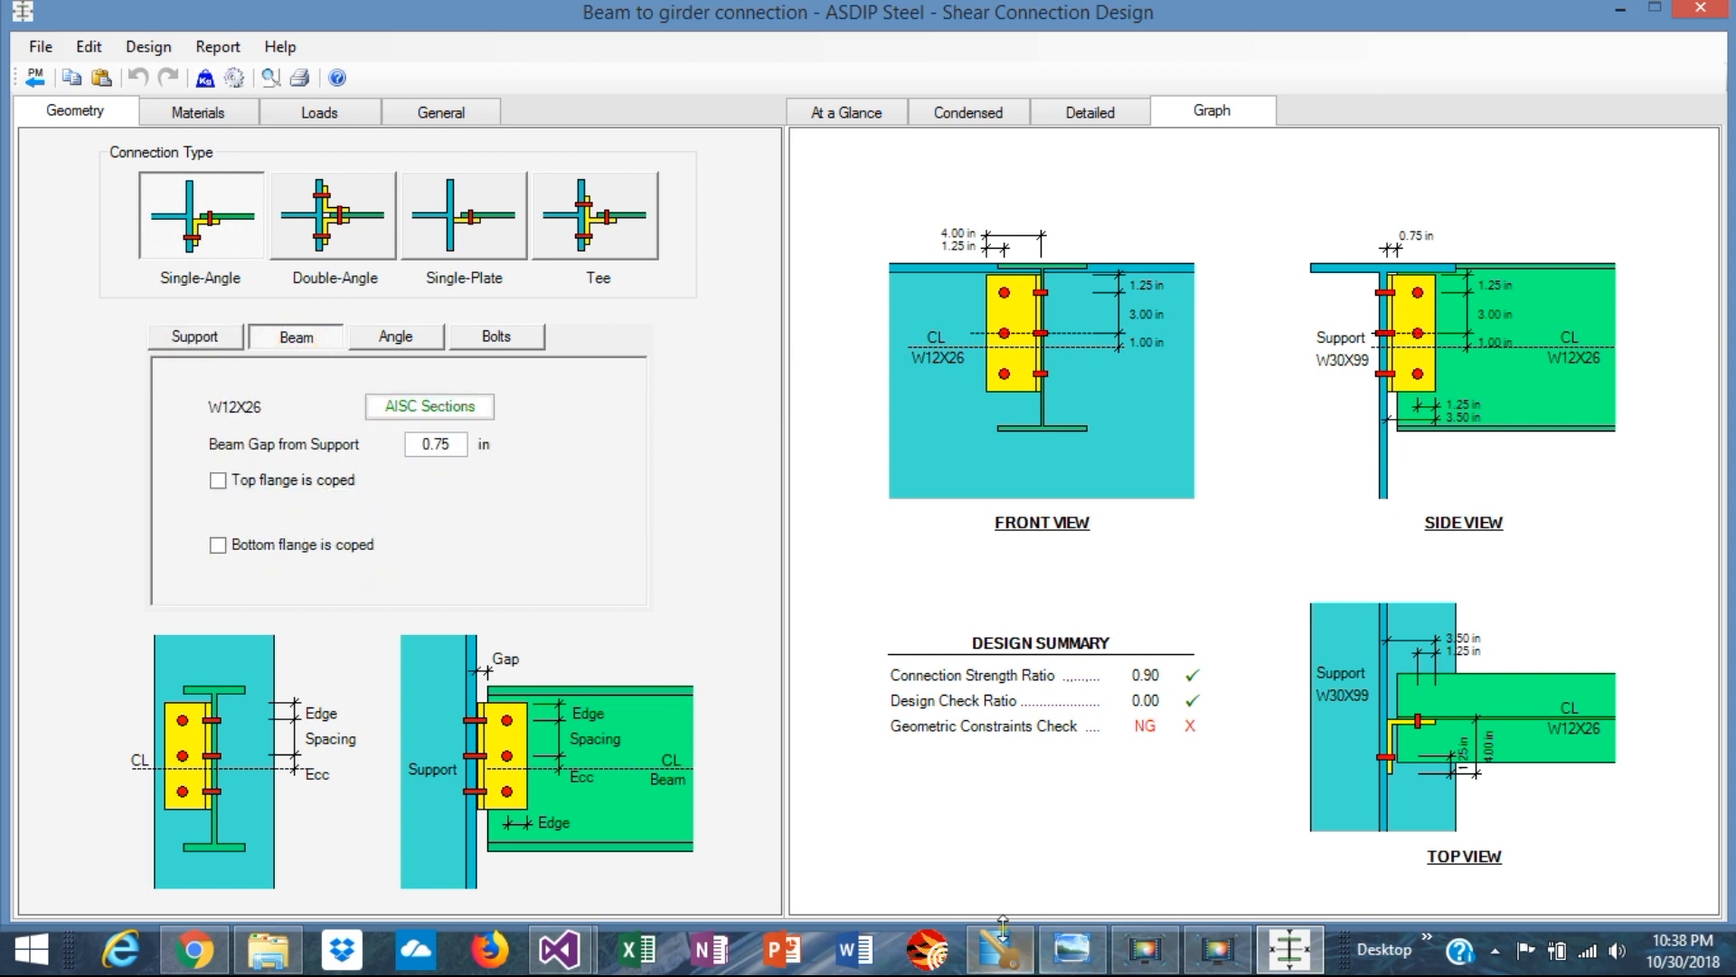
pyautogui.click(1071, 948)
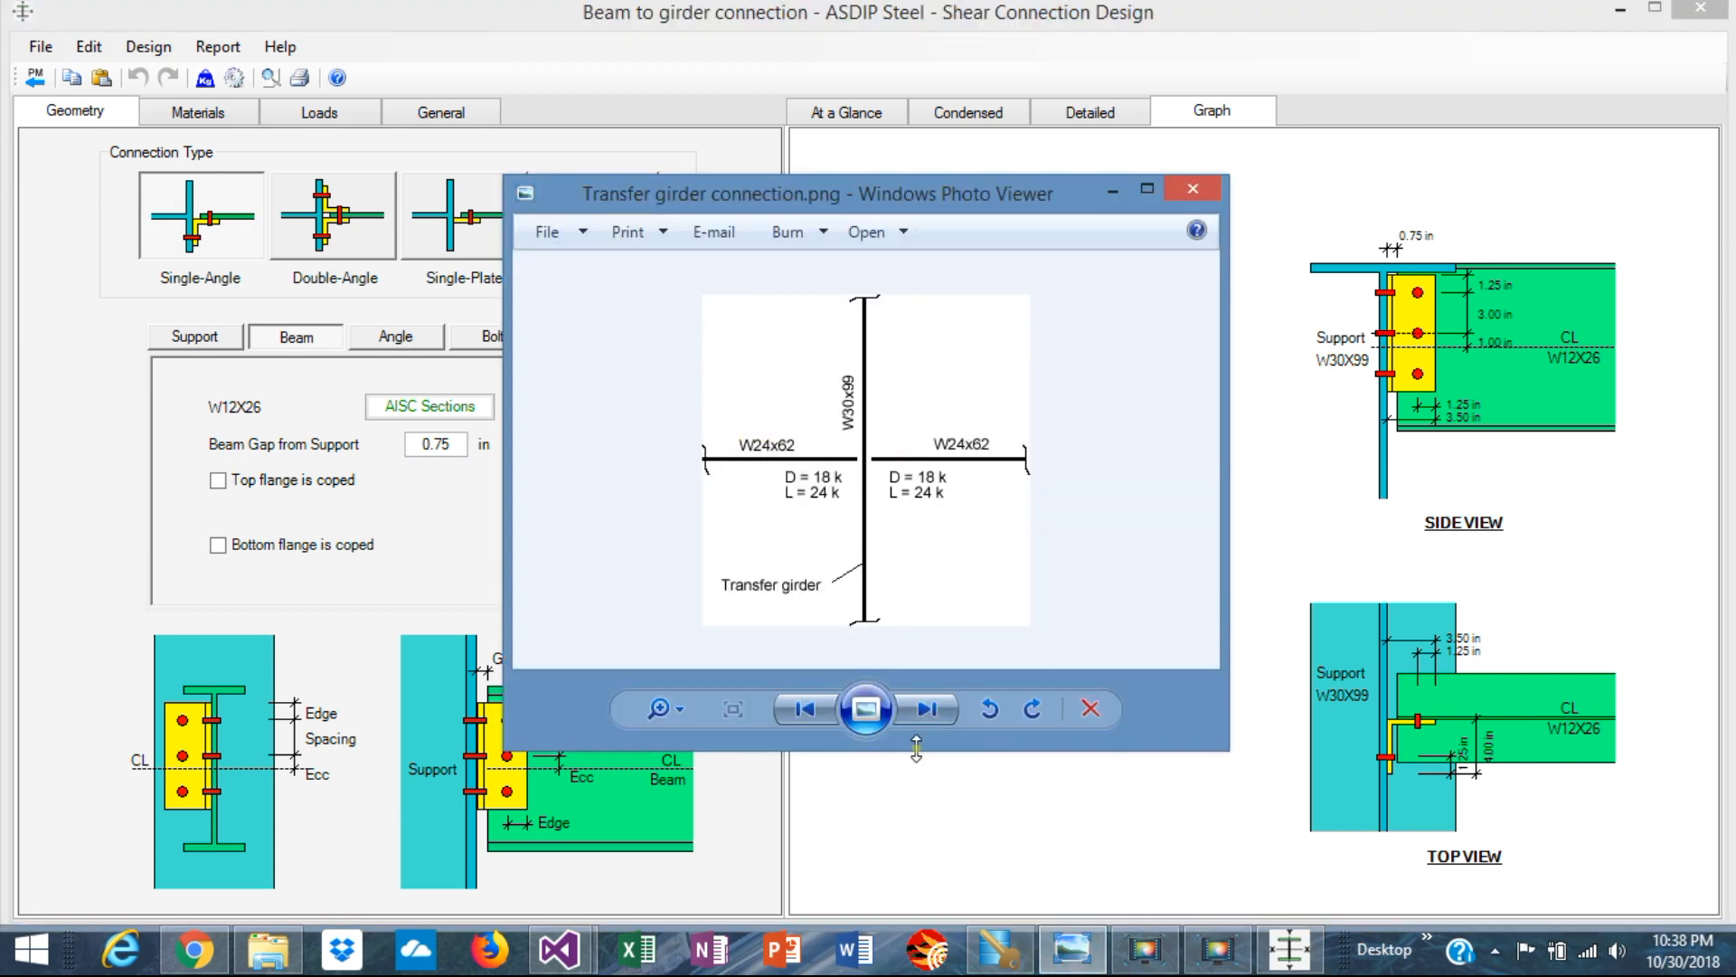
pyautogui.click(1302, 966)
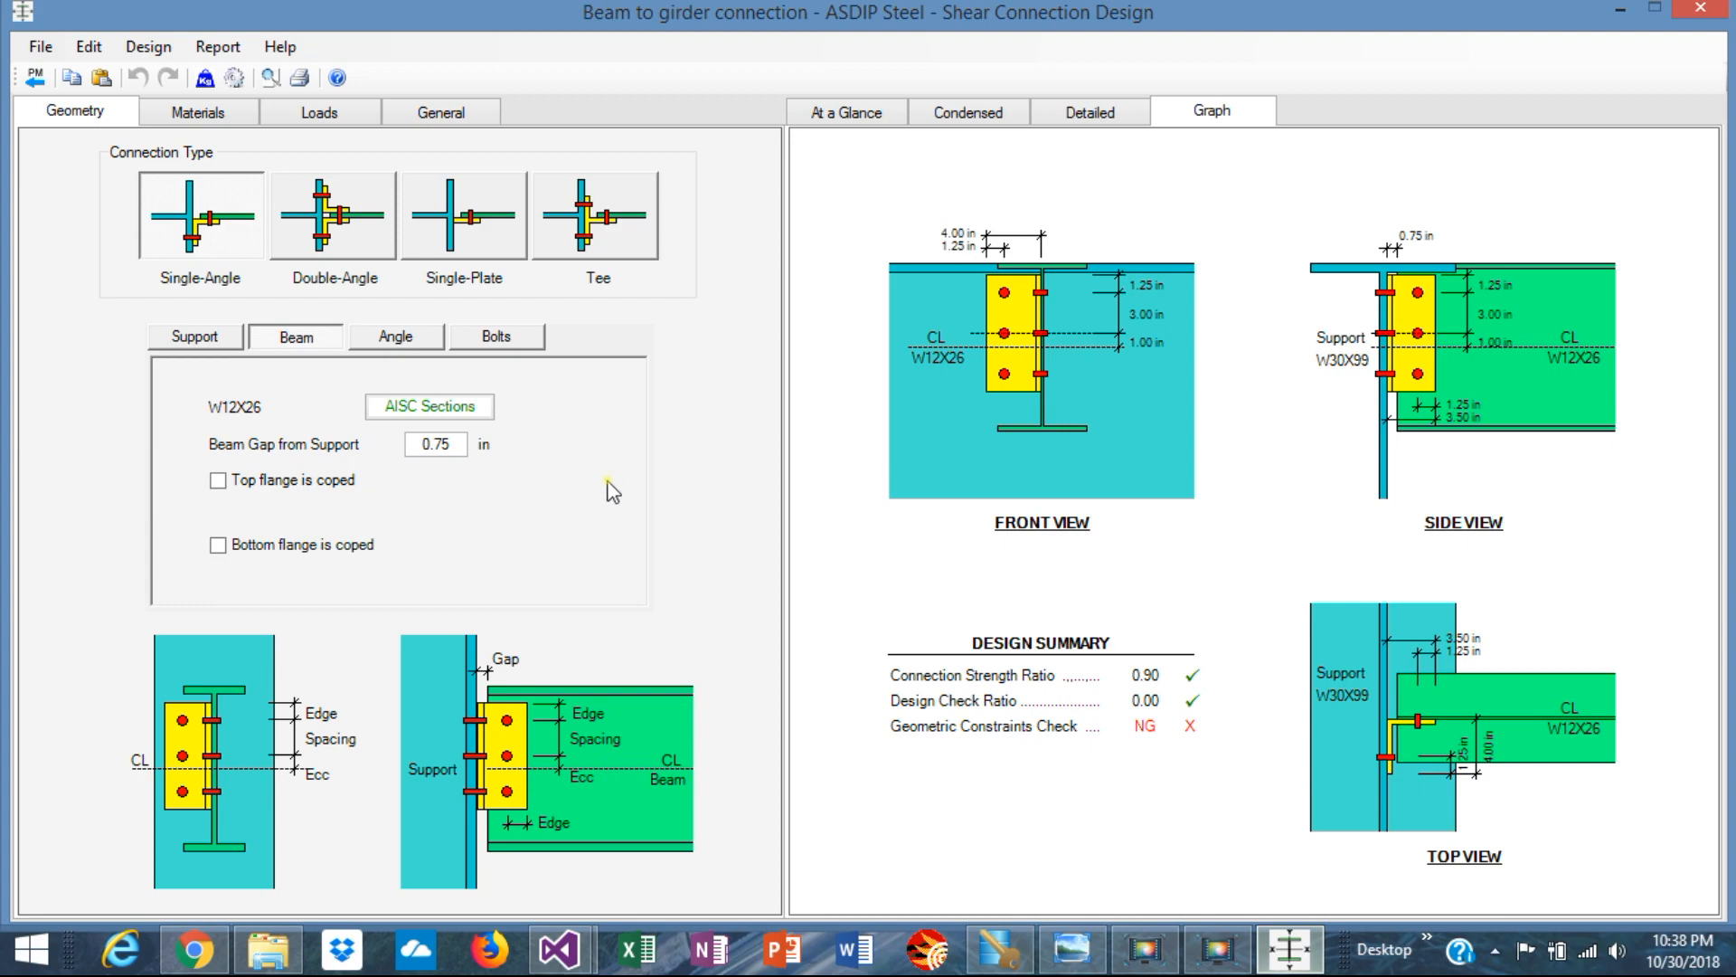
pyautogui.click(443, 412)
pyautogui.scroll(20, 440, 493)
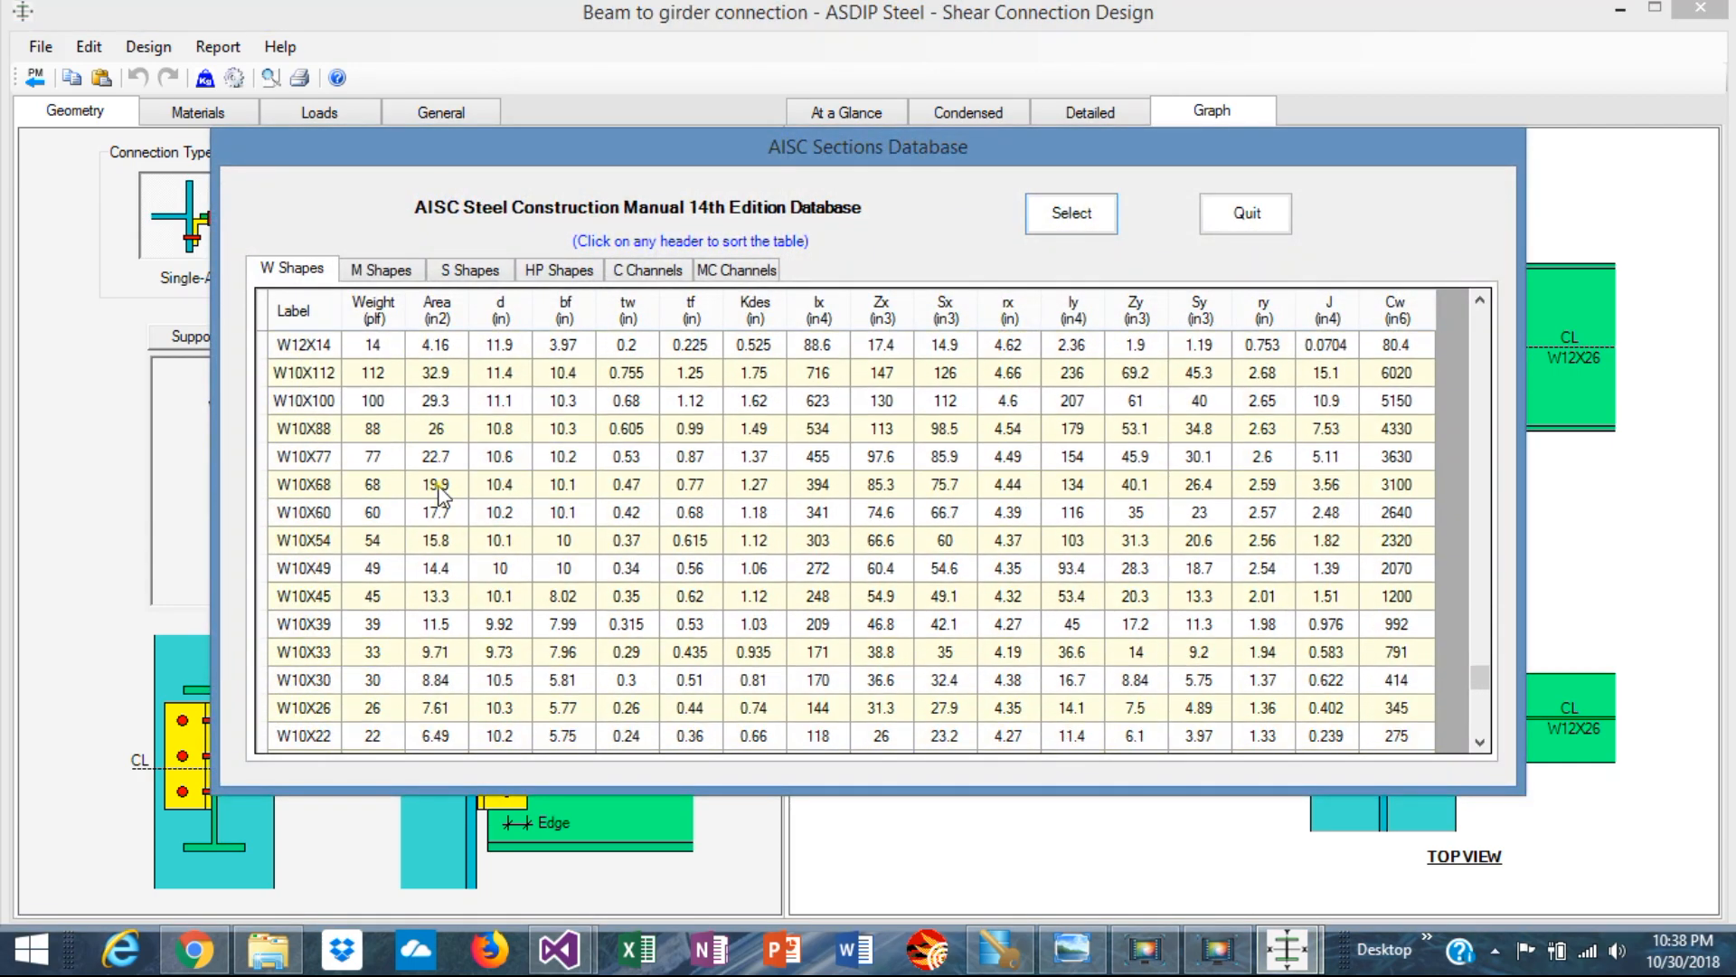
pyautogui.scroll(12, 441, 493)
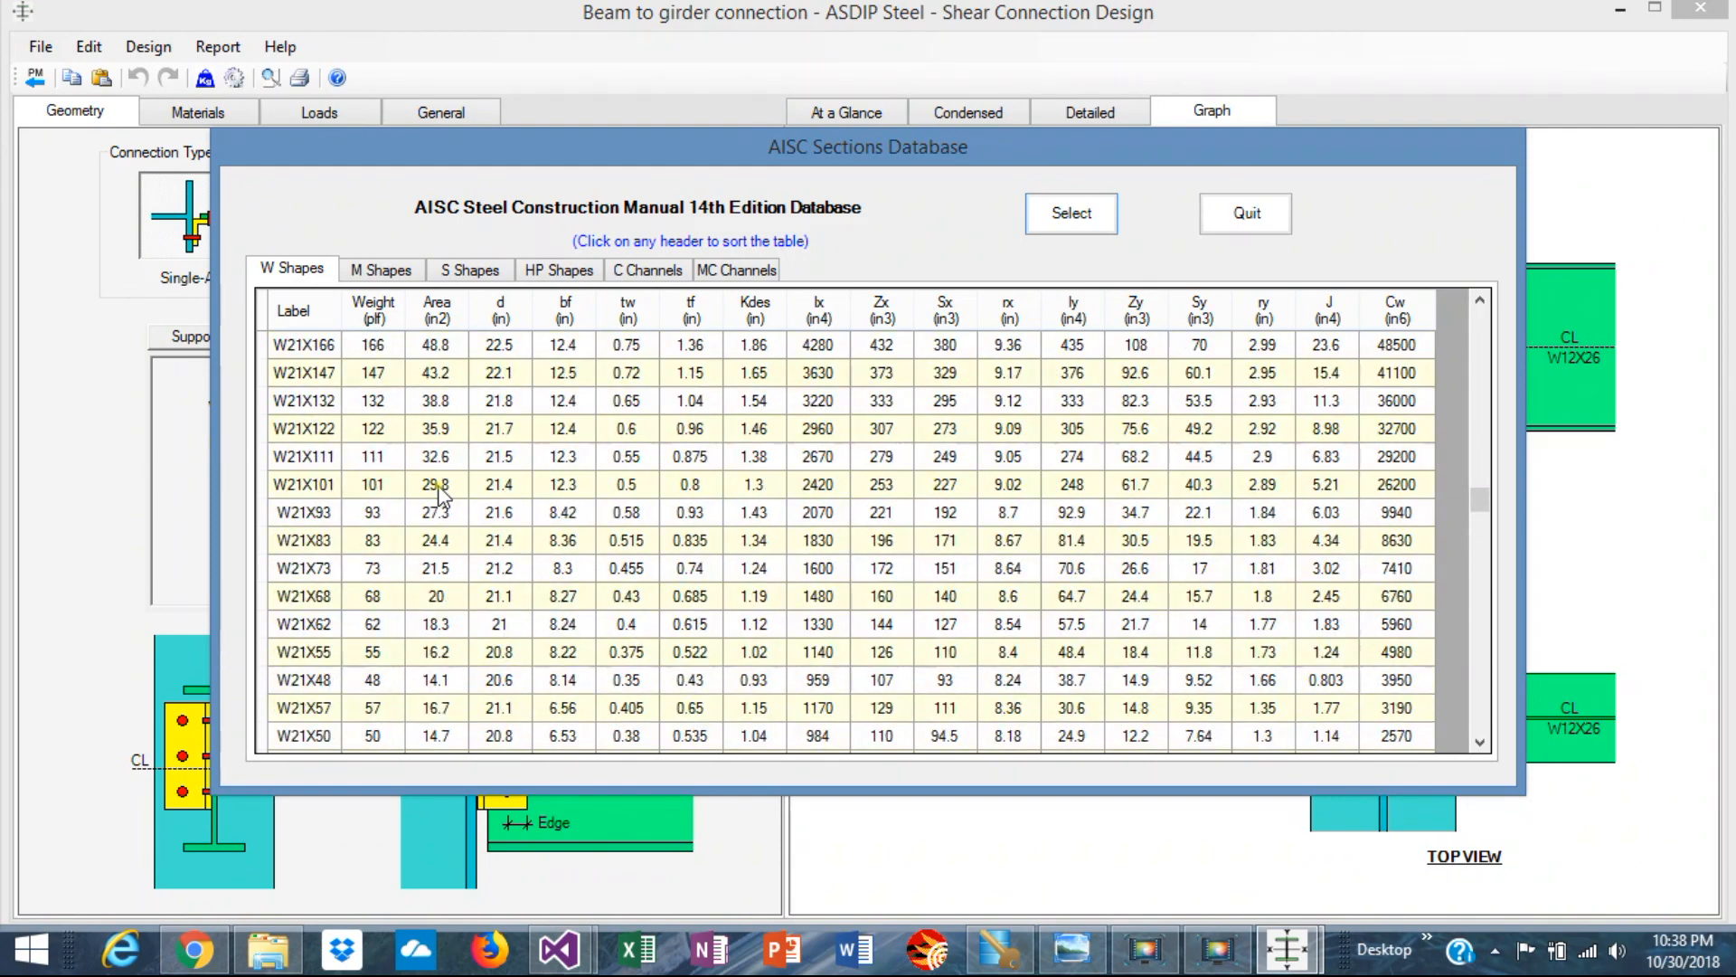
pyautogui.click(304, 512)
pyautogui.click(1076, 214)
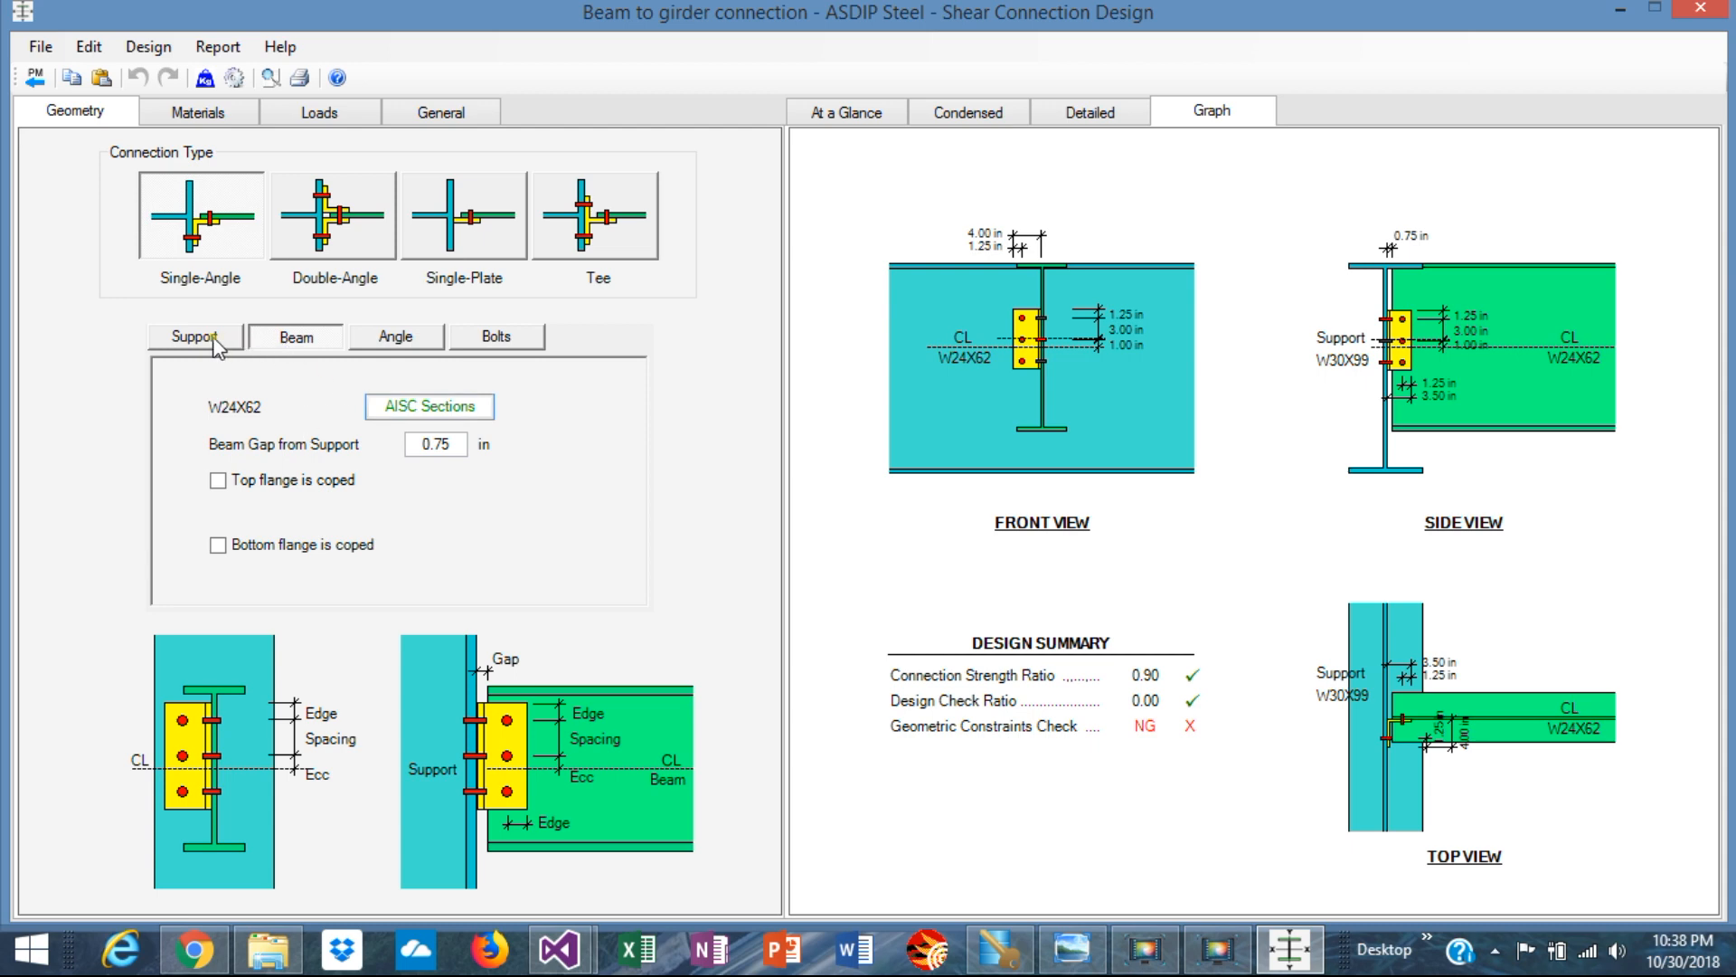
# - Cope the beam's top flange and compare the column flange and column web support types, keeping the support as beam web
pyautogui.click(218, 482)
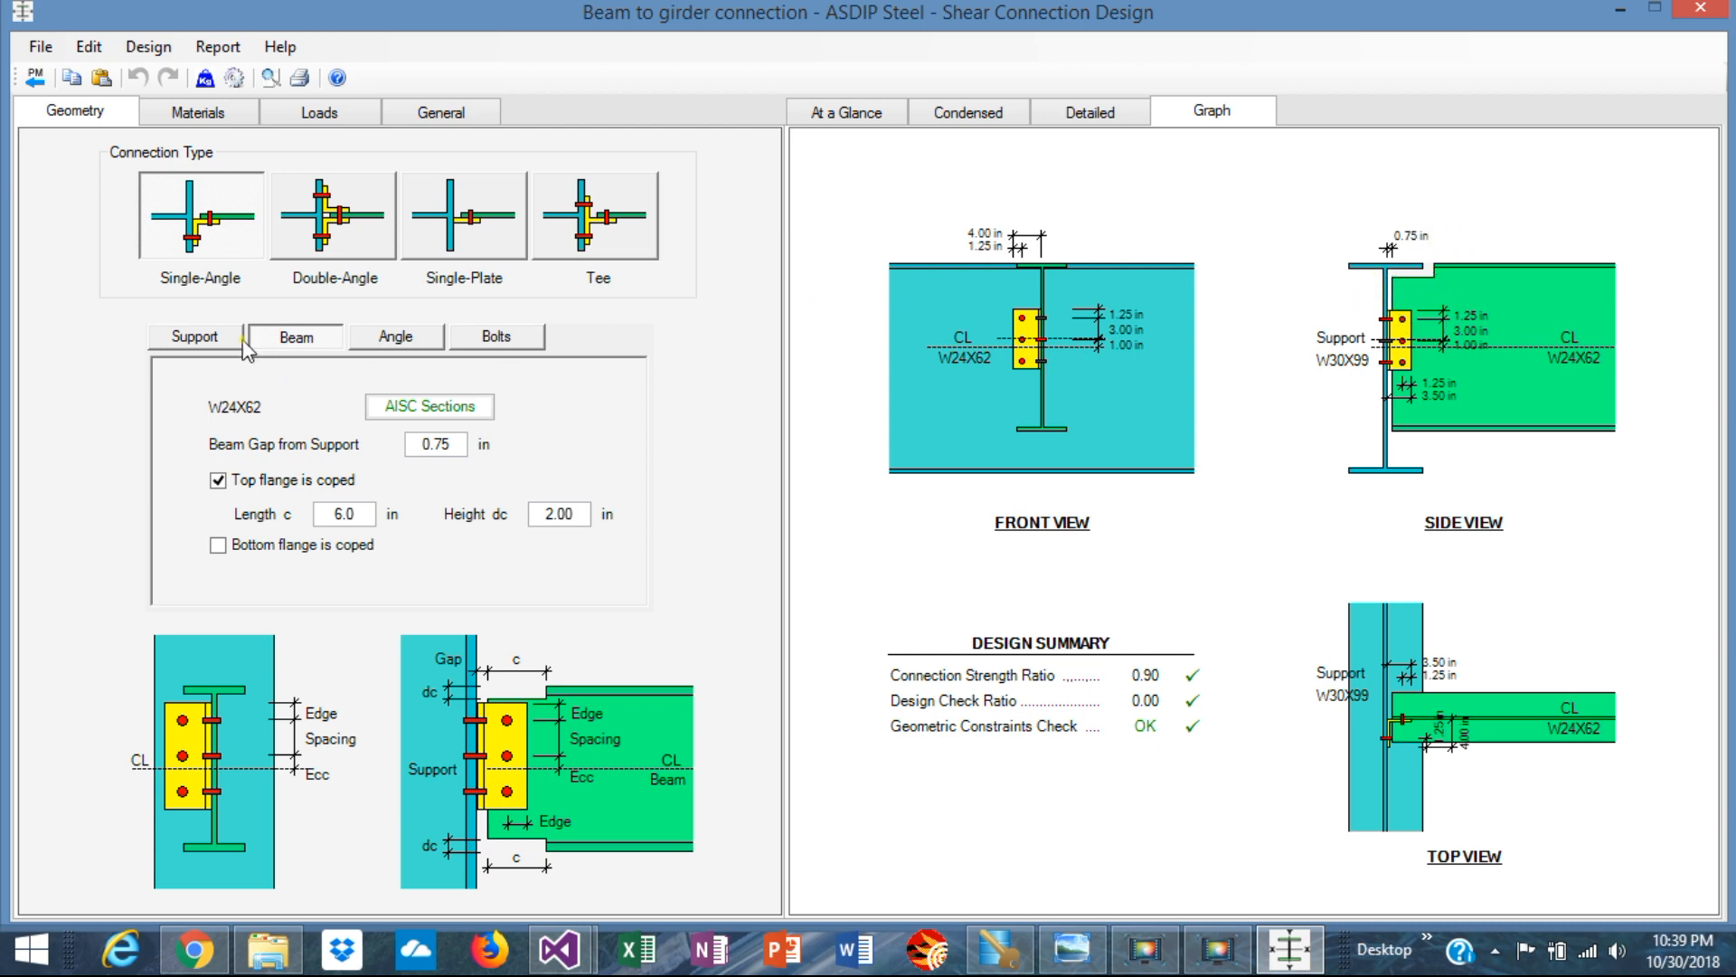
pyautogui.click(200, 340)
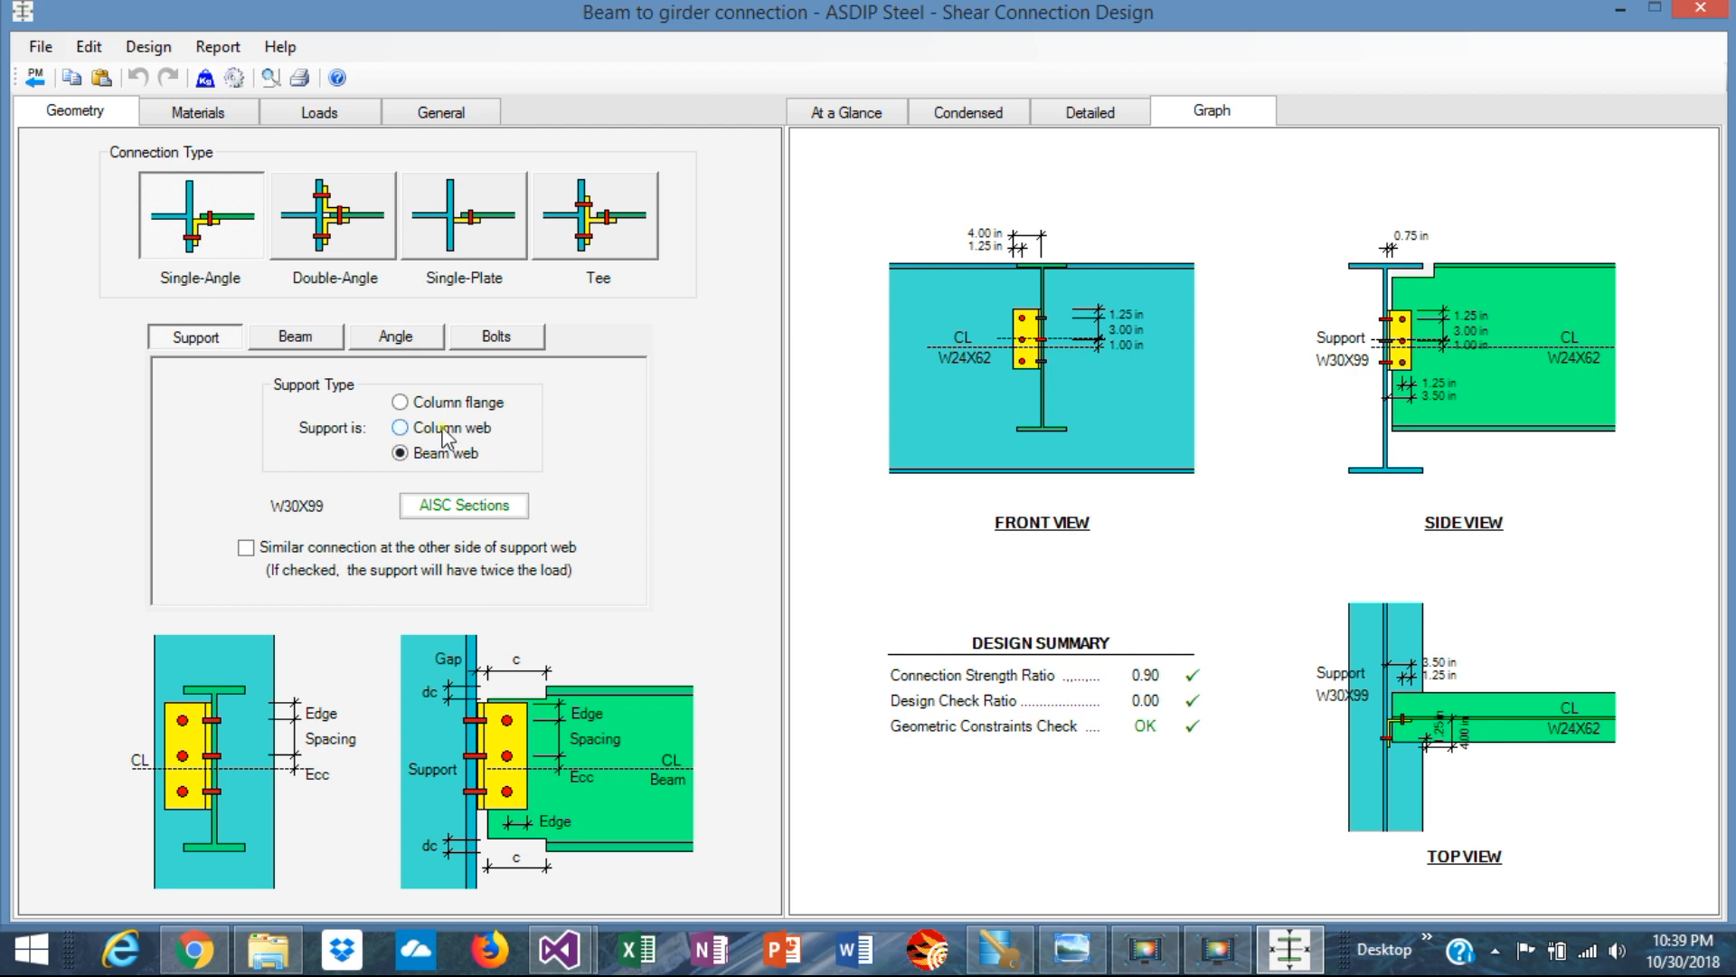
pyautogui.click(399, 403)
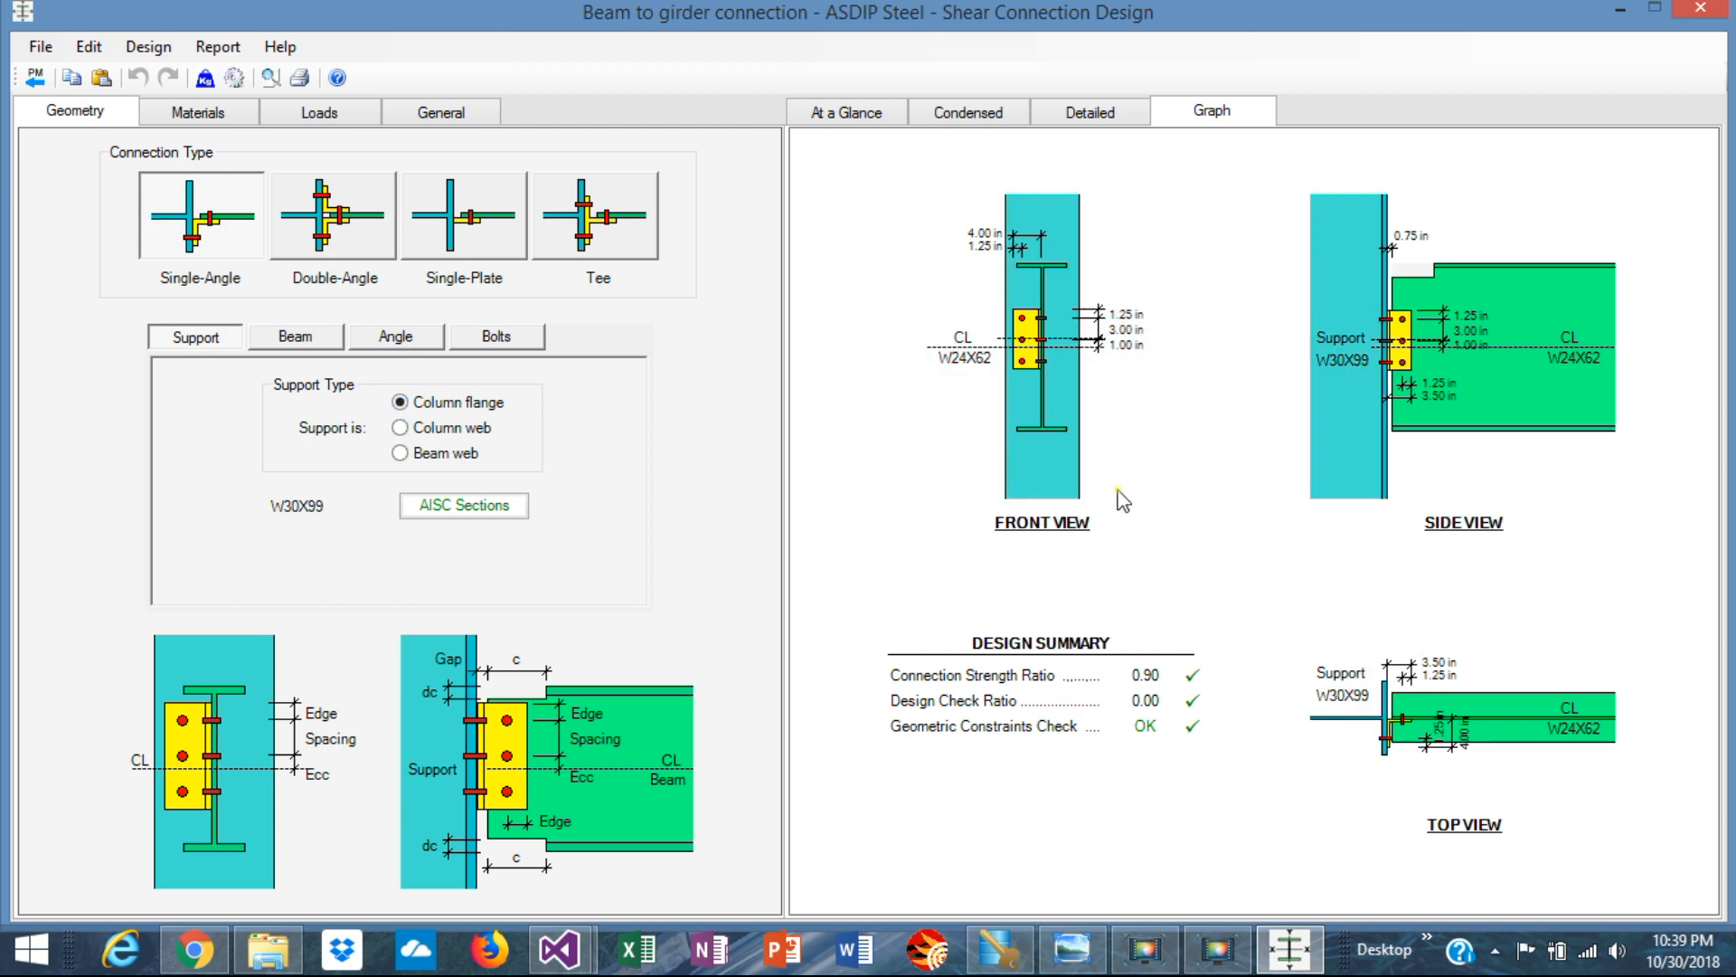
pyautogui.click(400, 427)
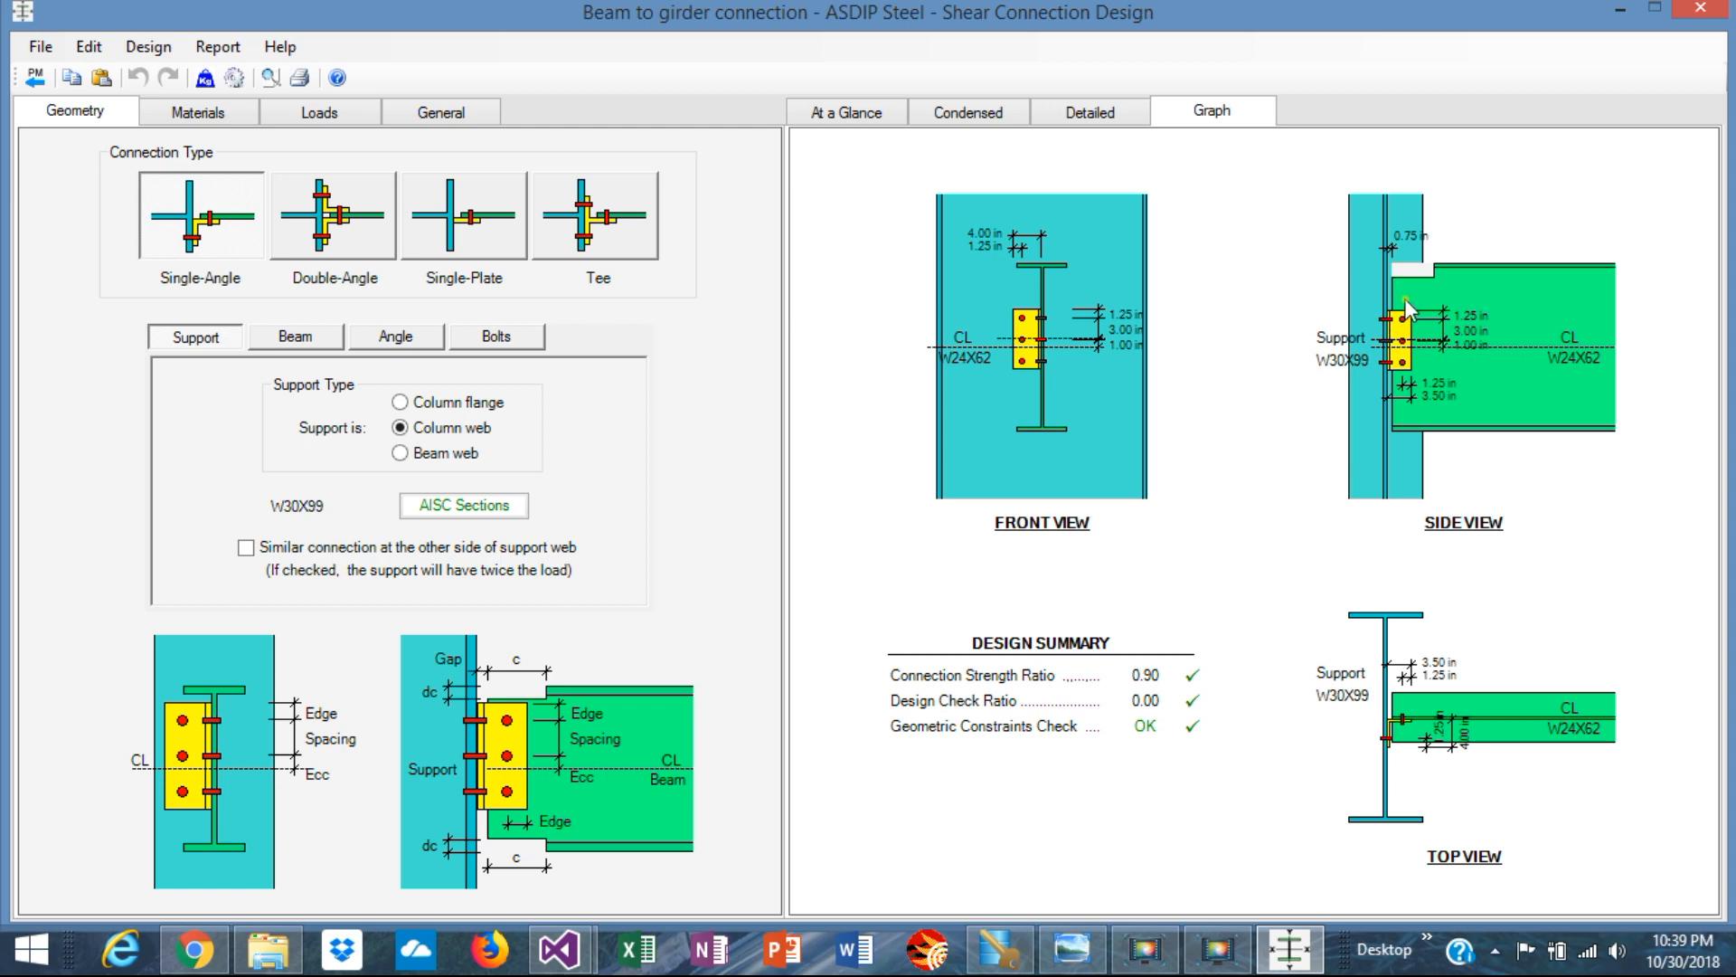
pyautogui.click(443, 452)
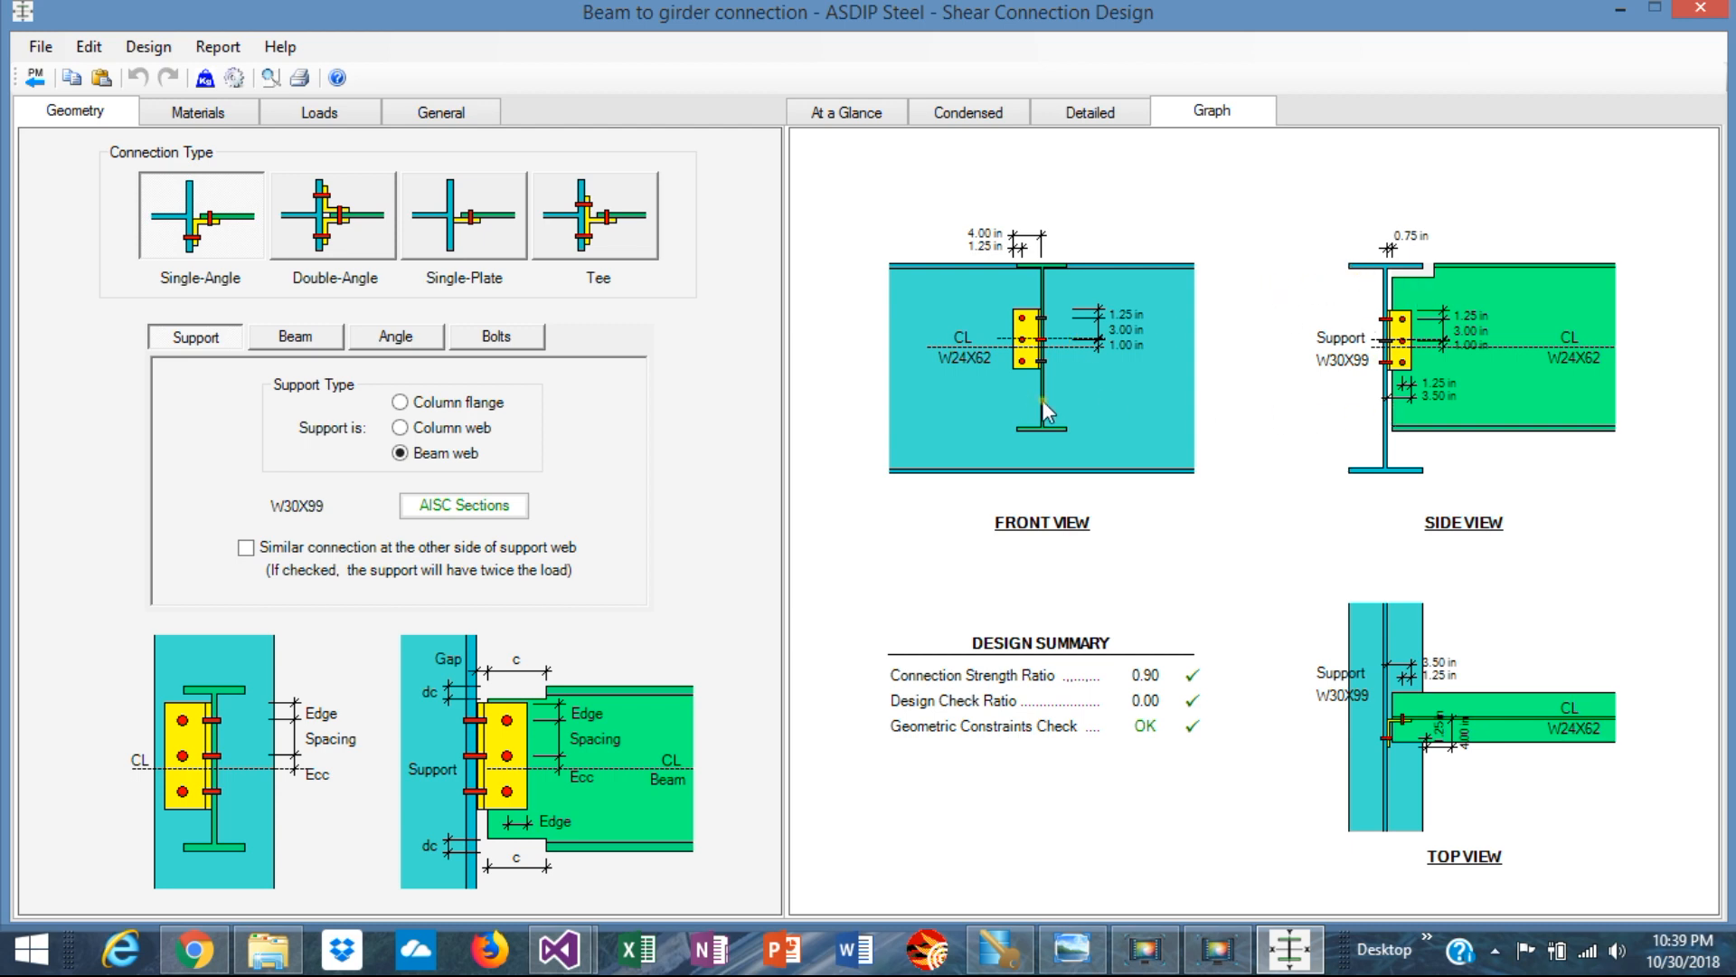
# - Specify a similar connection at the other side of the support web, and review the beam and angle geometry
pyautogui.click(248, 548)
pyautogui.click(305, 340)
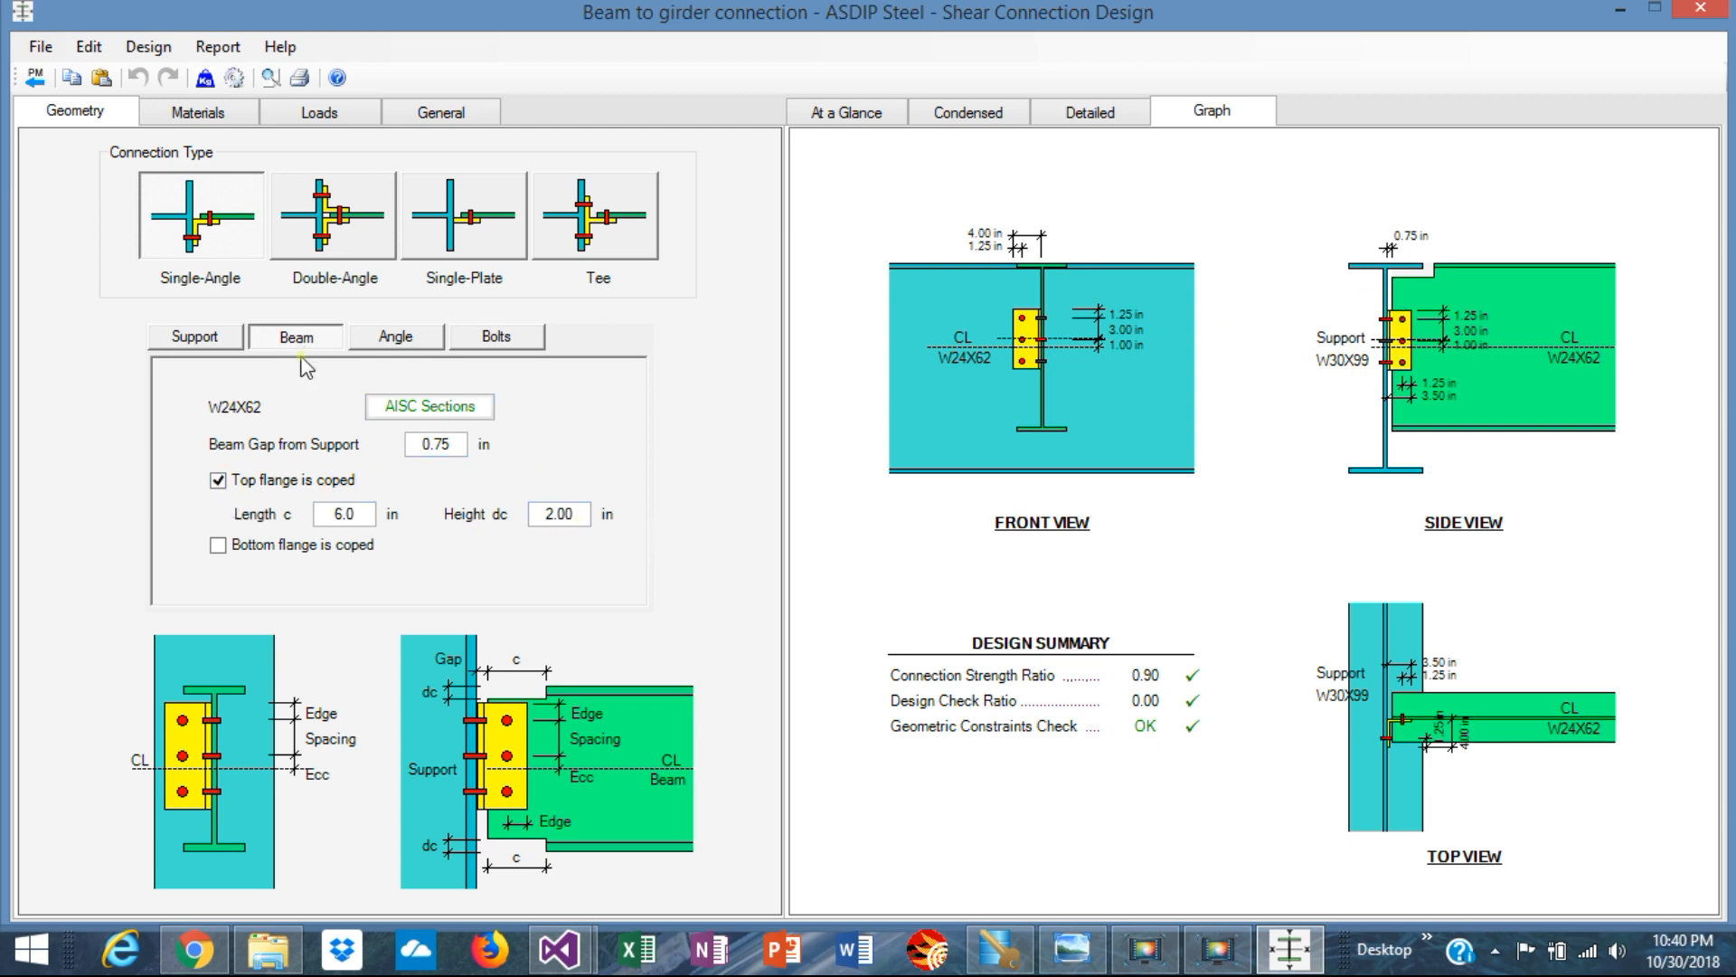
pyautogui.click(394, 344)
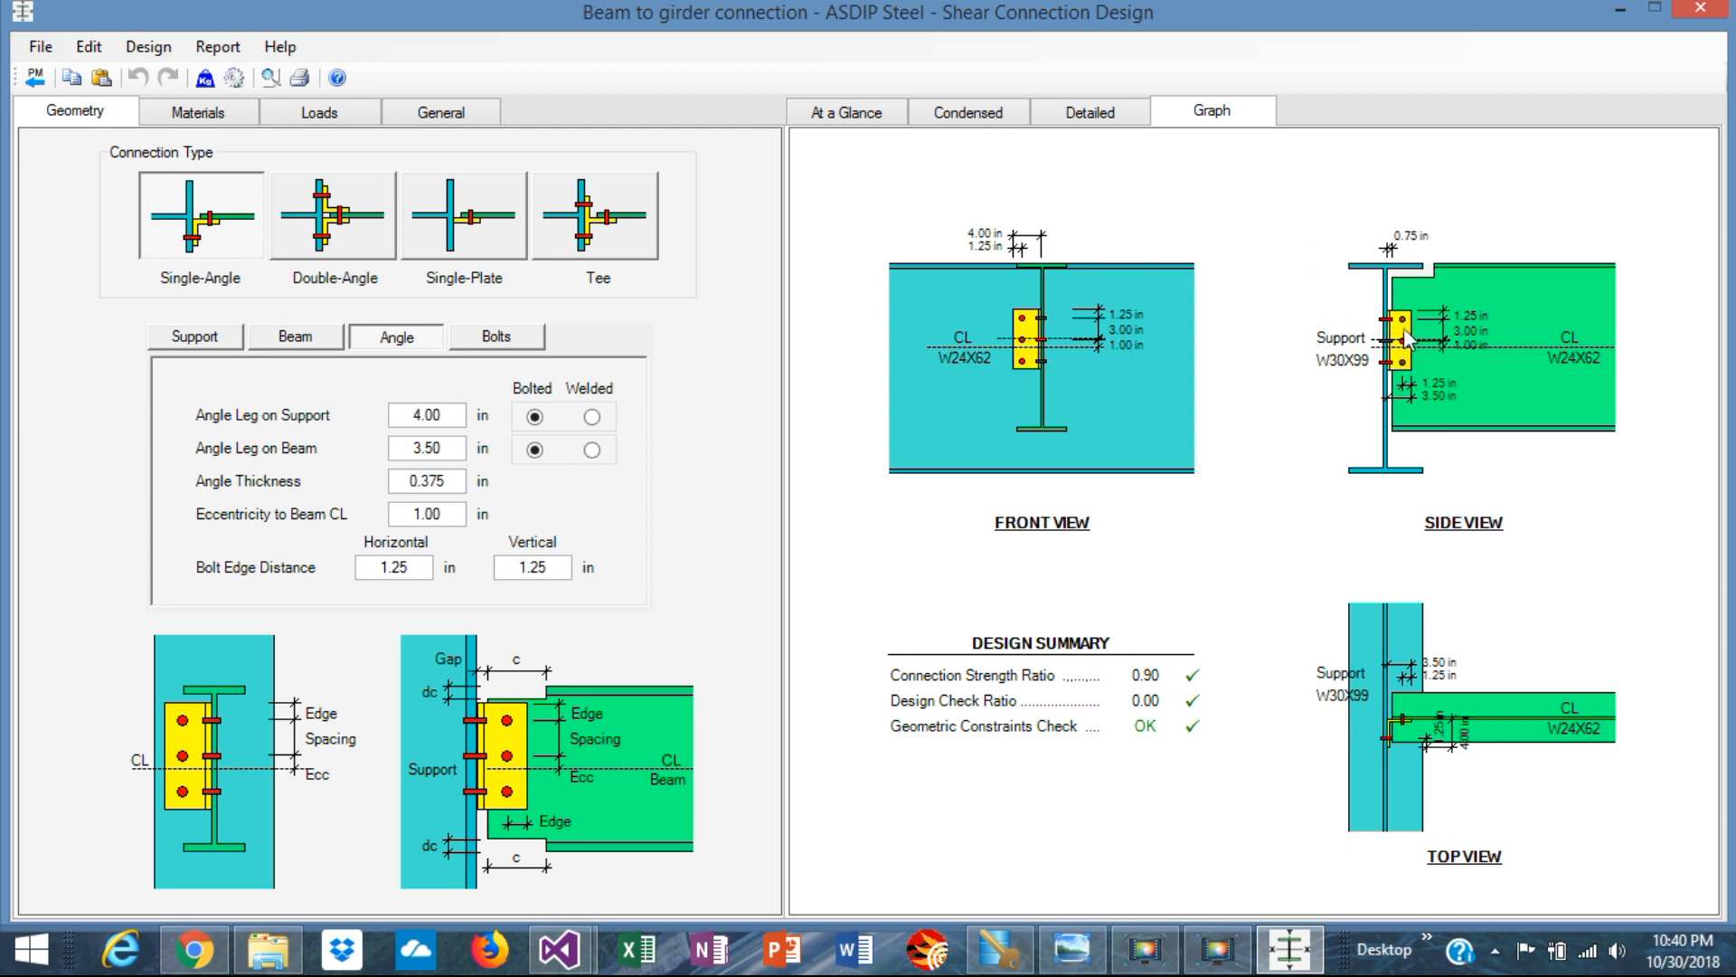
# - Consult the loads on the transfer girder drawing and set the vertical load to 18 kip dead and 24 kip live
pyautogui.click(324, 115)
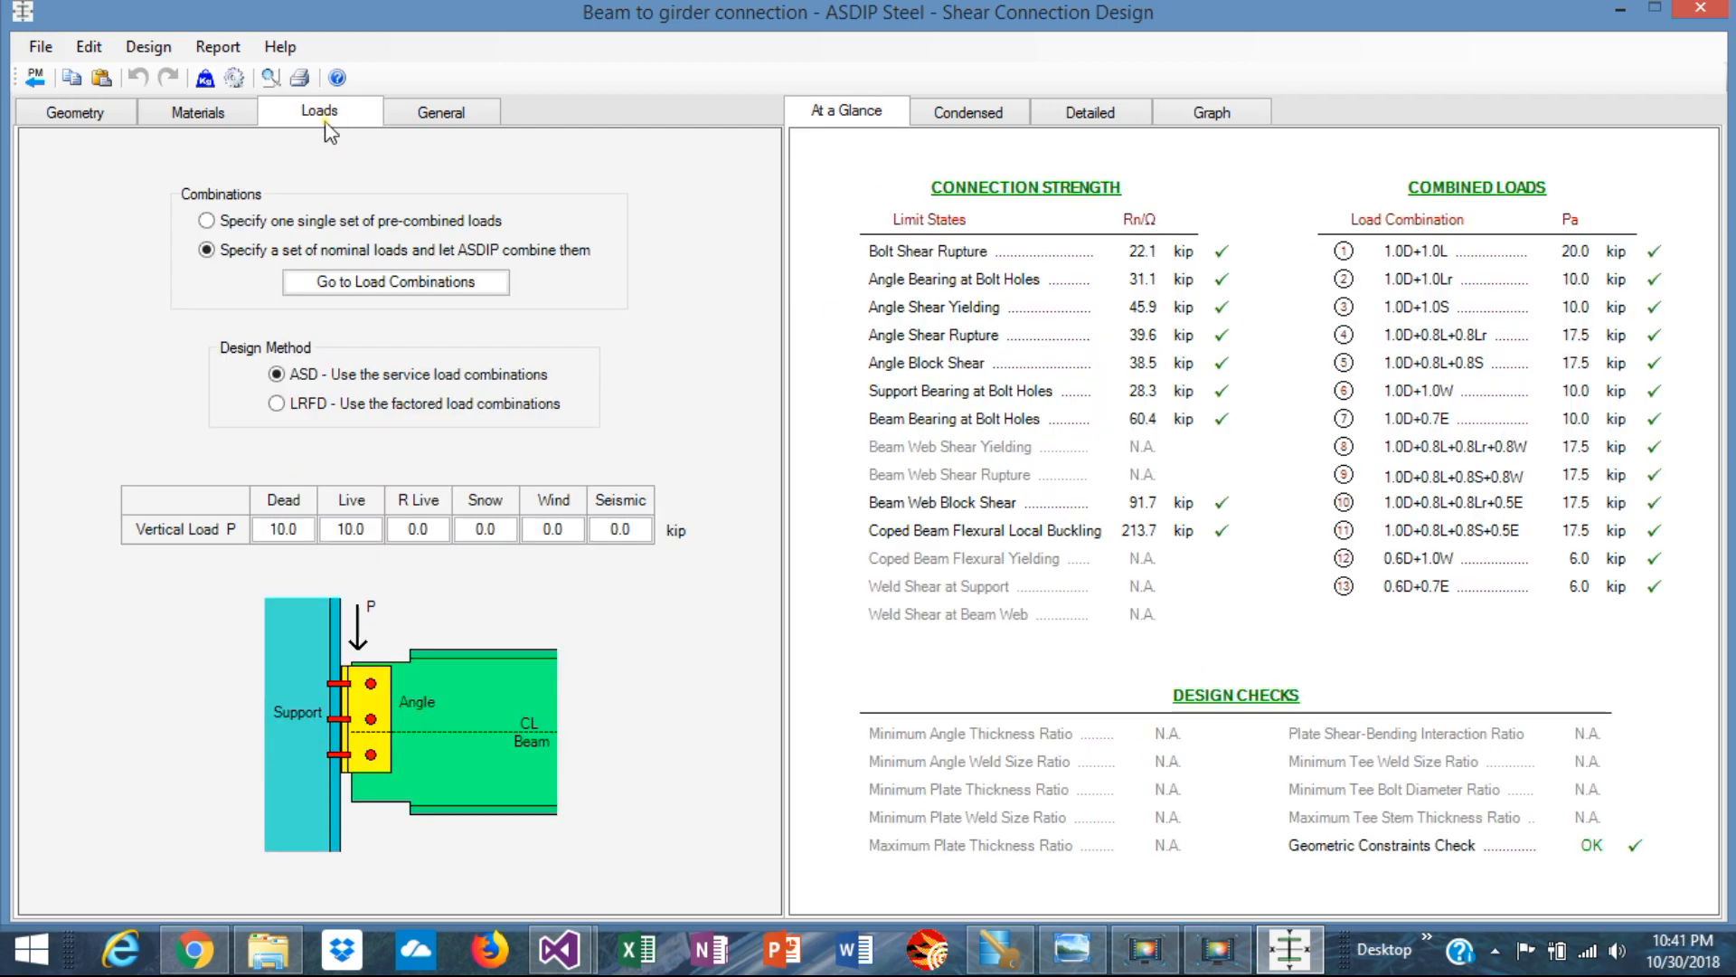
pyautogui.click(1071, 949)
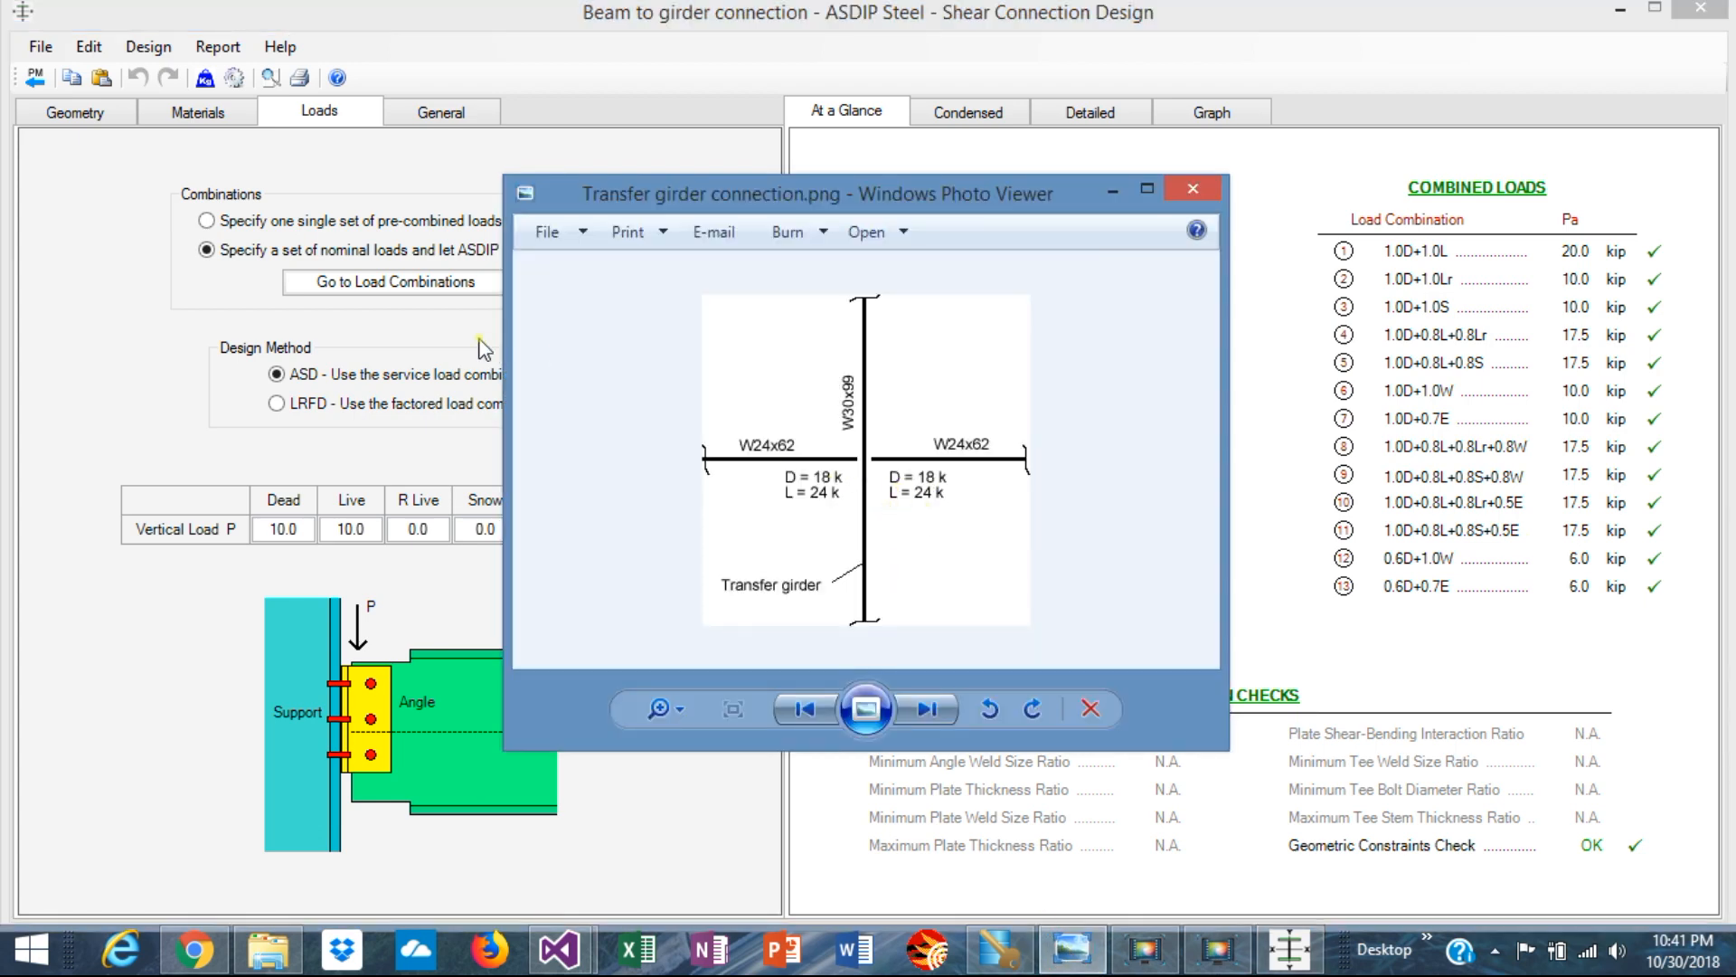
pyautogui.click(345, 324)
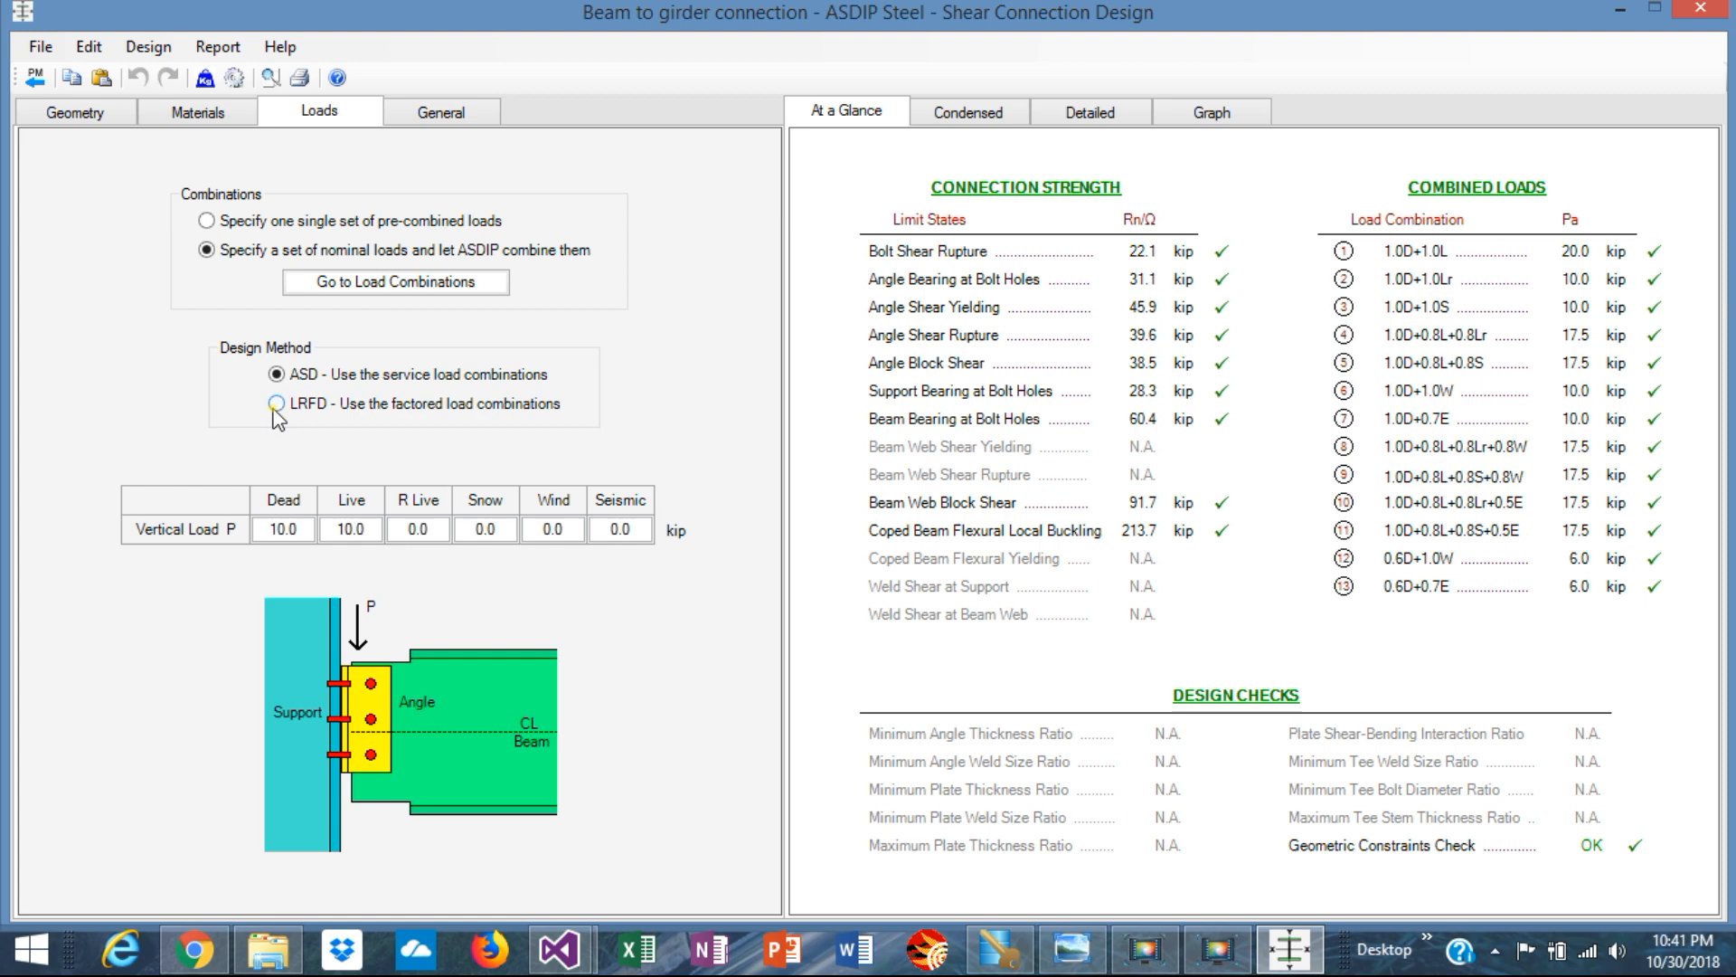
pyautogui.click(308, 529)
pyautogui.write('18')
pyautogui.click(371, 529)
pyautogui.write('24')
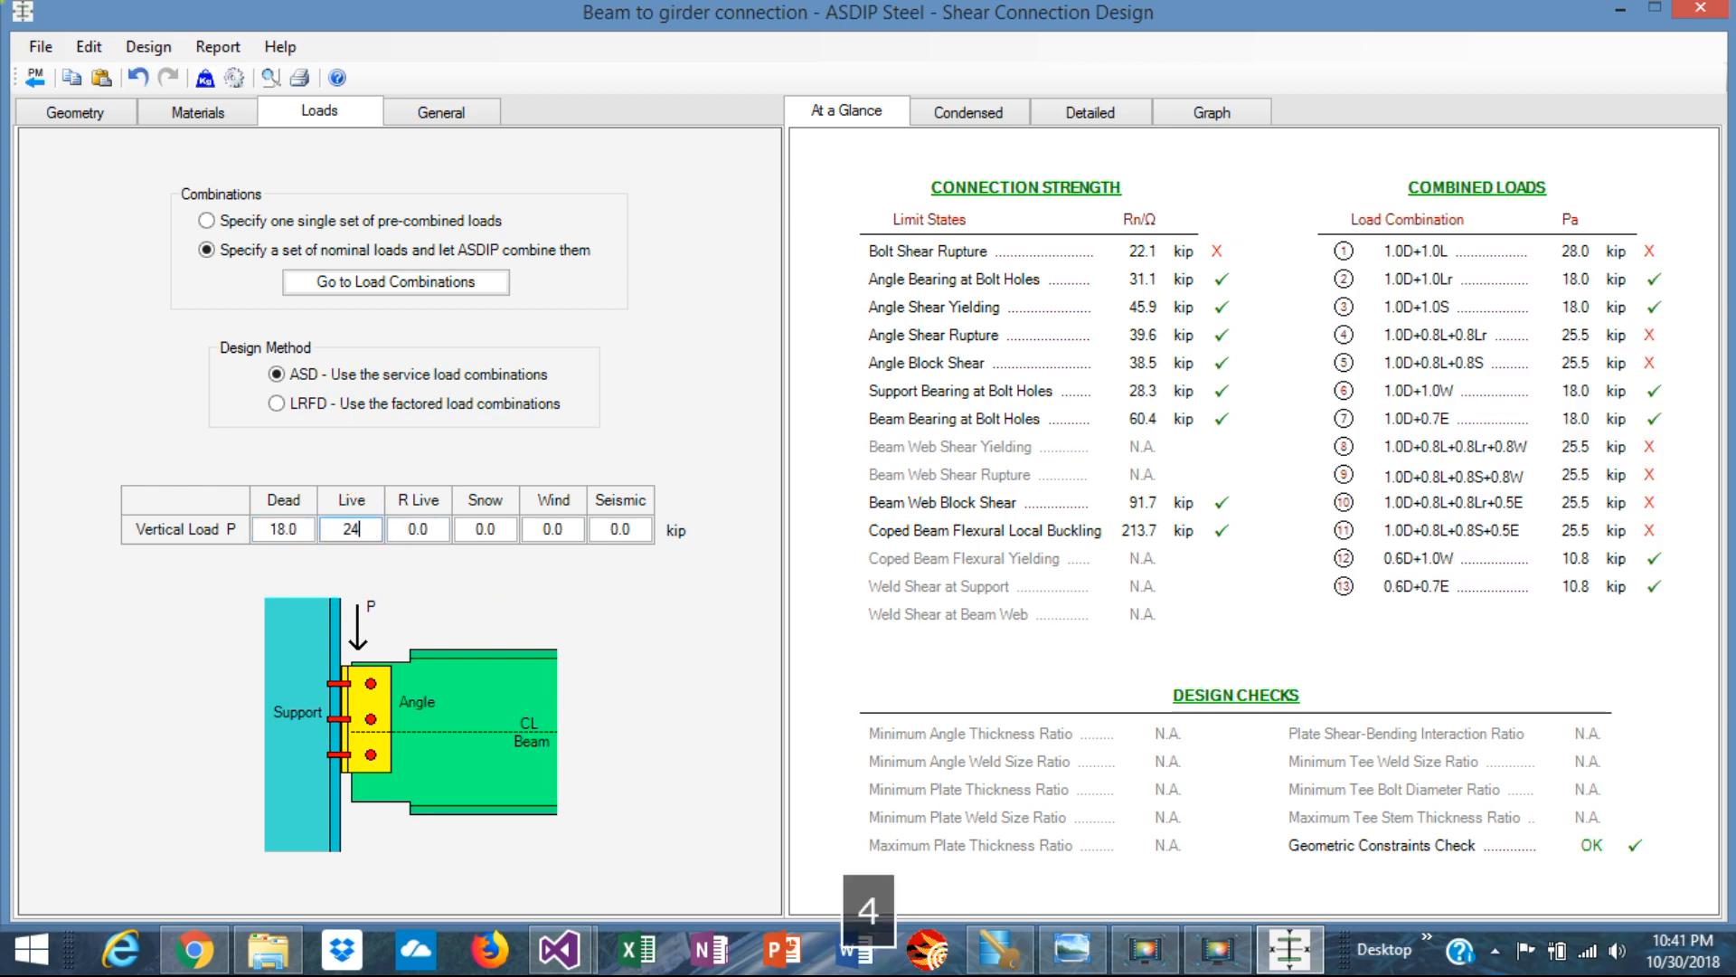
pyautogui.press('Return')
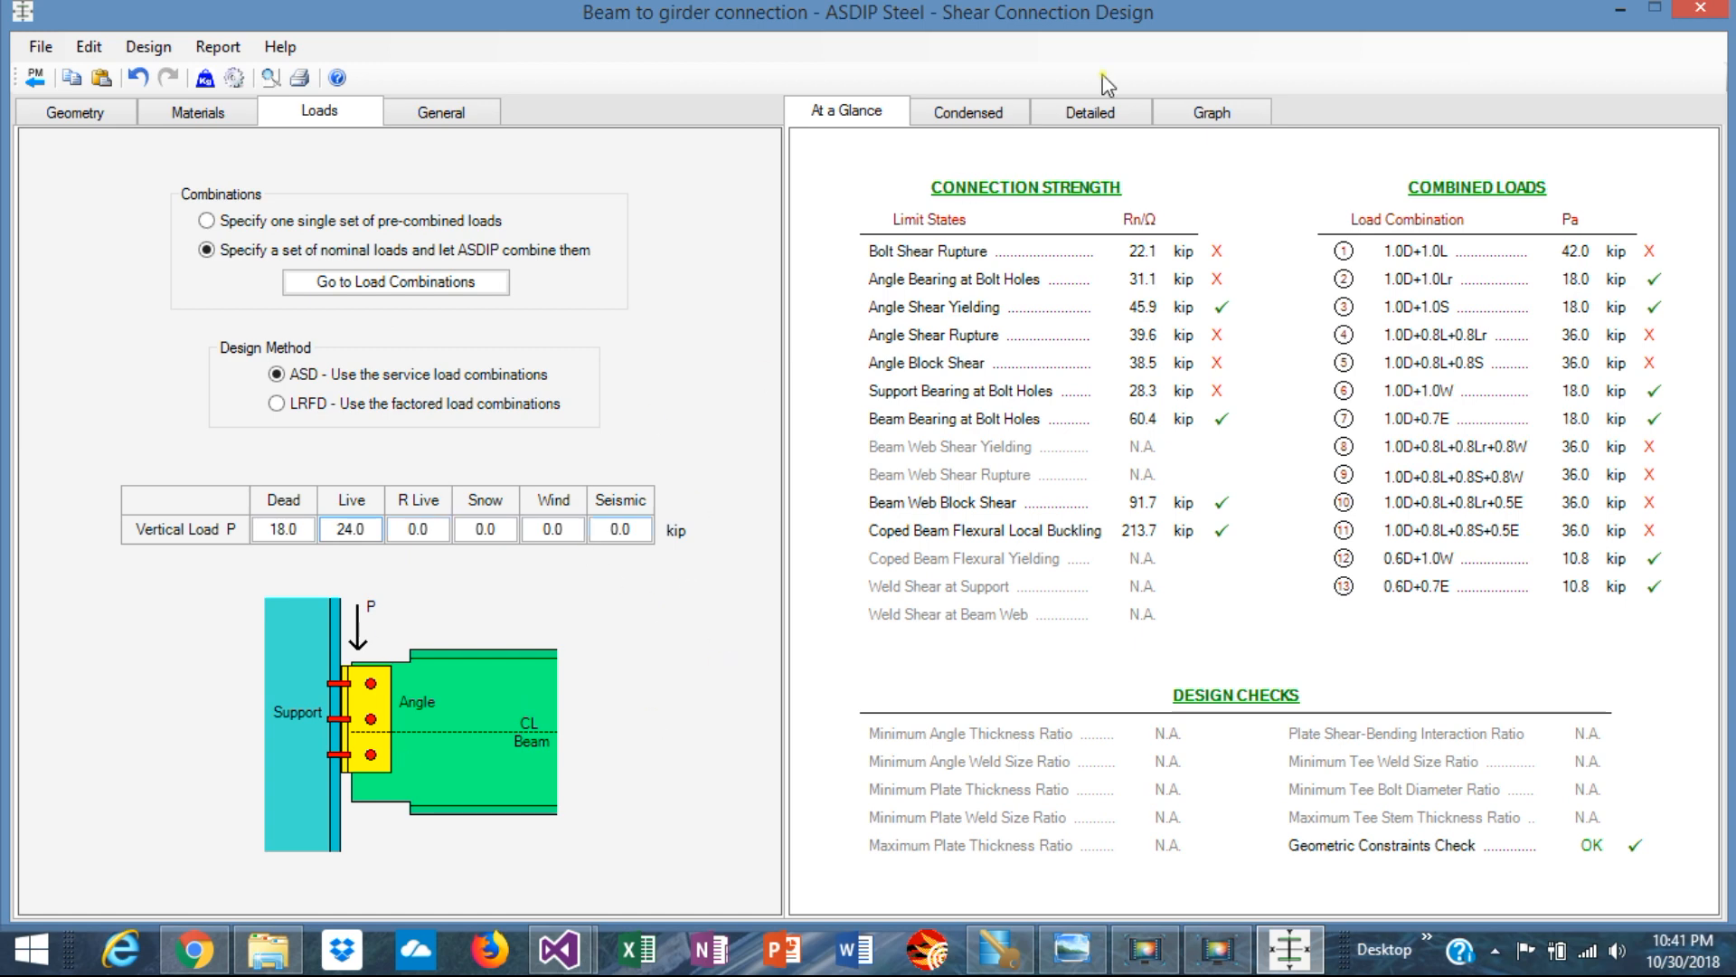
# - Inspect the connection's graphical views and design summary, and check the transfer girder drawing in Windows Photo Viewer
pyautogui.click(1226, 114)
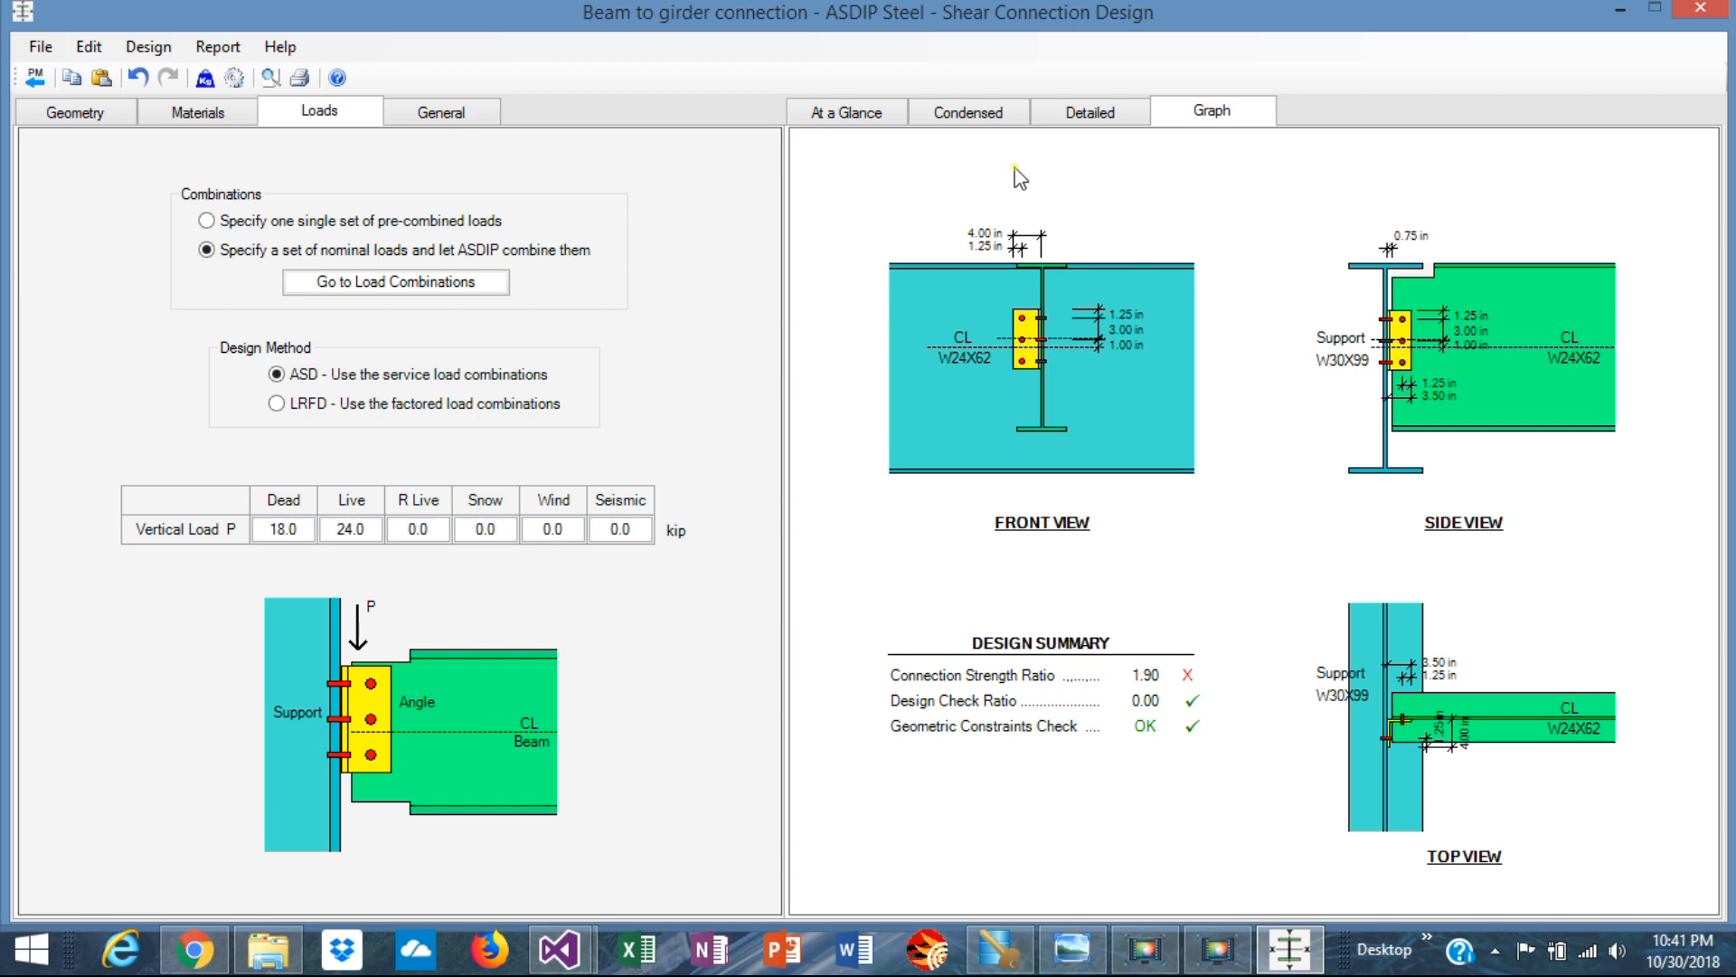
pyautogui.hotkey('alt', 'Tab')
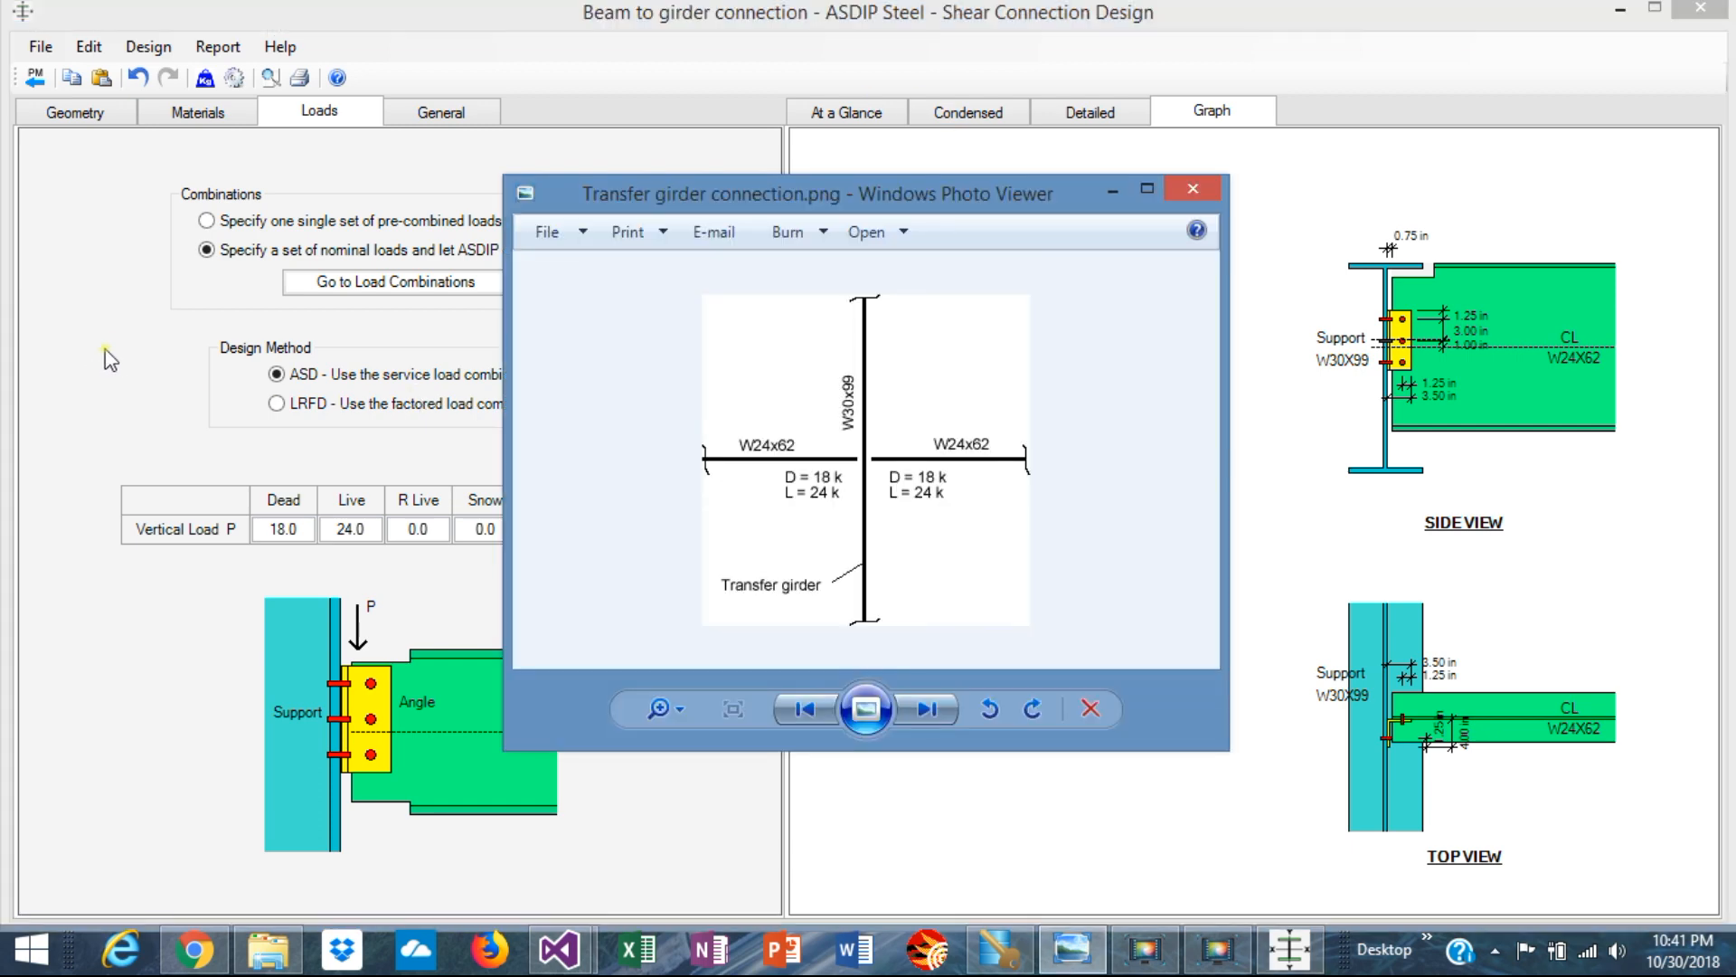
pyautogui.hotkey('alt', 'Tab')
# - Compare bolted and welded attachment of both angle legs, choosing welded on the support and bolted on the beam
pyautogui.click(85, 114)
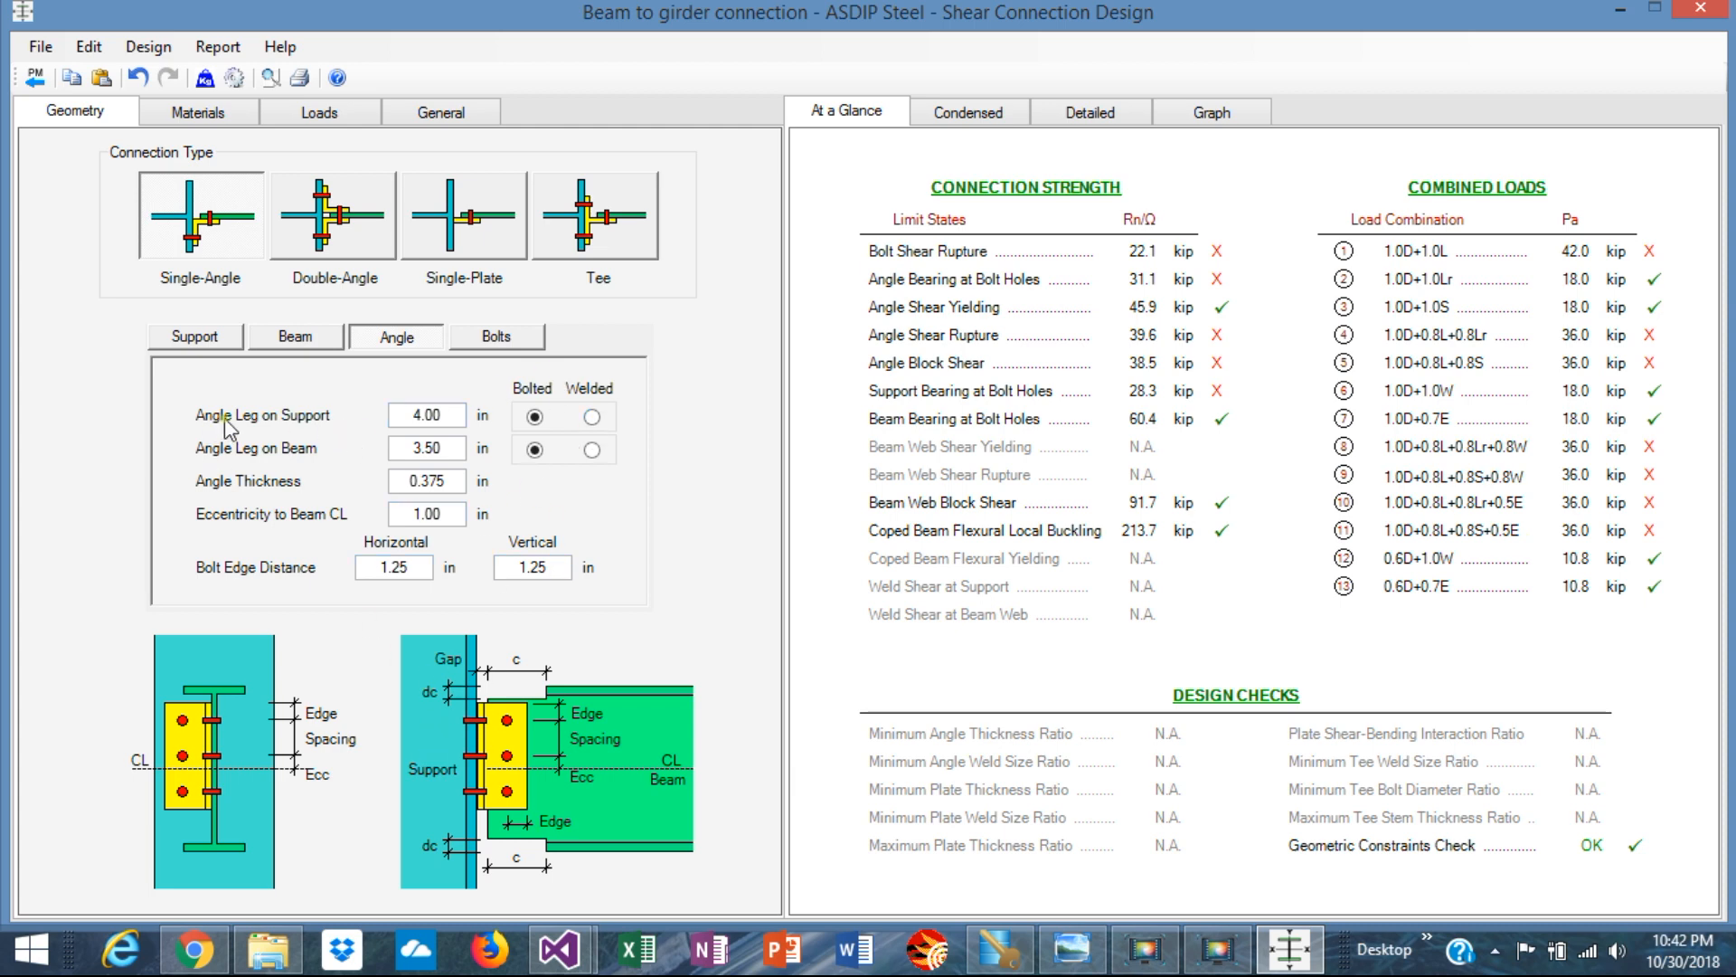
pyautogui.click(591, 417)
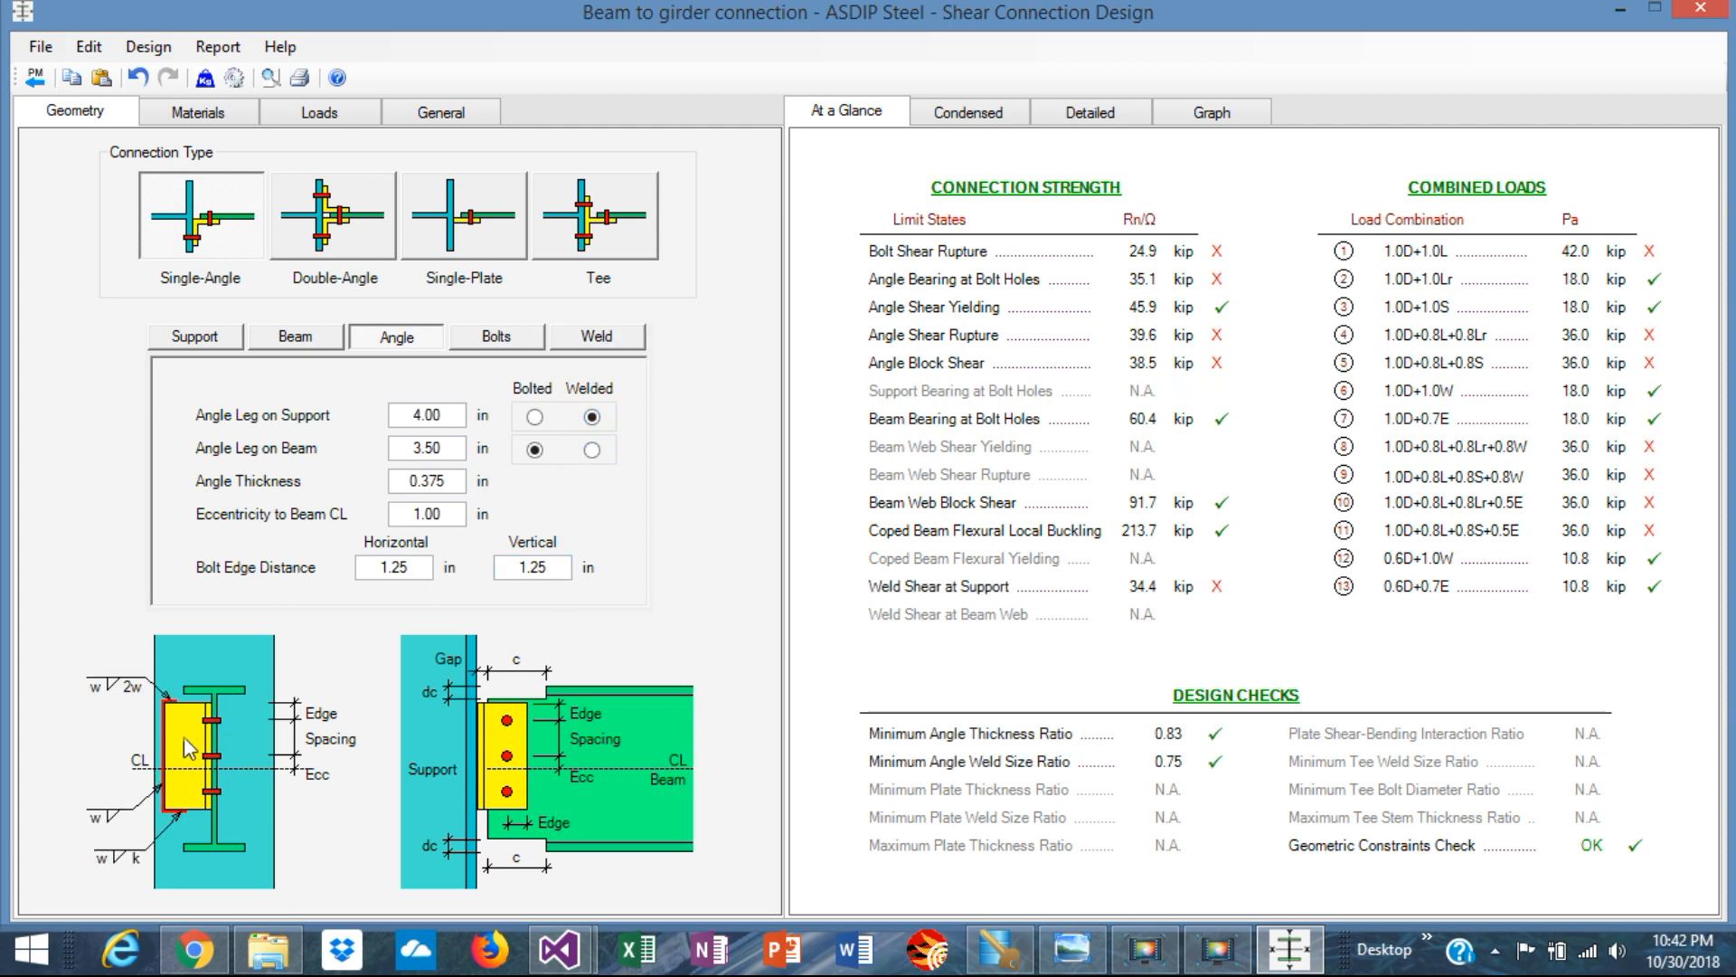
pyautogui.click(536, 417)
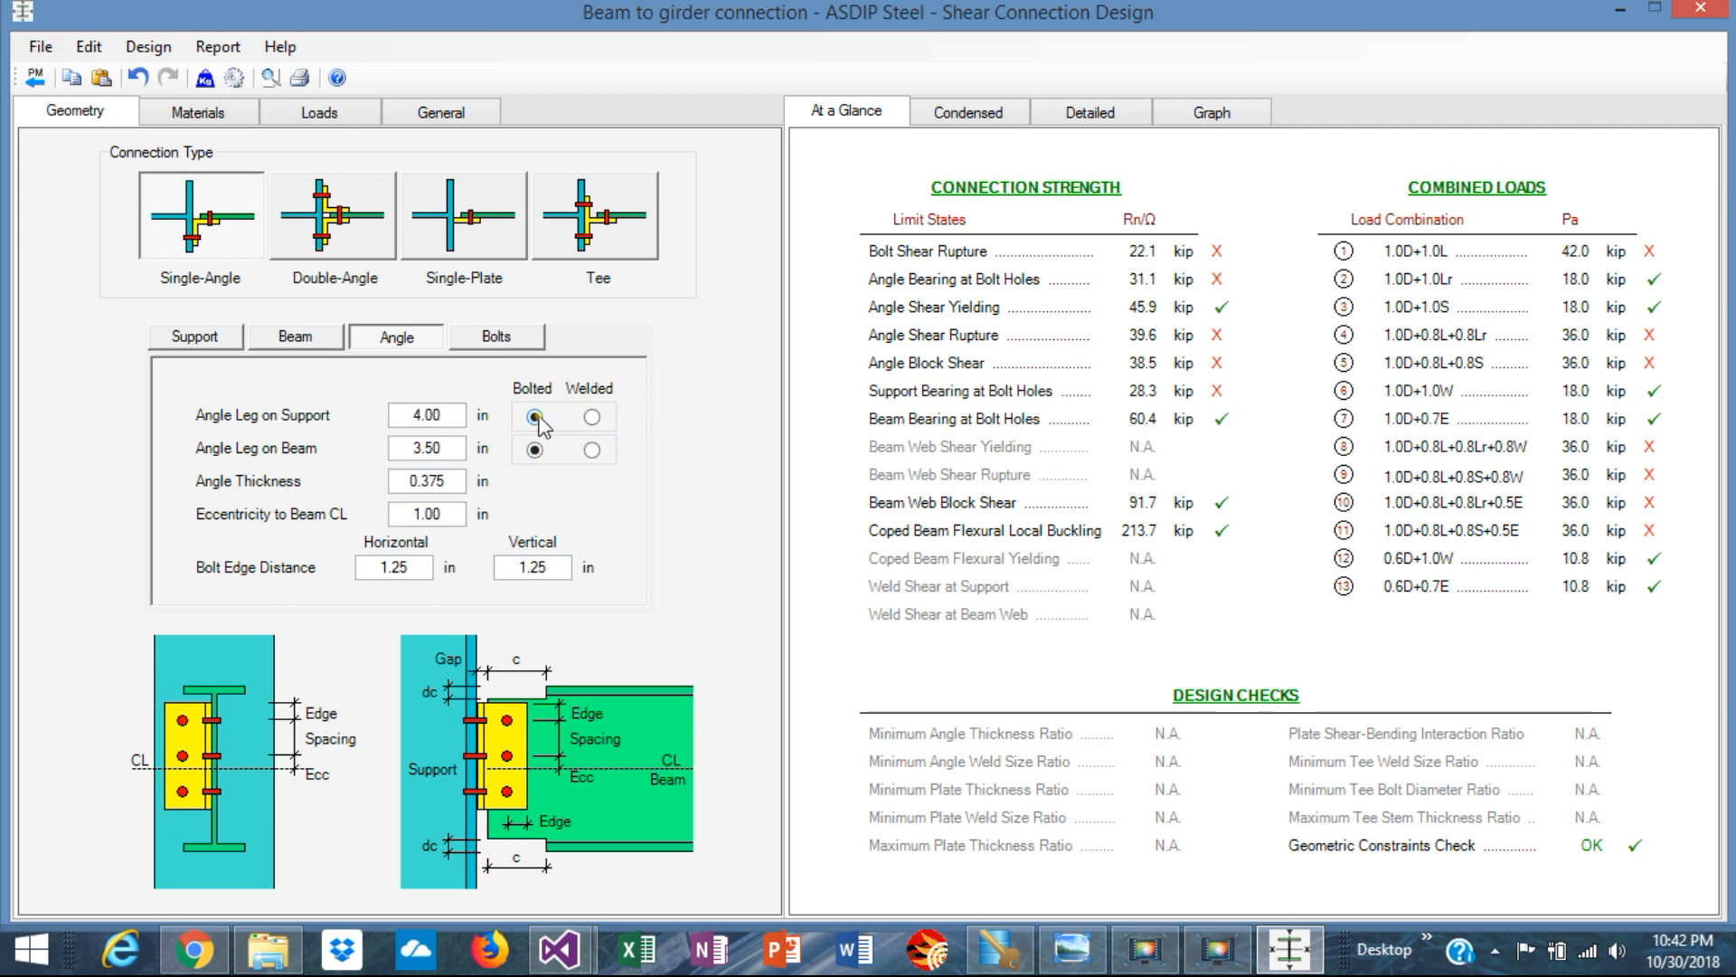
pyautogui.click(592, 418)
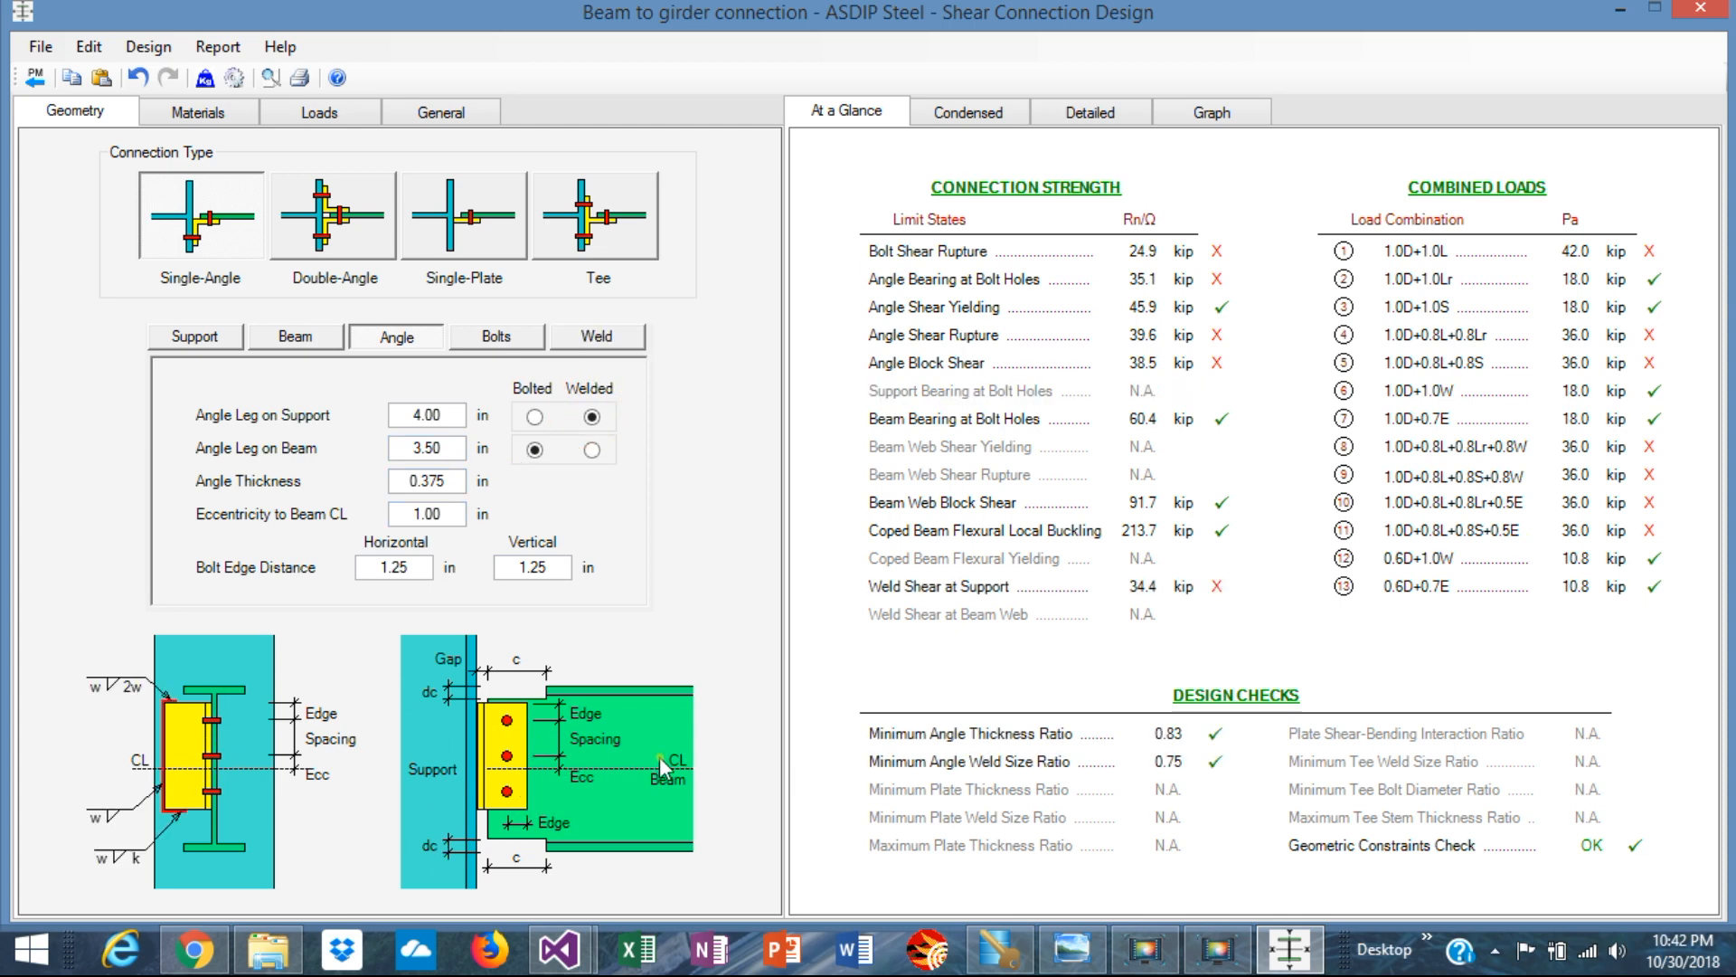
pyautogui.click(593, 450)
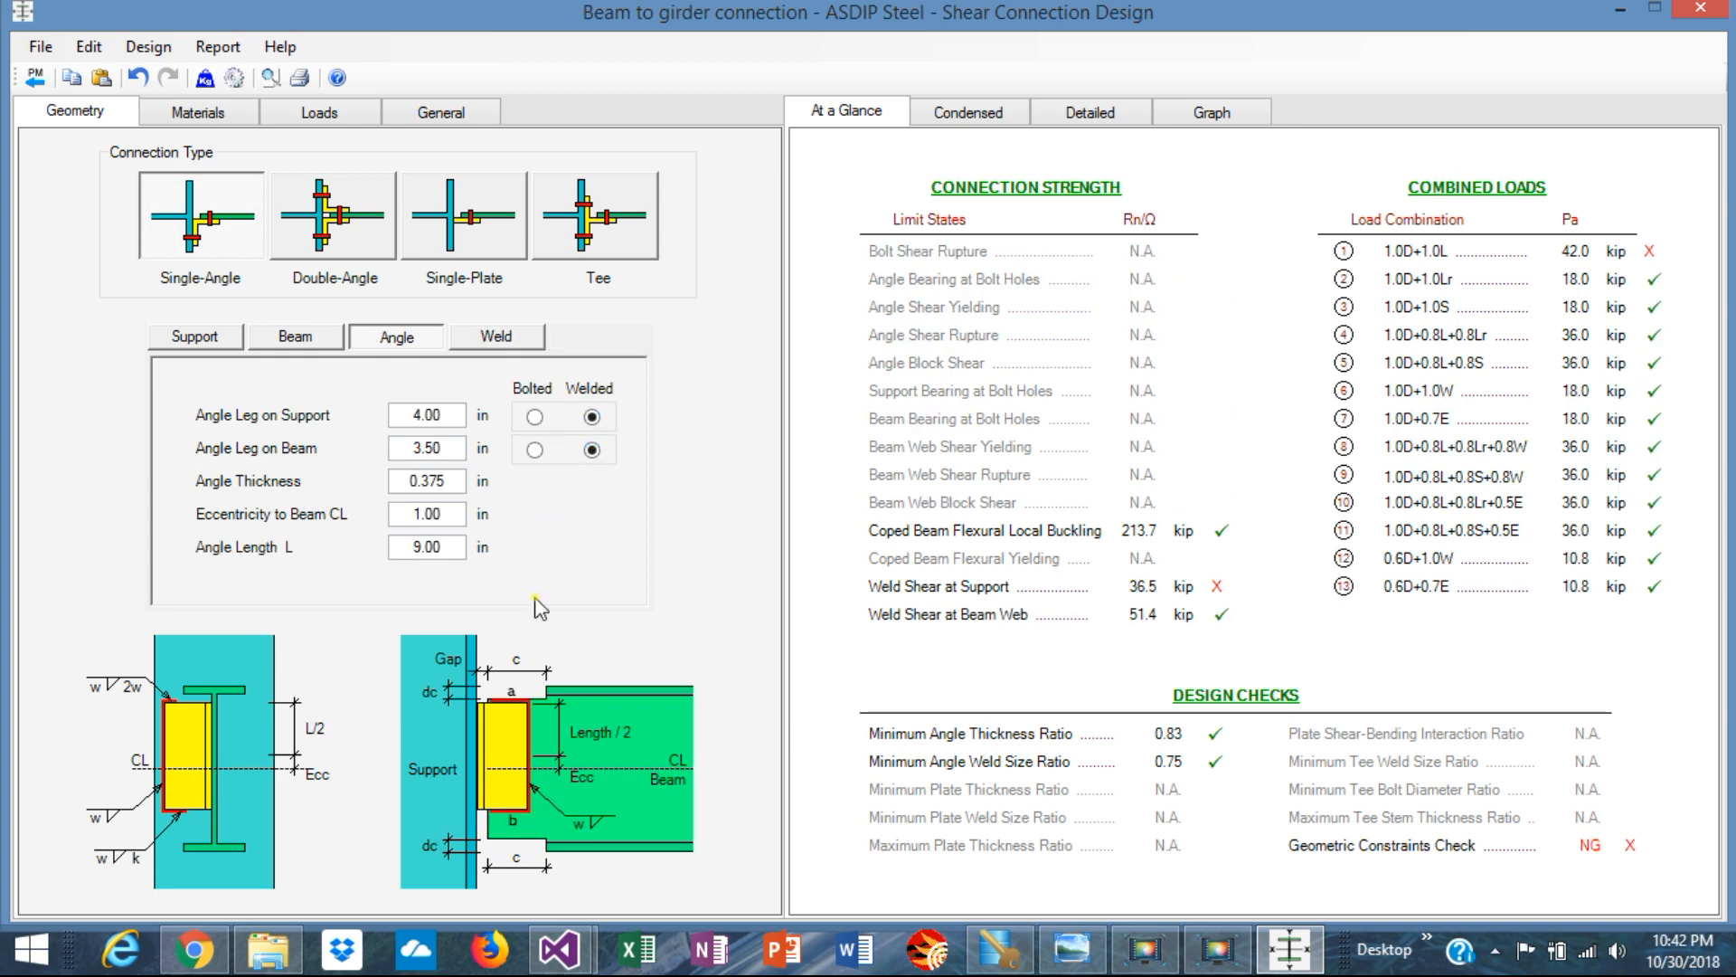
pyautogui.click(535, 449)
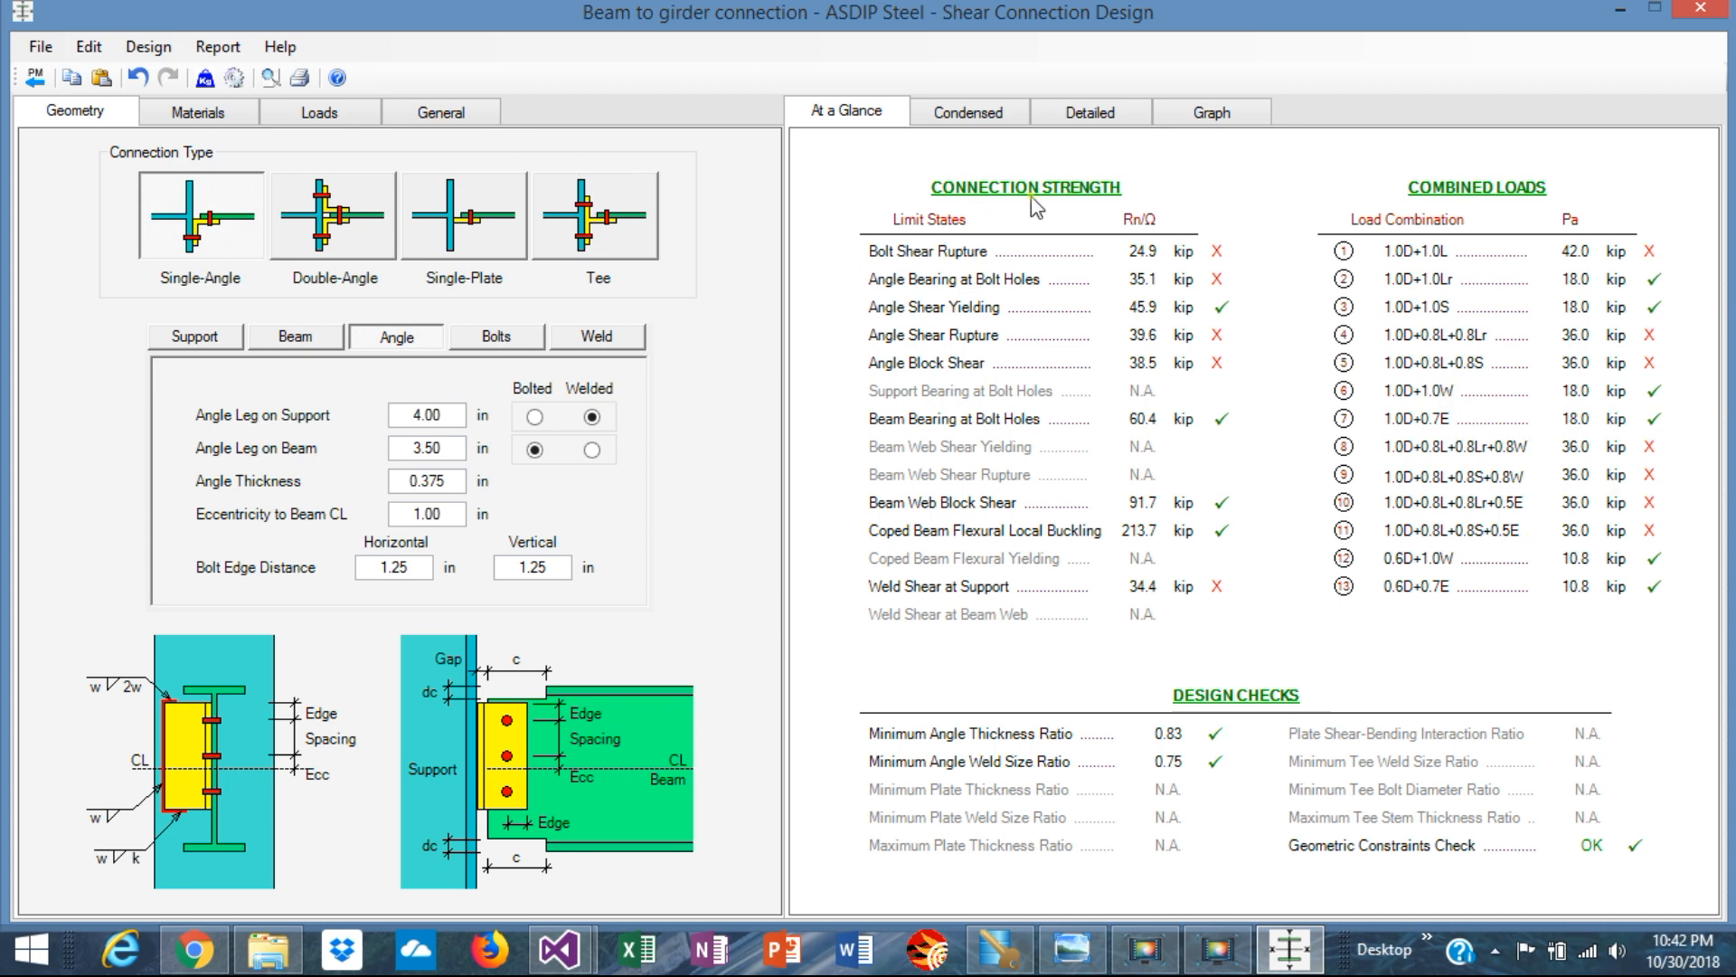
# - Set the number of bolt rows to 5 and check the connection in the strength results and graphical views
pyautogui.click(492, 336)
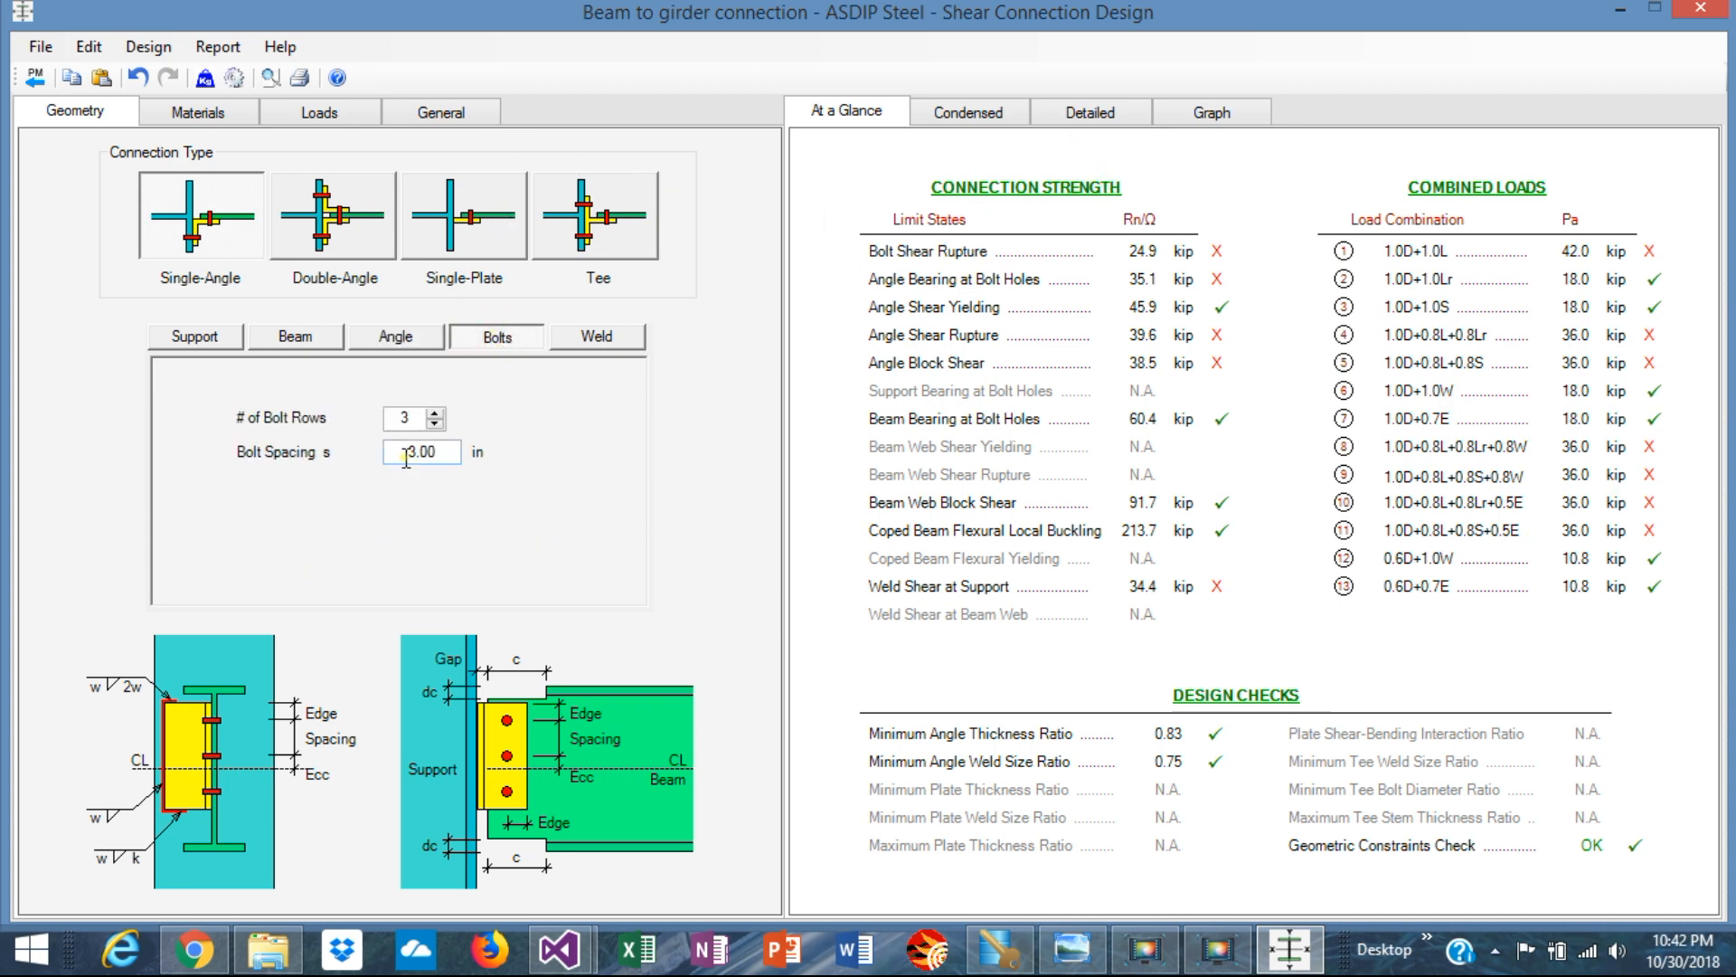
pyautogui.click(1224, 106)
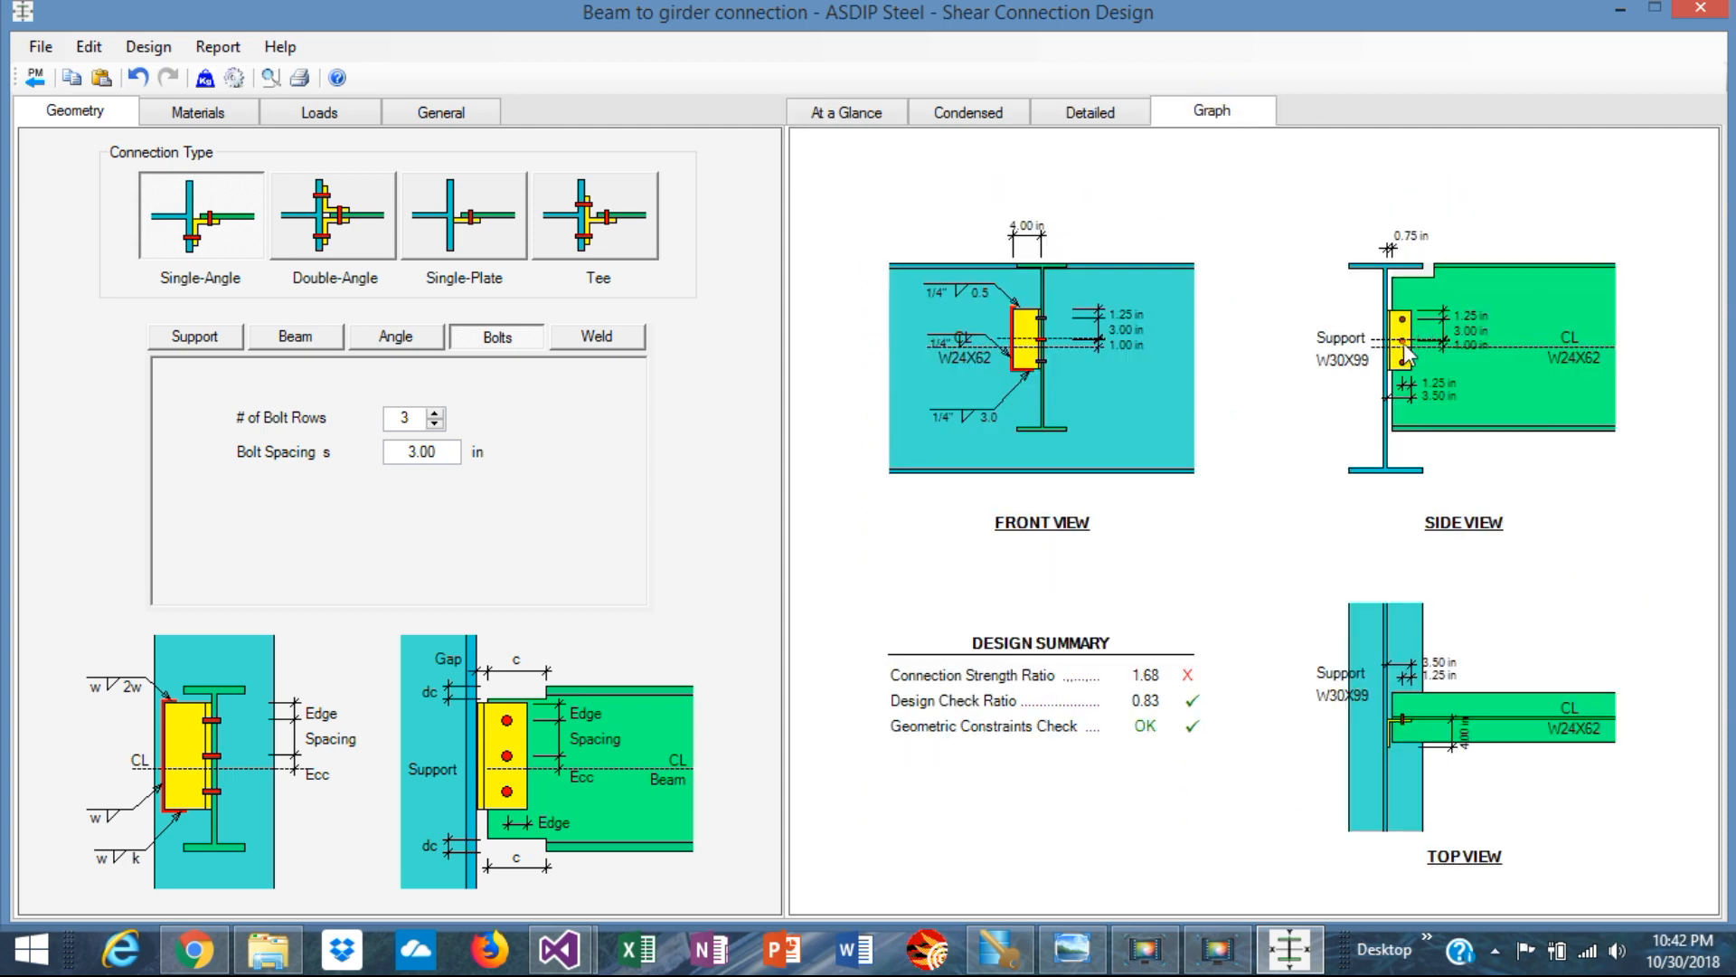
pyautogui.click(849, 114)
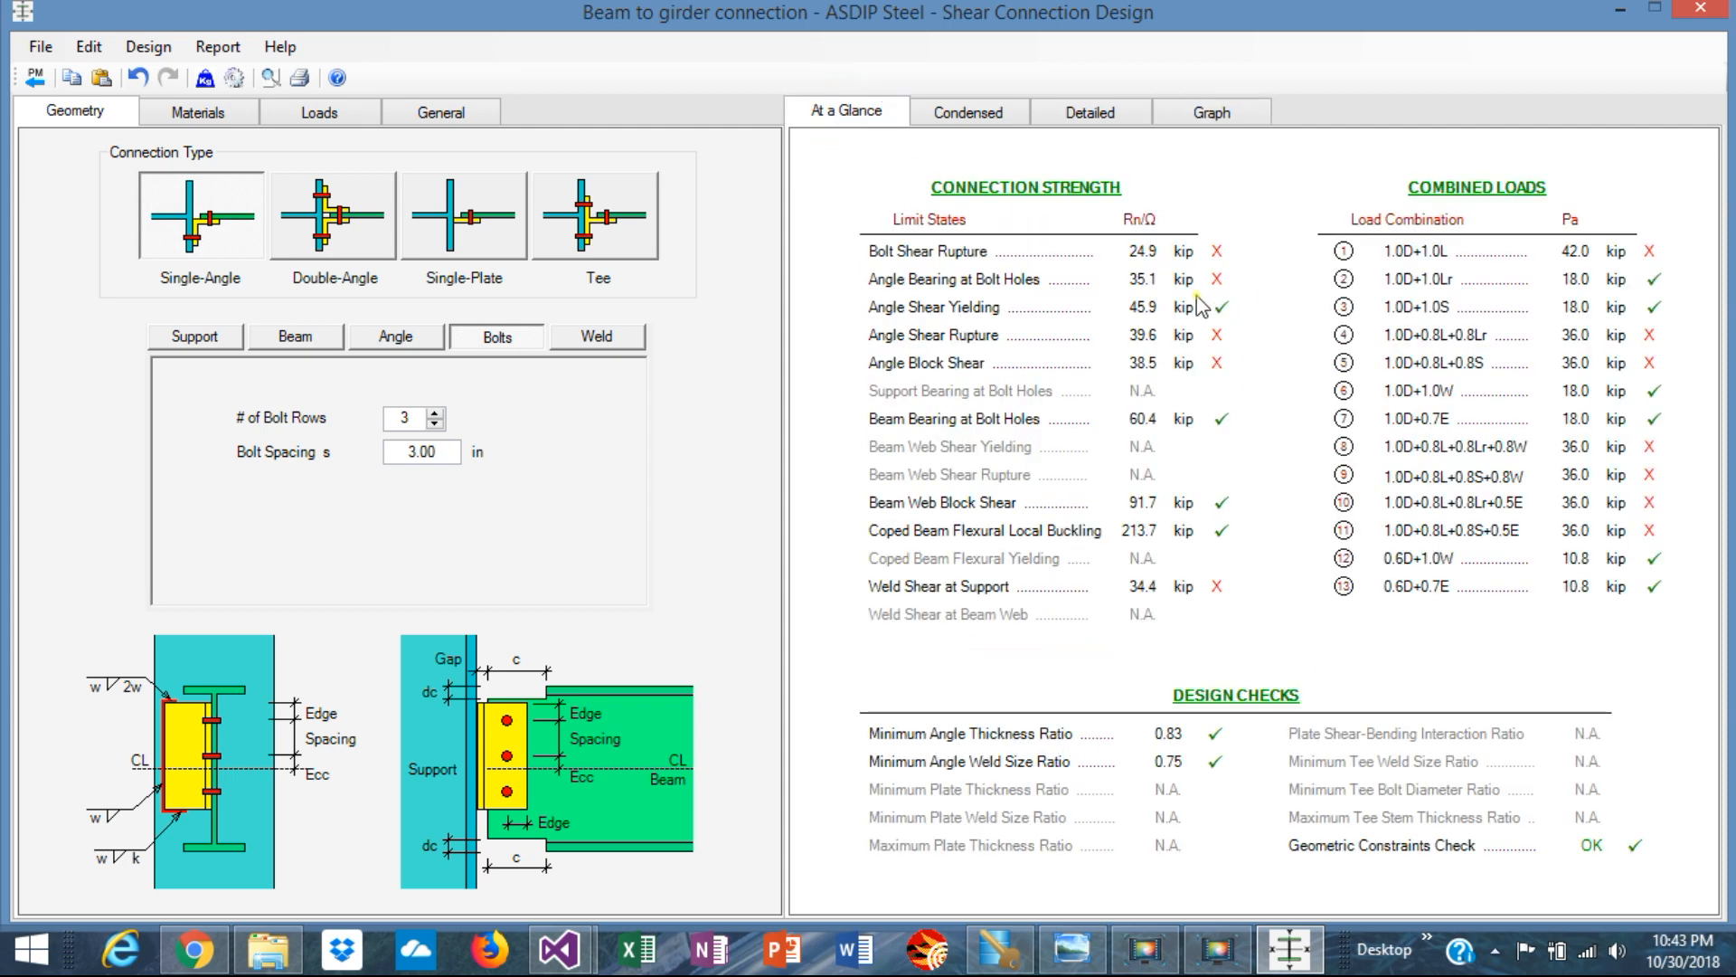
pyautogui.click(436, 412)
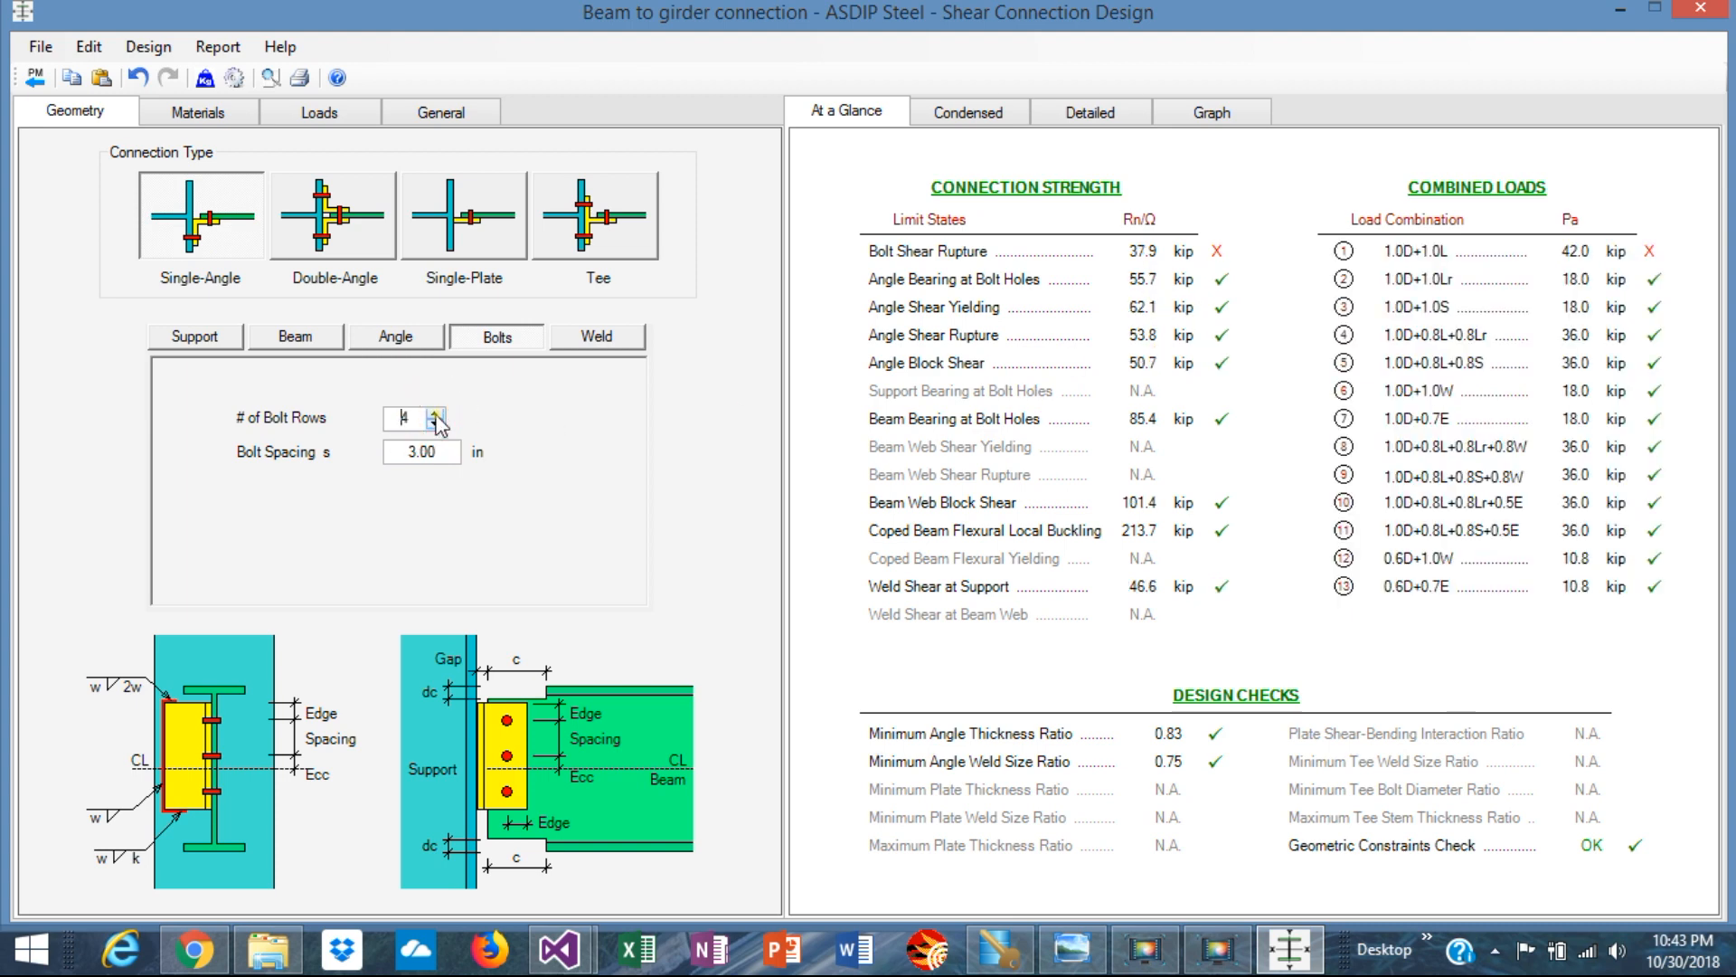
pyautogui.click(435, 413)
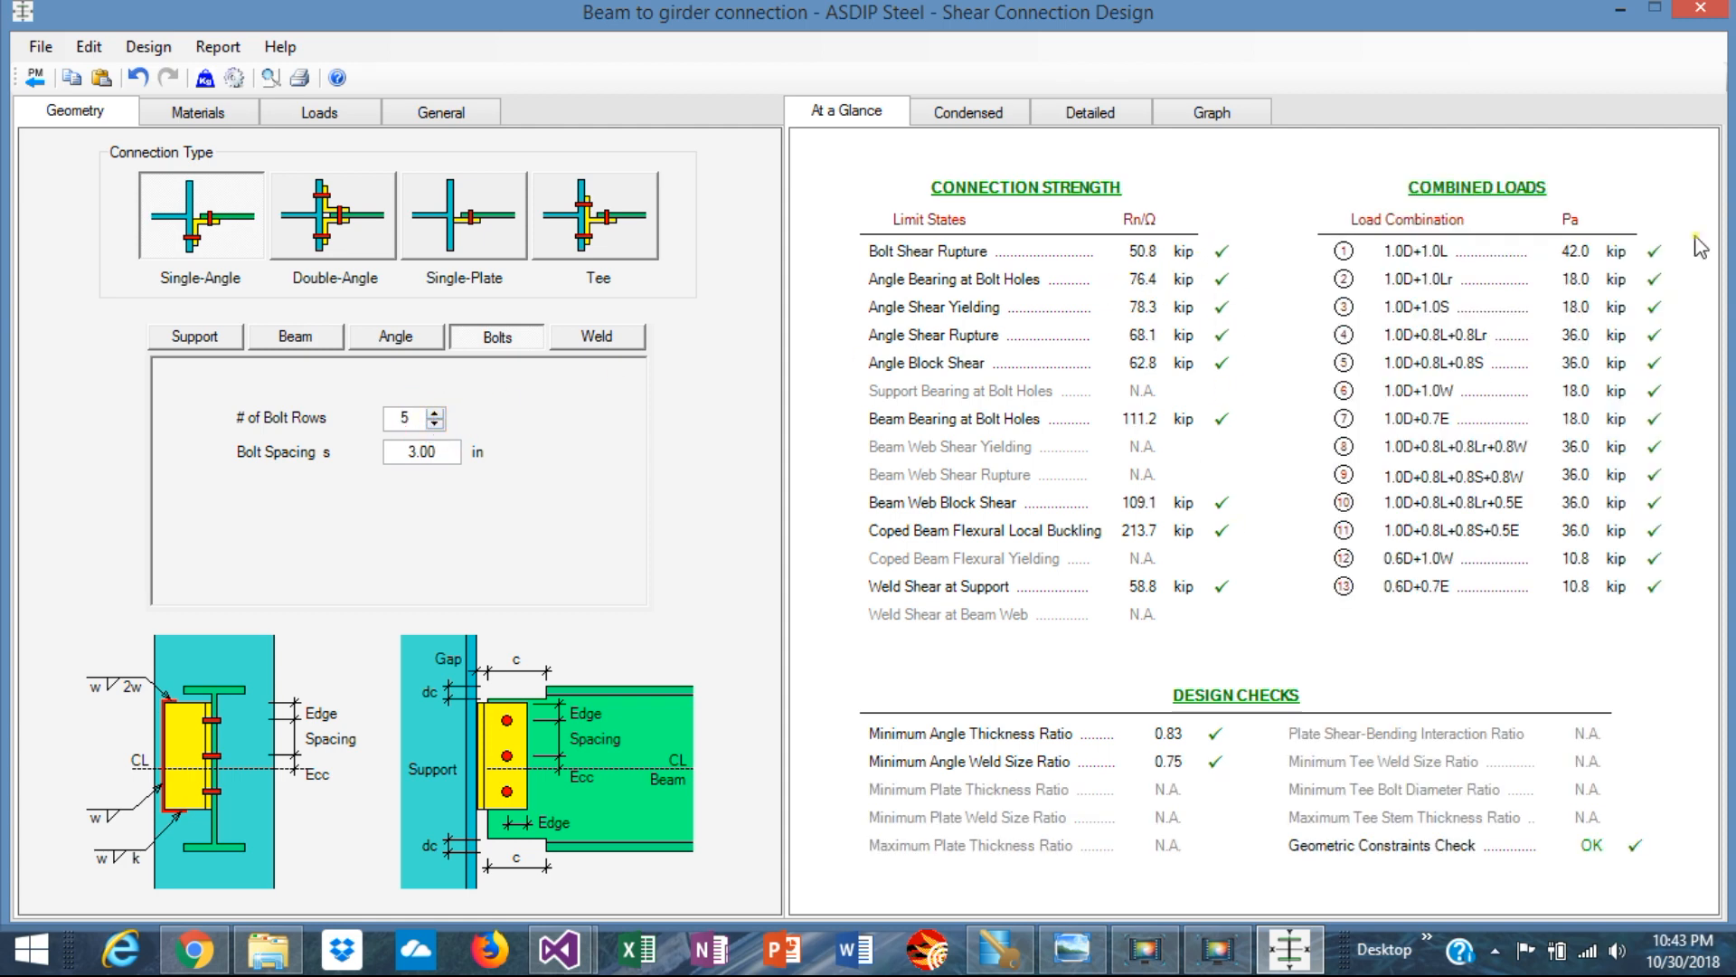
pyautogui.click(1212, 112)
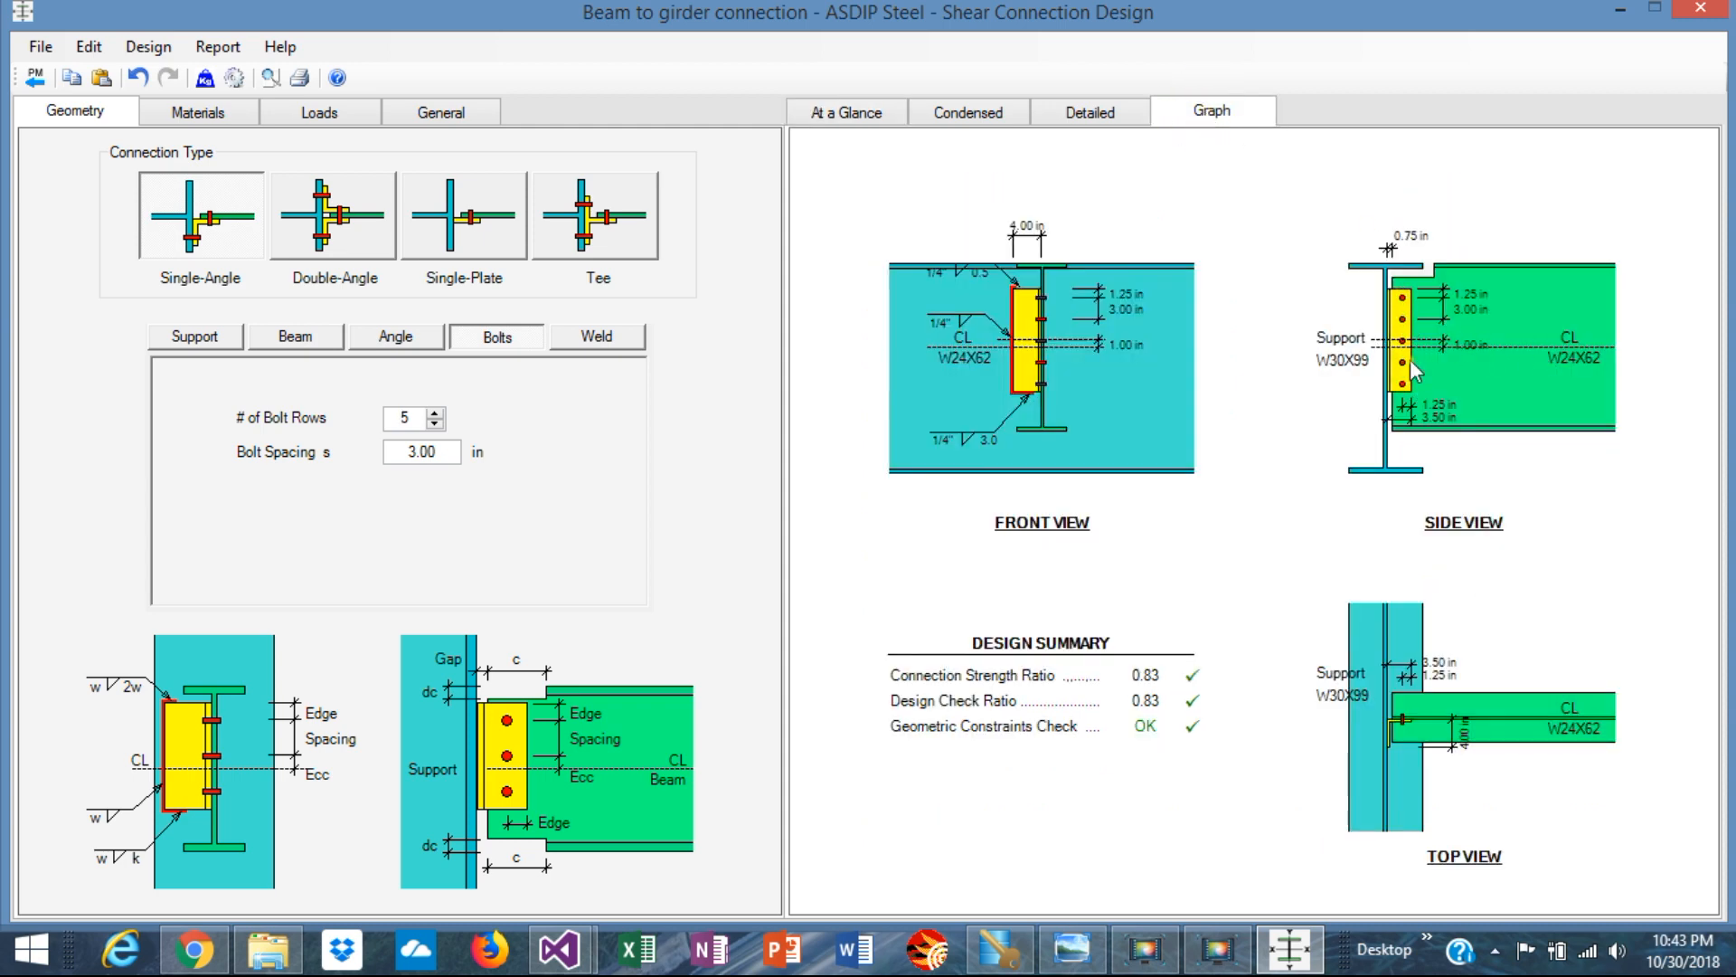
# - Set the angle's eccentricity to the beam centerline to 0 in and its leg on the beam to 4 in
pyautogui.click(405, 341)
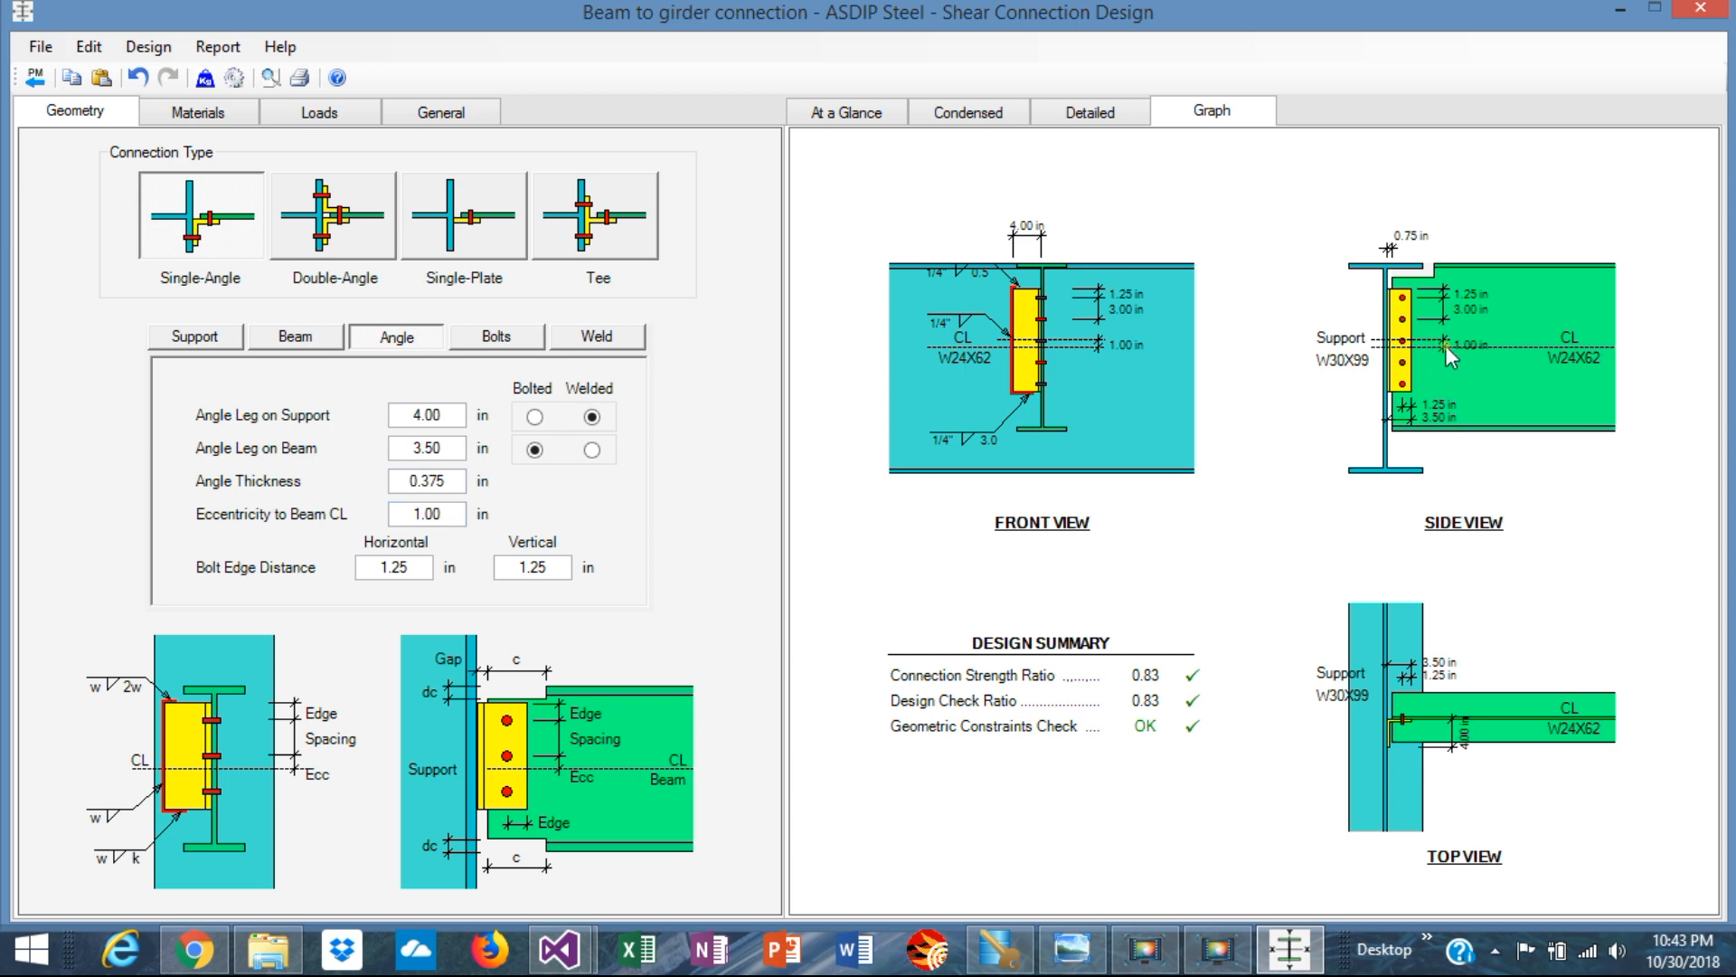
pyautogui.doubleClick(447, 512)
pyautogui.write('0')
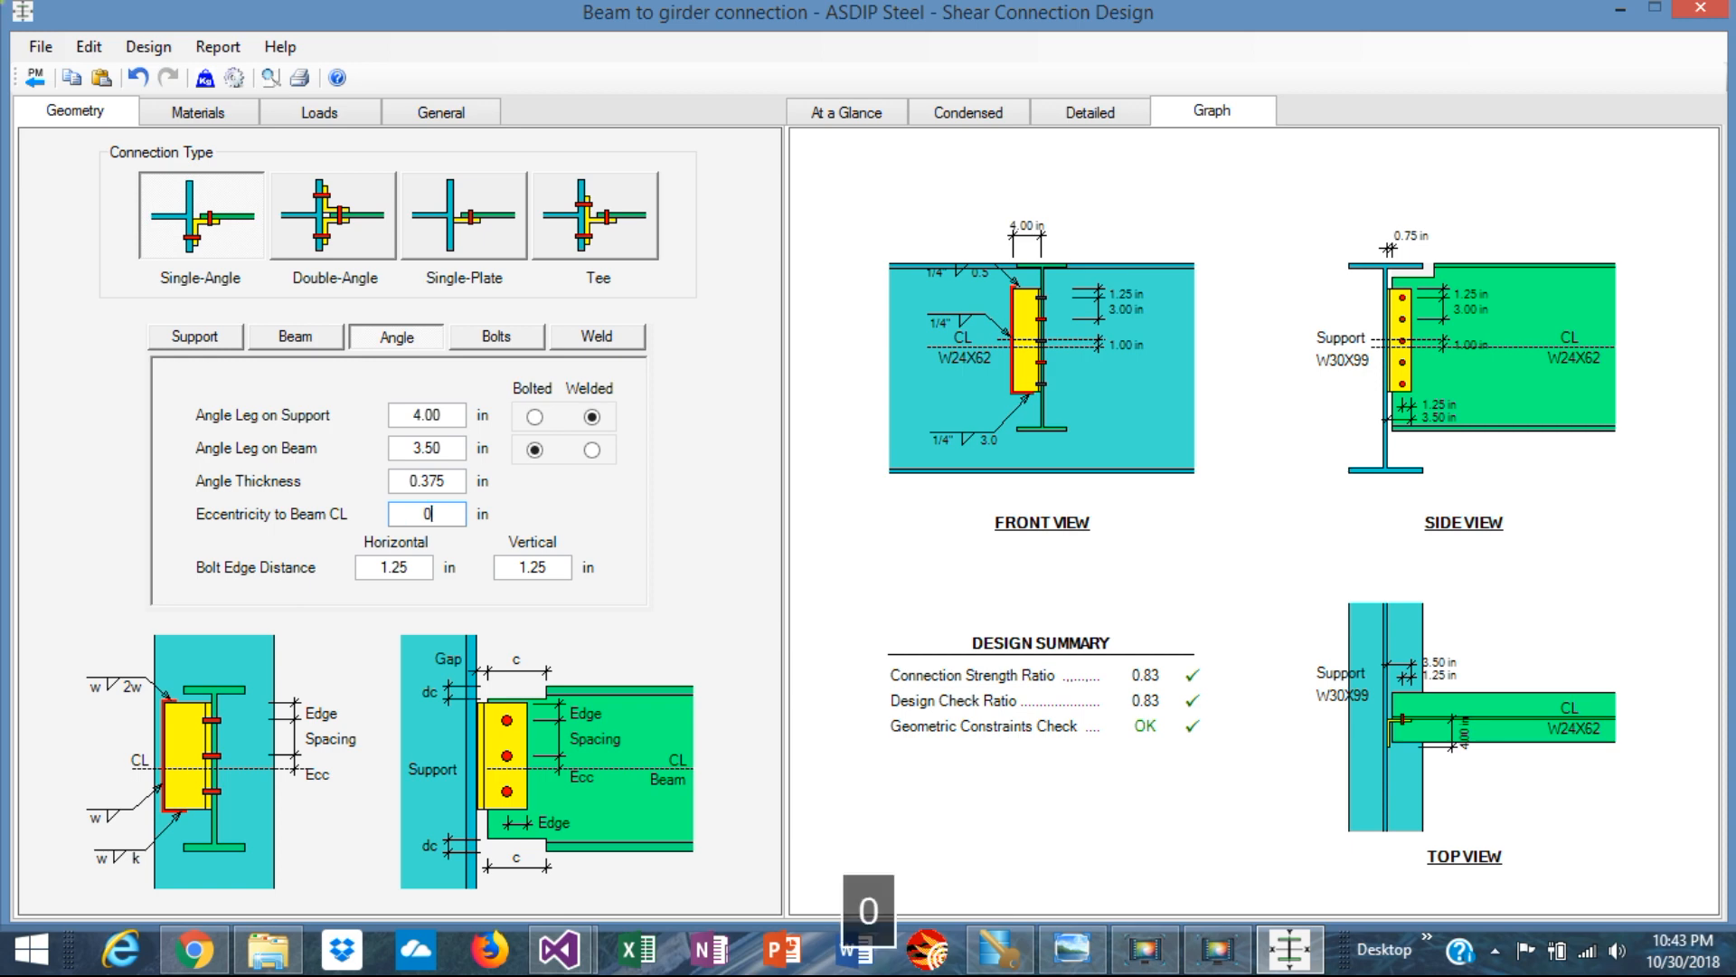
pyautogui.press('Return')
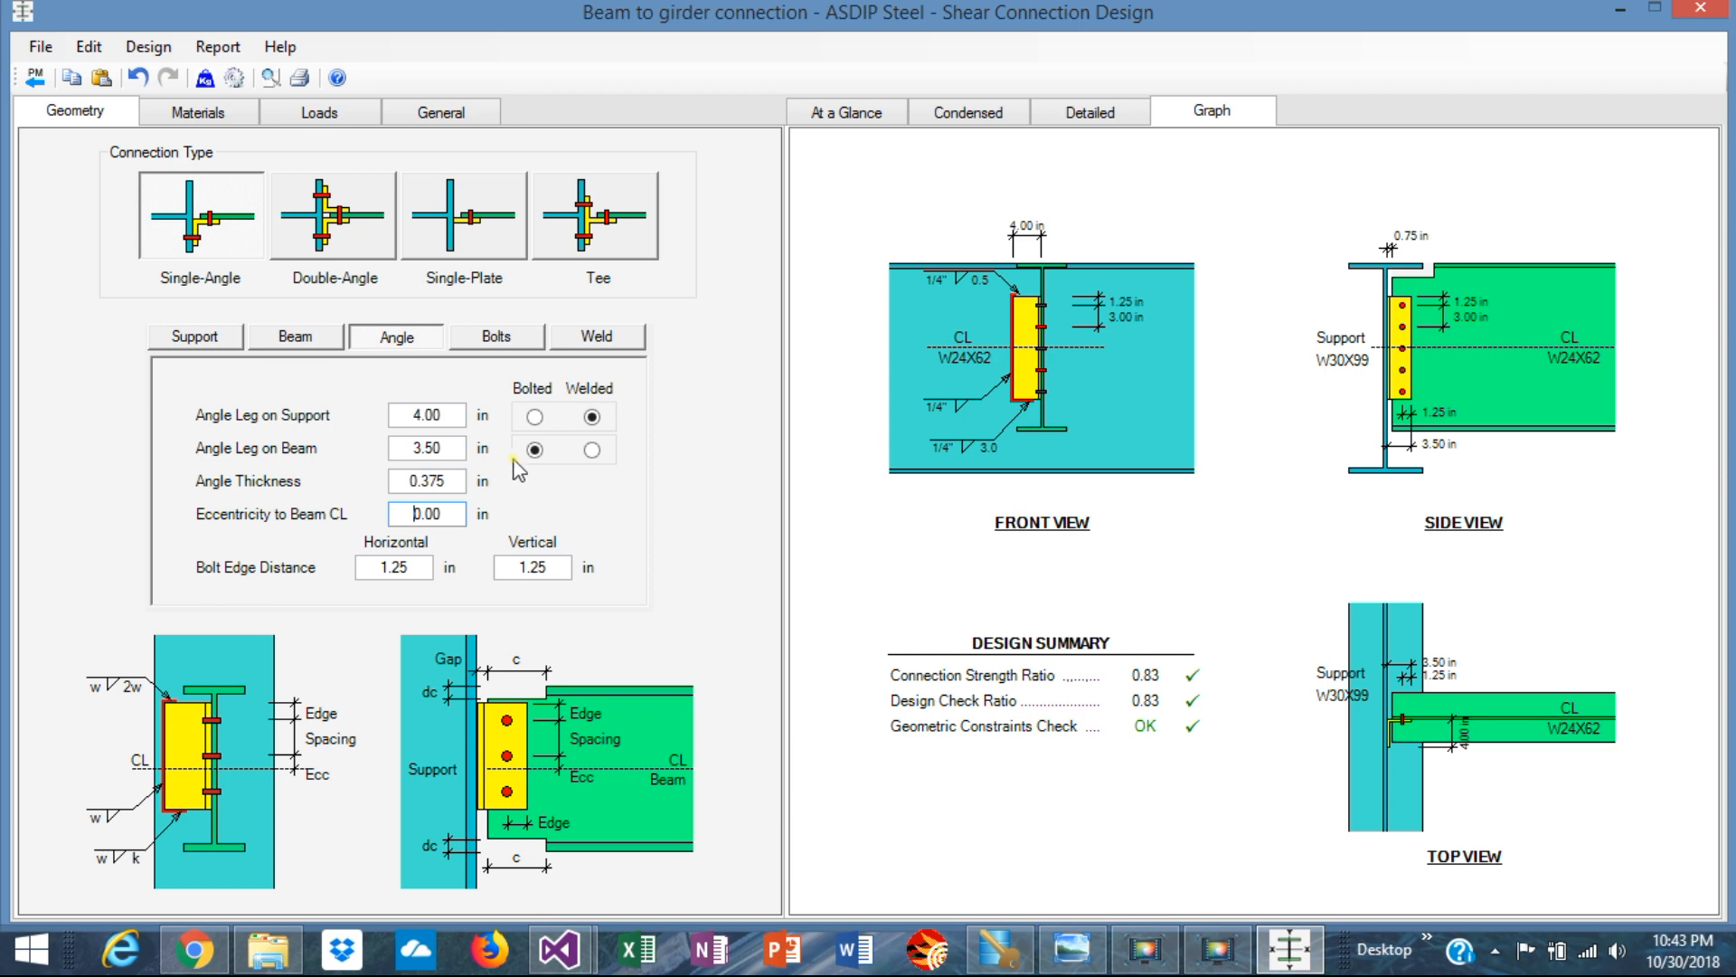
pyautogui.click(449, 450)
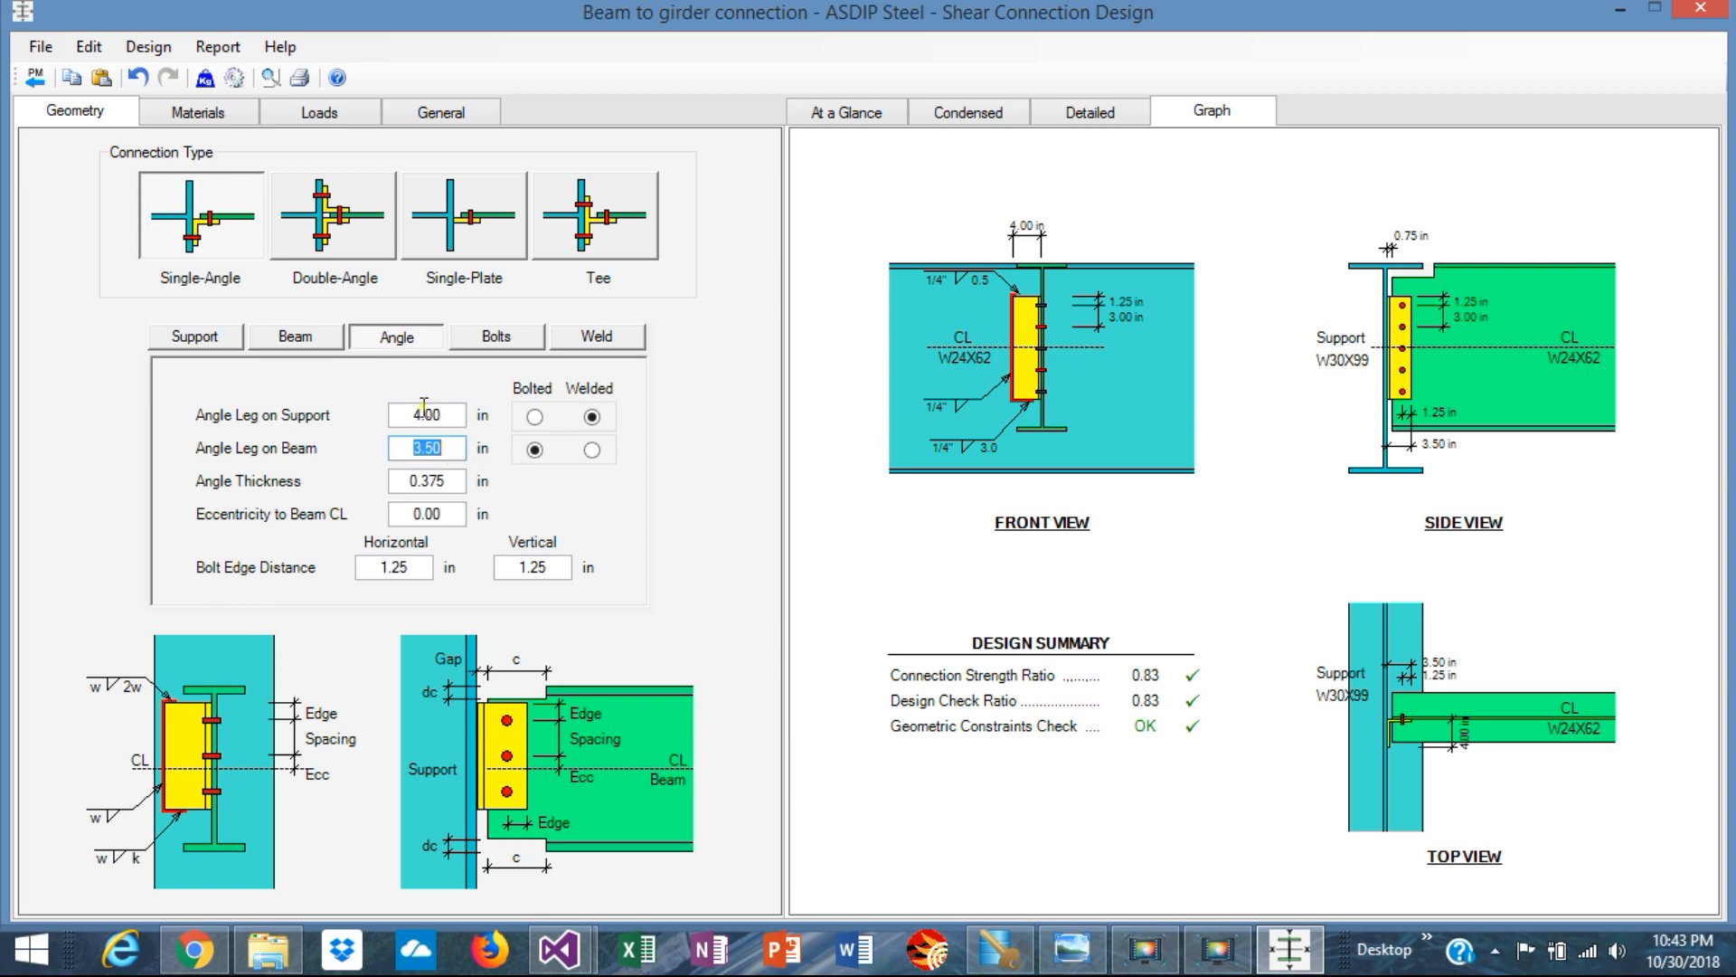
pyautogui.write('4')
pyautogui.press('Return')
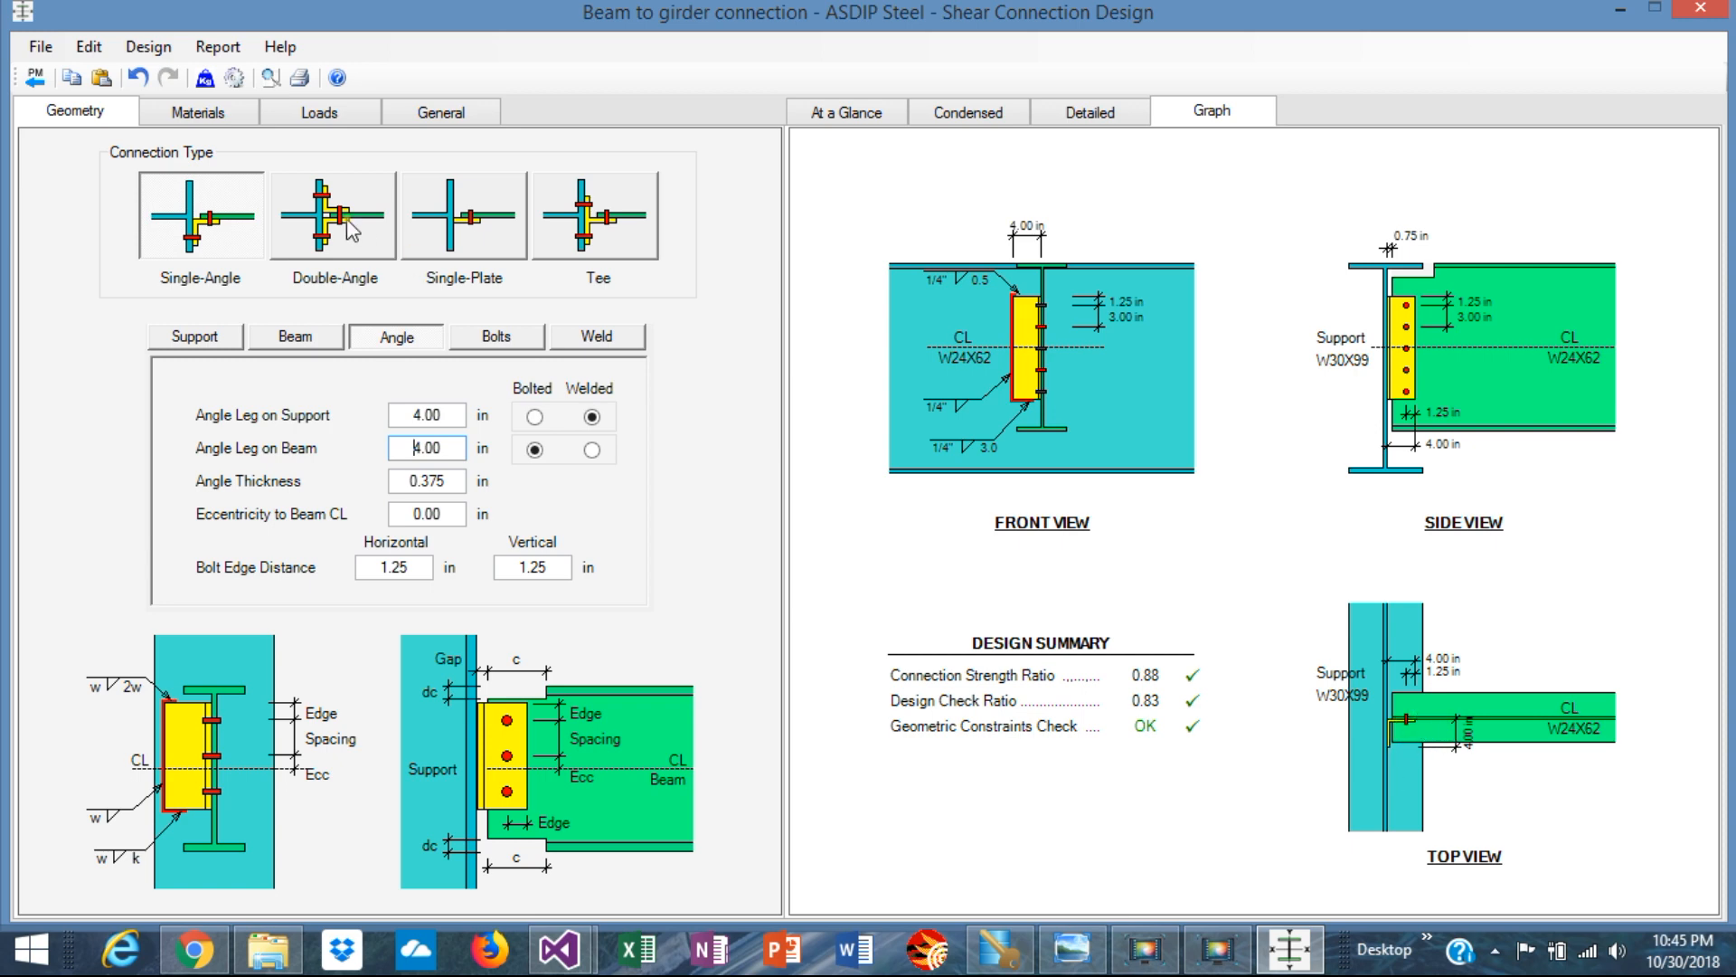
# - Review the material properties of the support, beam, angle, bolts and weld
pyautogui.click(203, 114)
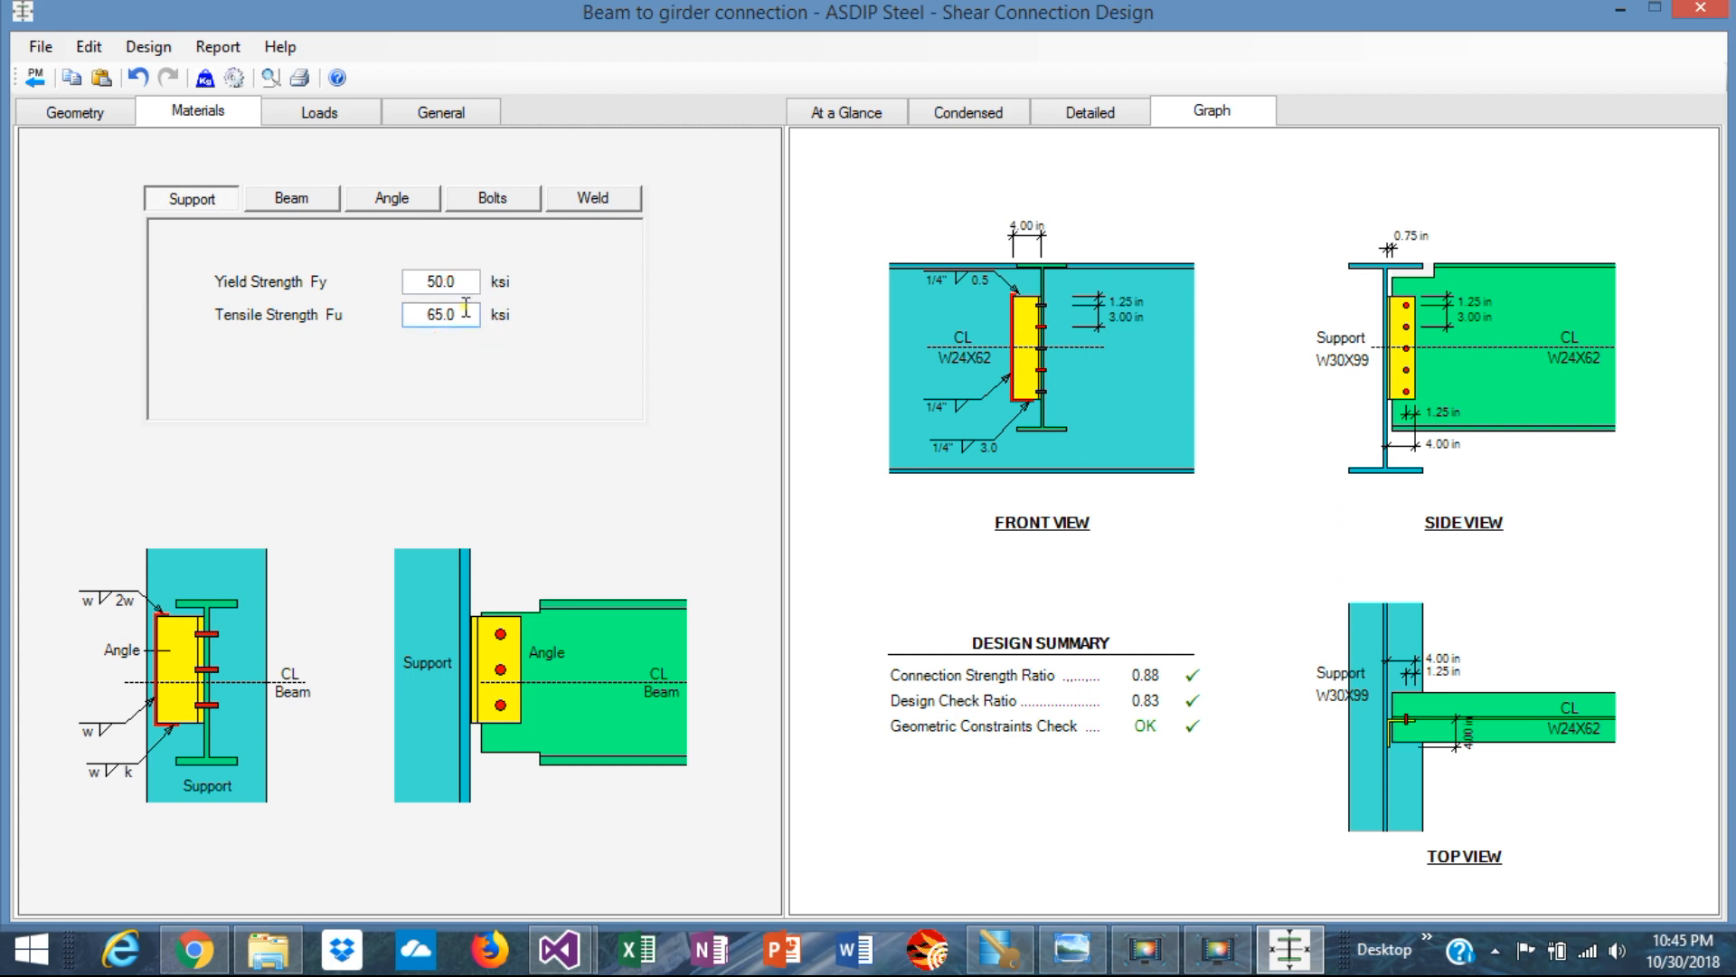
pyautogui.click(305, 201)
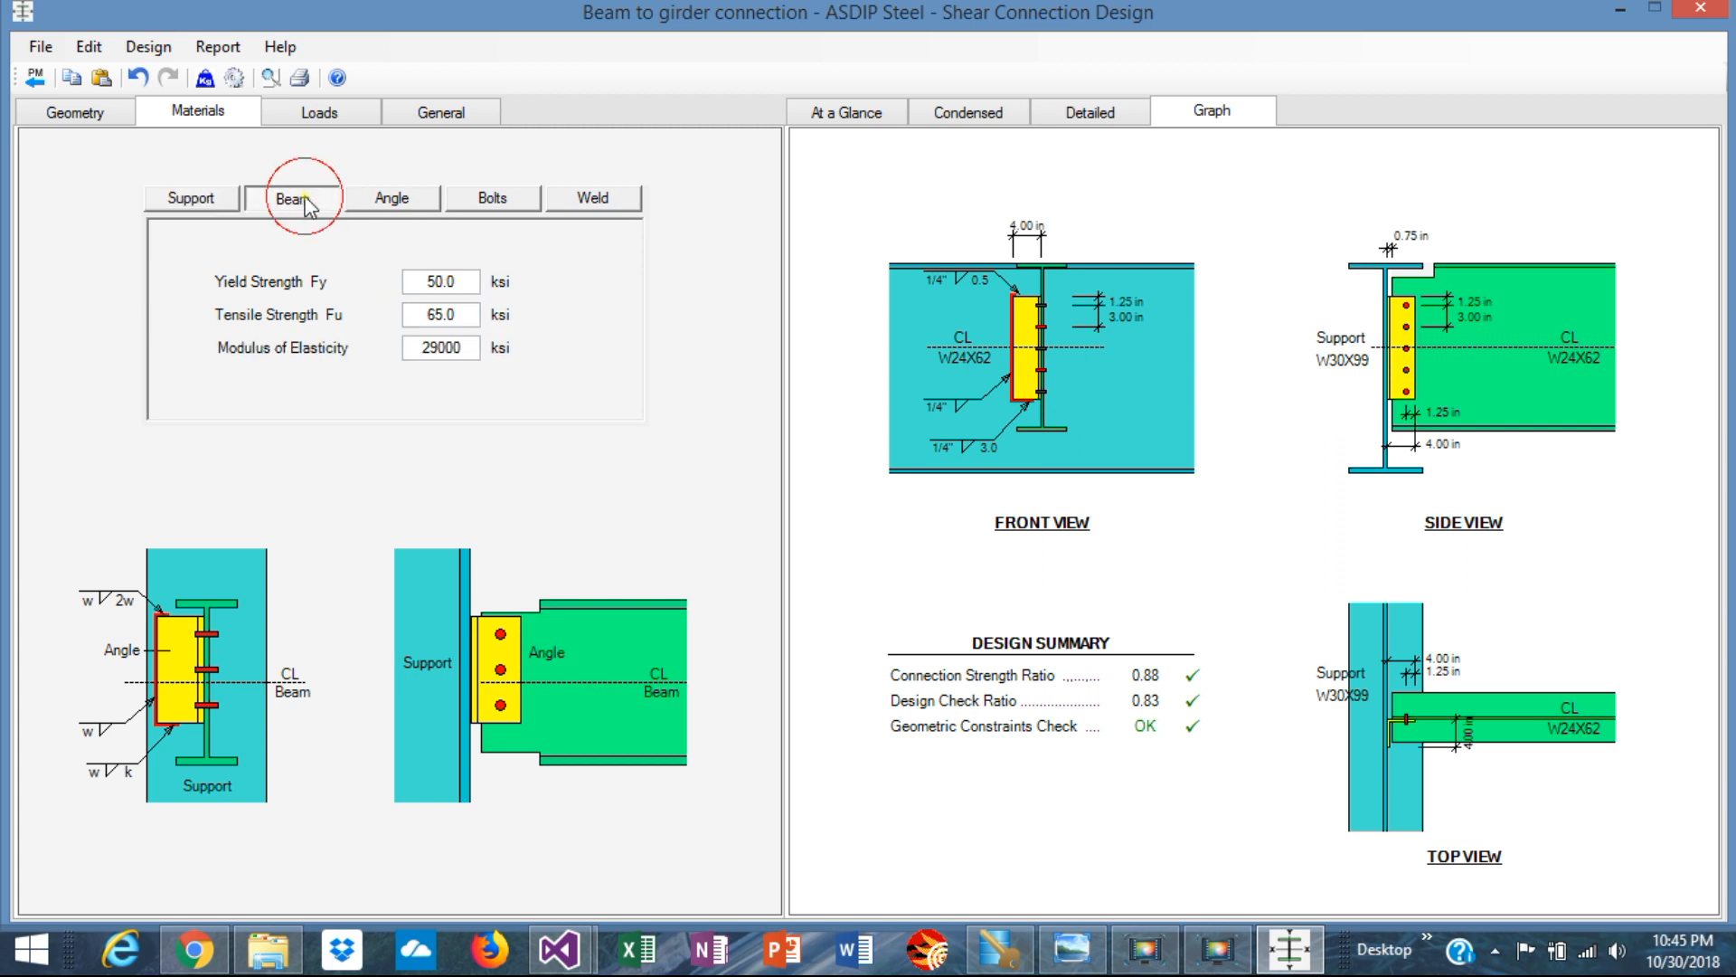
pyautogui.click(408, 197)
pyautogui.click(493, 197)
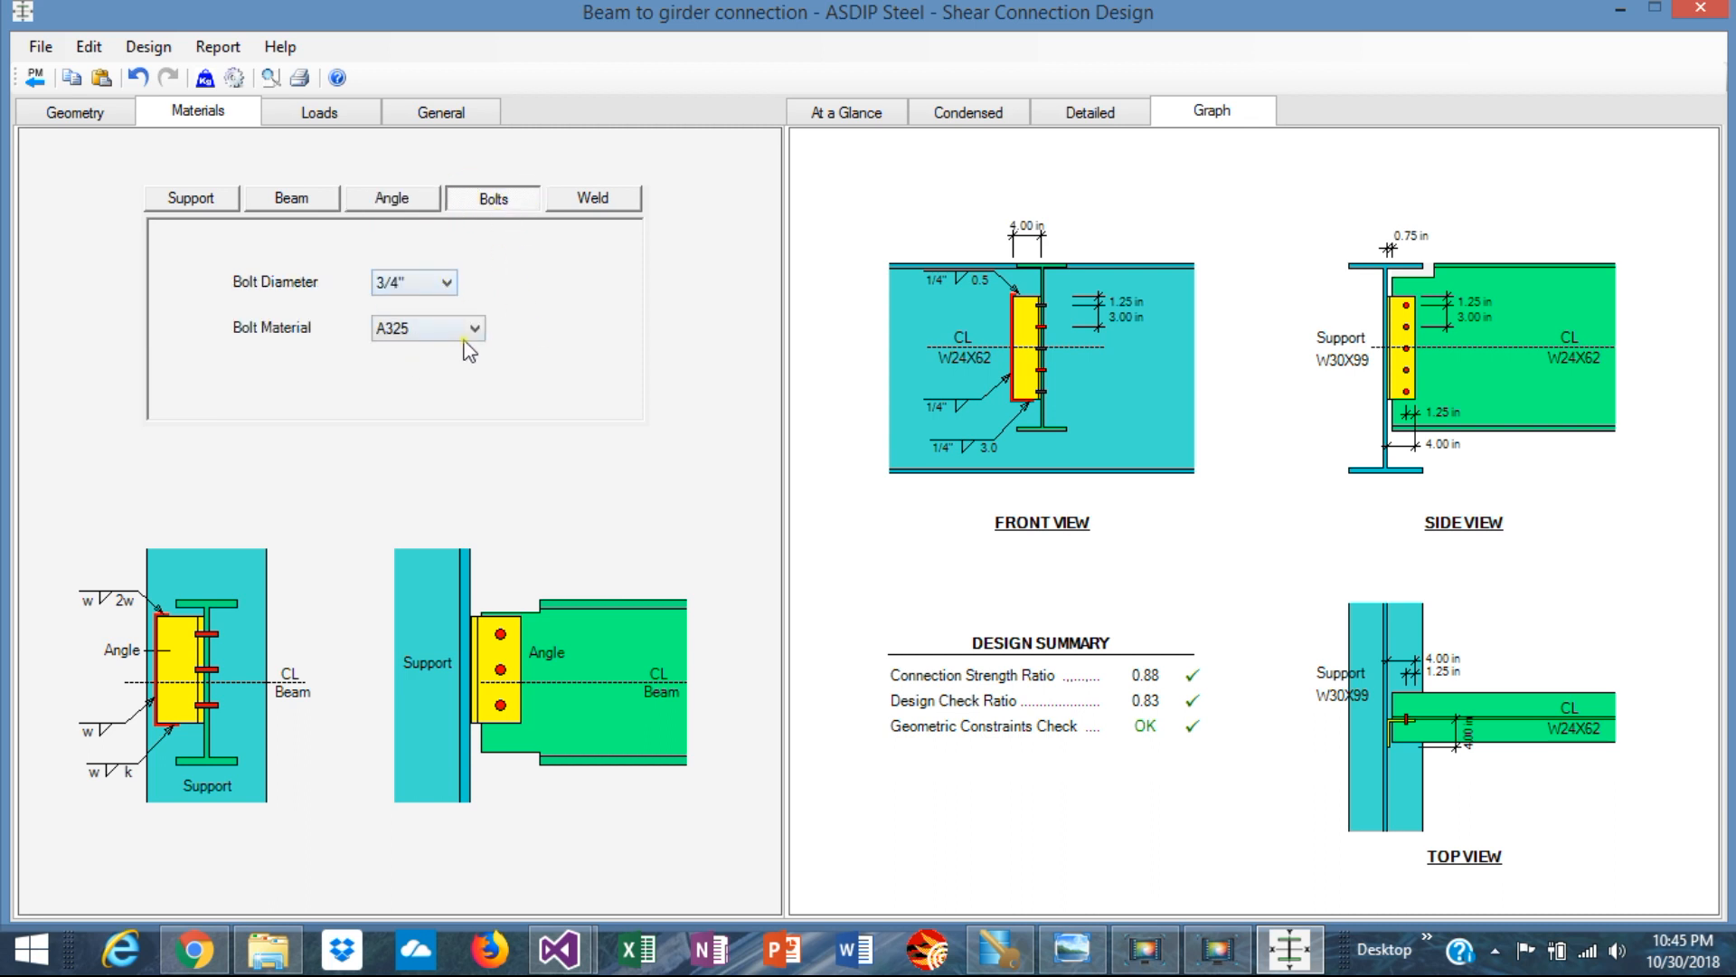
pyautogui.click(586, 201)
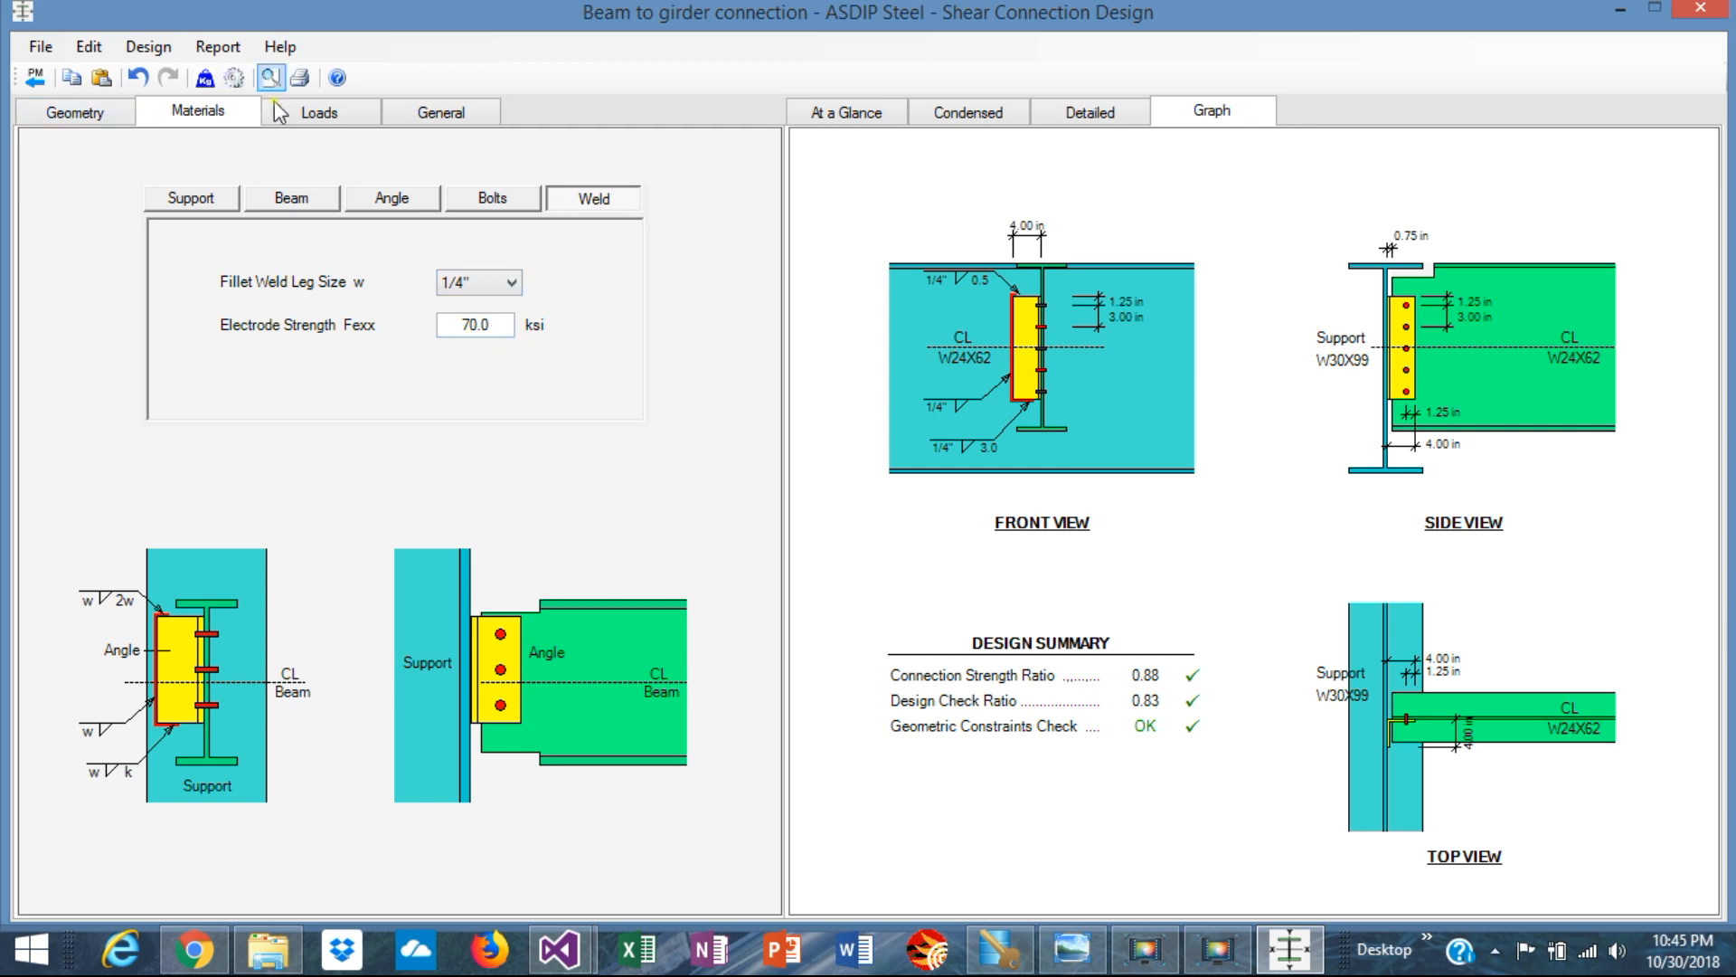
# - Check the vertical load inputs and the at-a-glance summary of limit-state strengths, combined loads and design checks
pyautogui.click(324, 115)
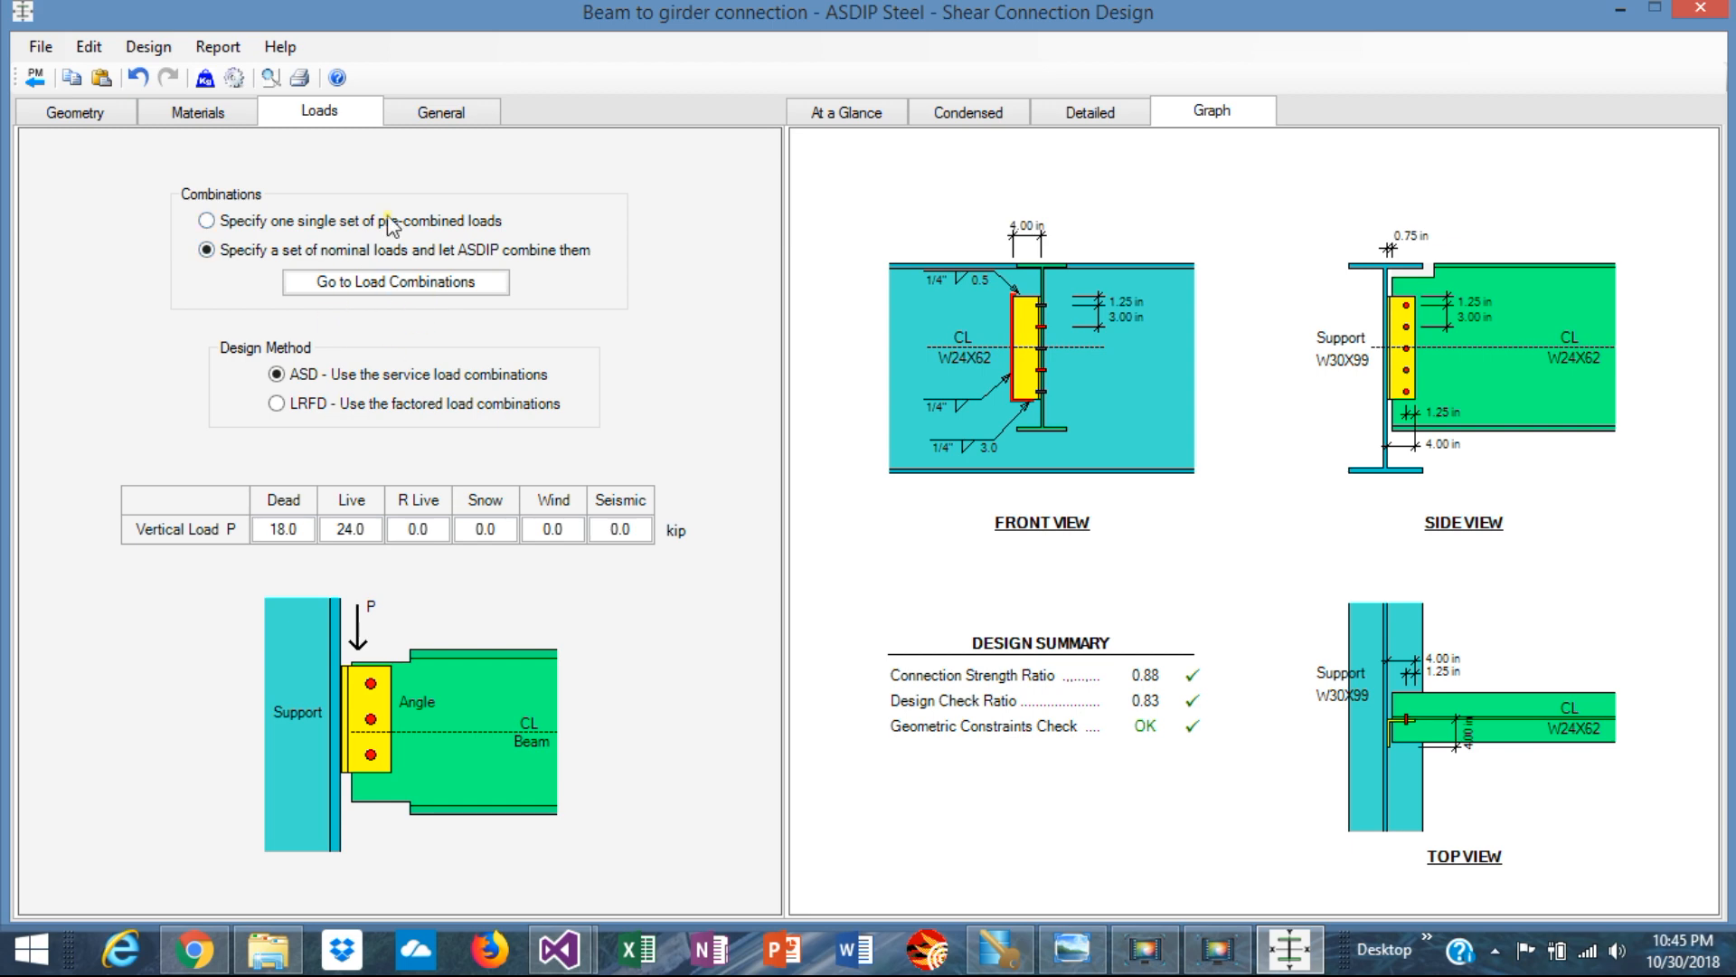
pyautogui.click(72, 117)
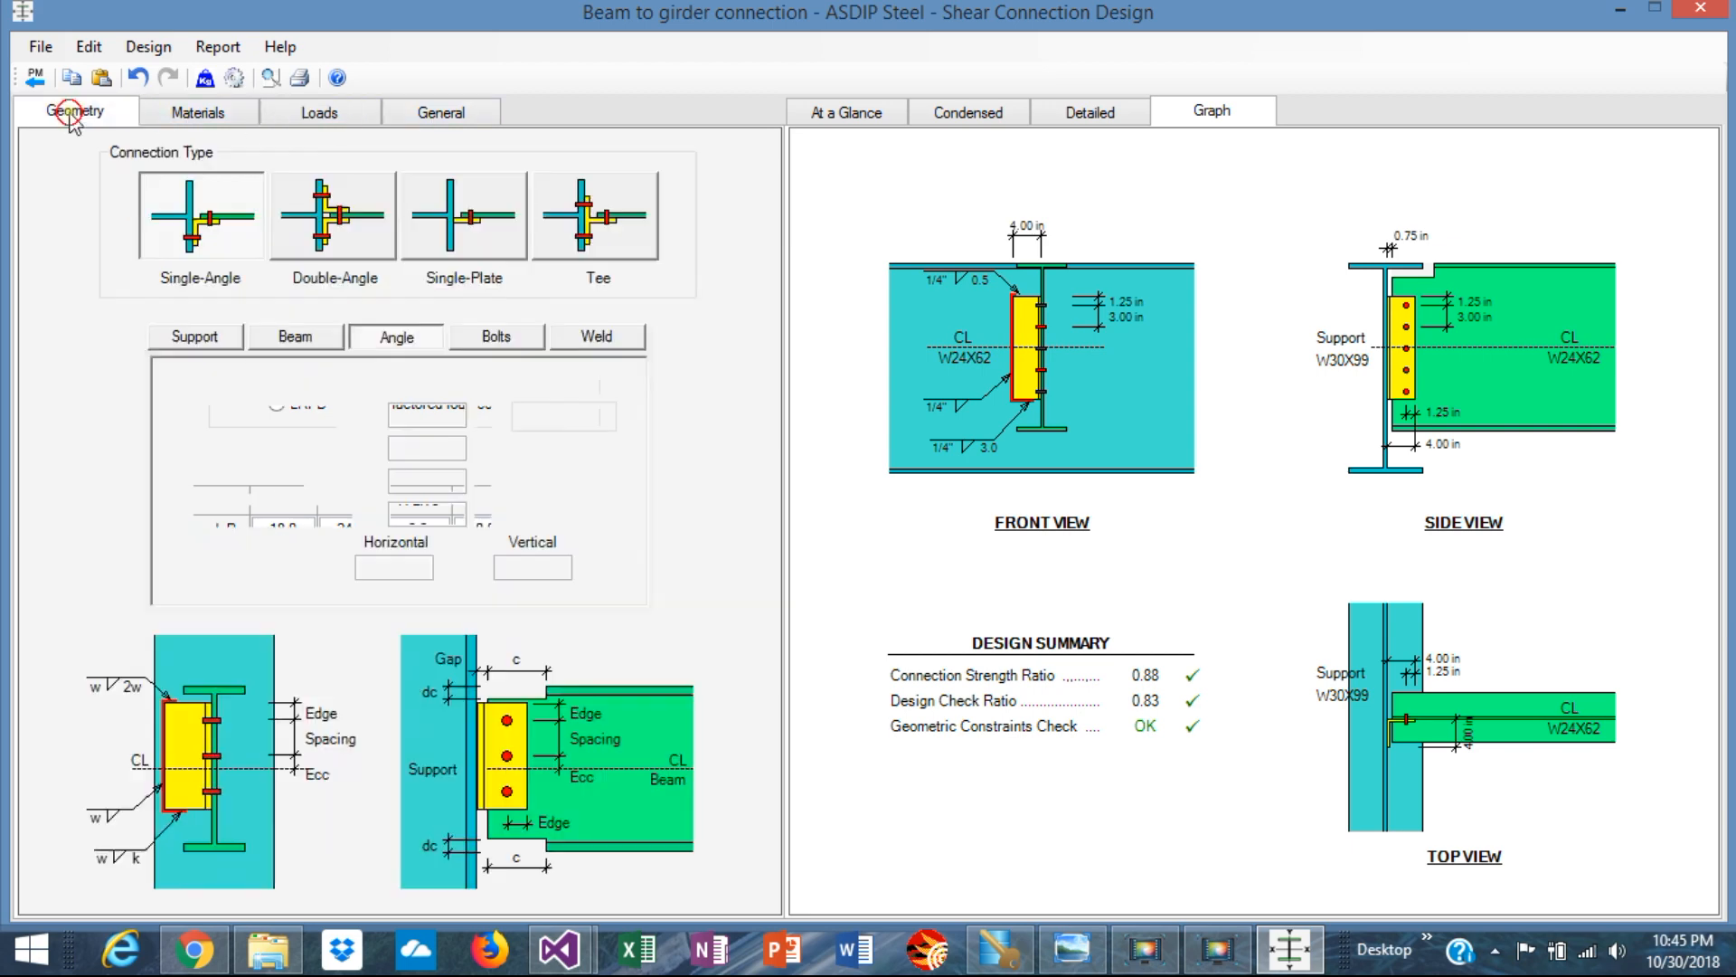
pyautogui.click(860, 115)
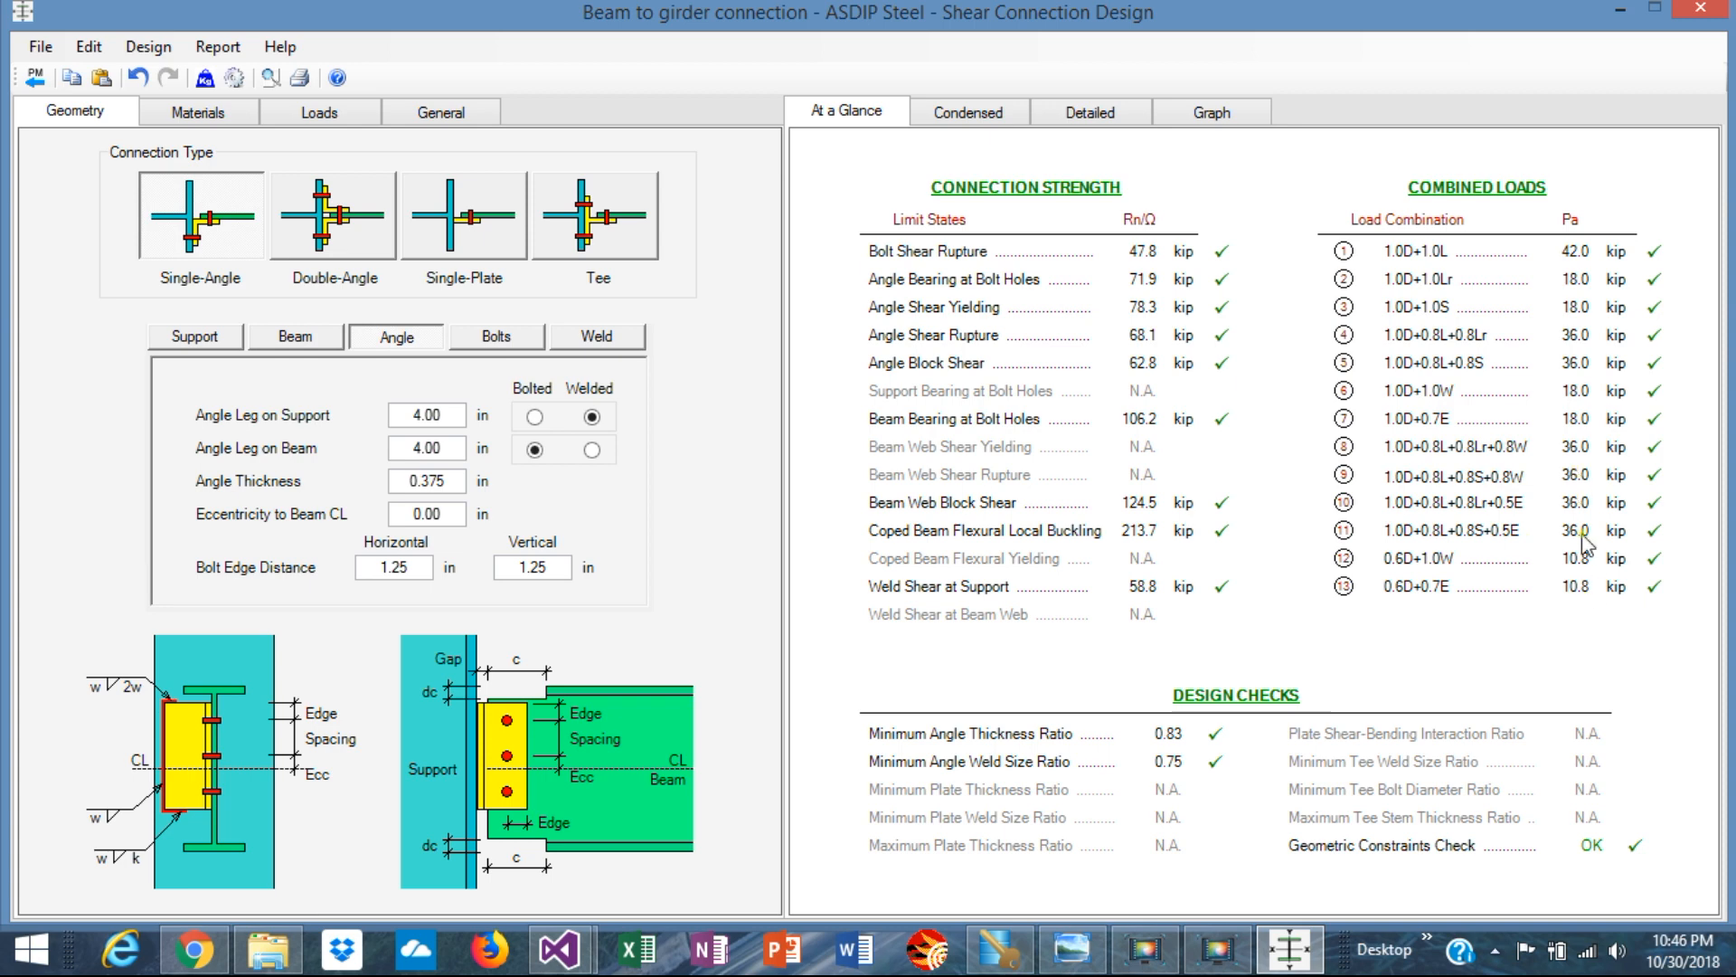
# - Examine the condensed results from geometry, materials and loads through connection strength, design checks and geometric constraints
pyautogui.click(984, 112)
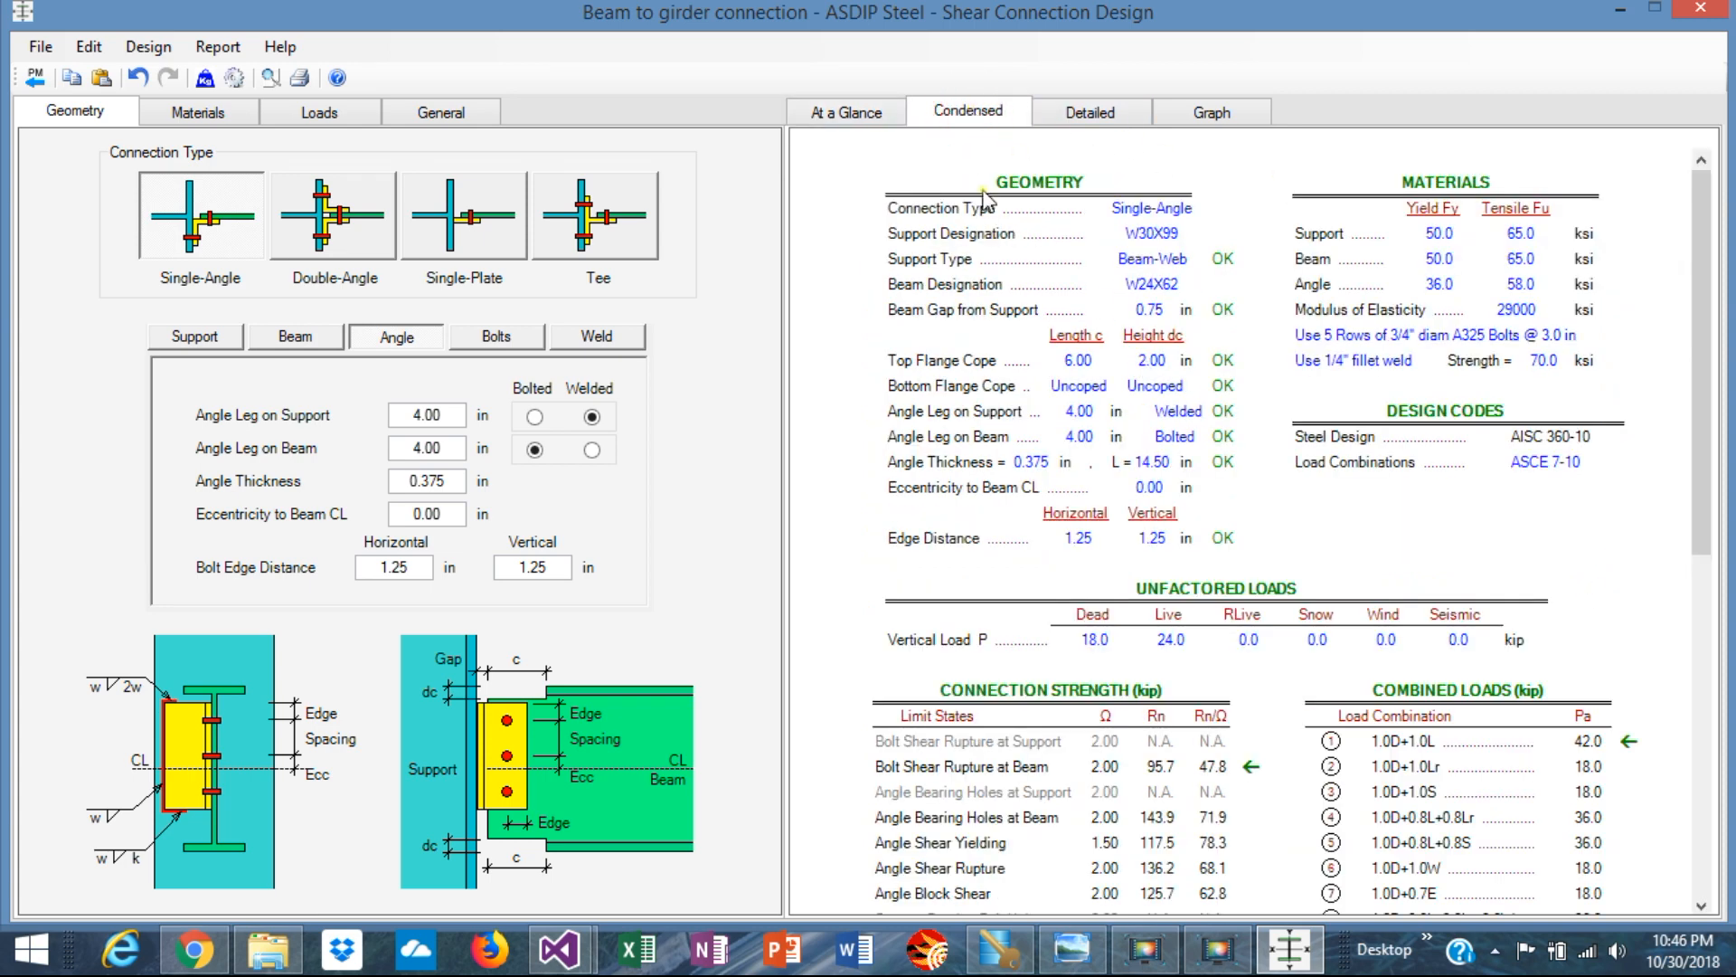
pyautogui.scroll(-8, 1162, 565)
pyautogui.scroll(2, 1266, 583)
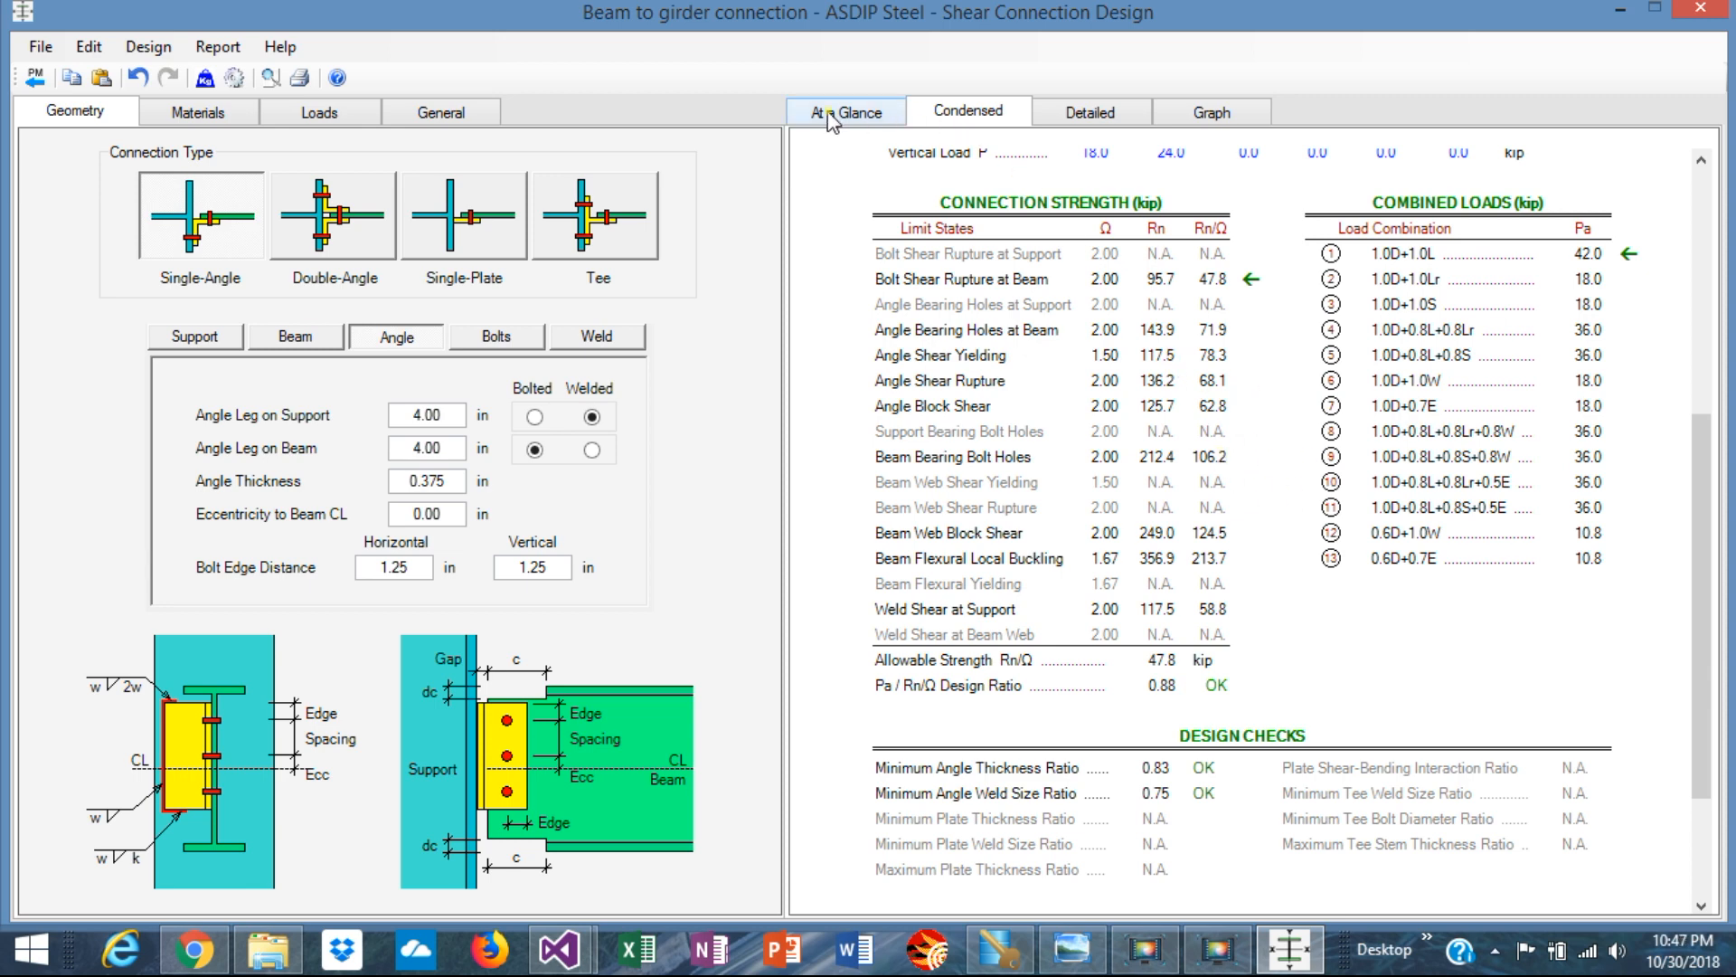
pyautogui.scroll(6, 1185, 351)
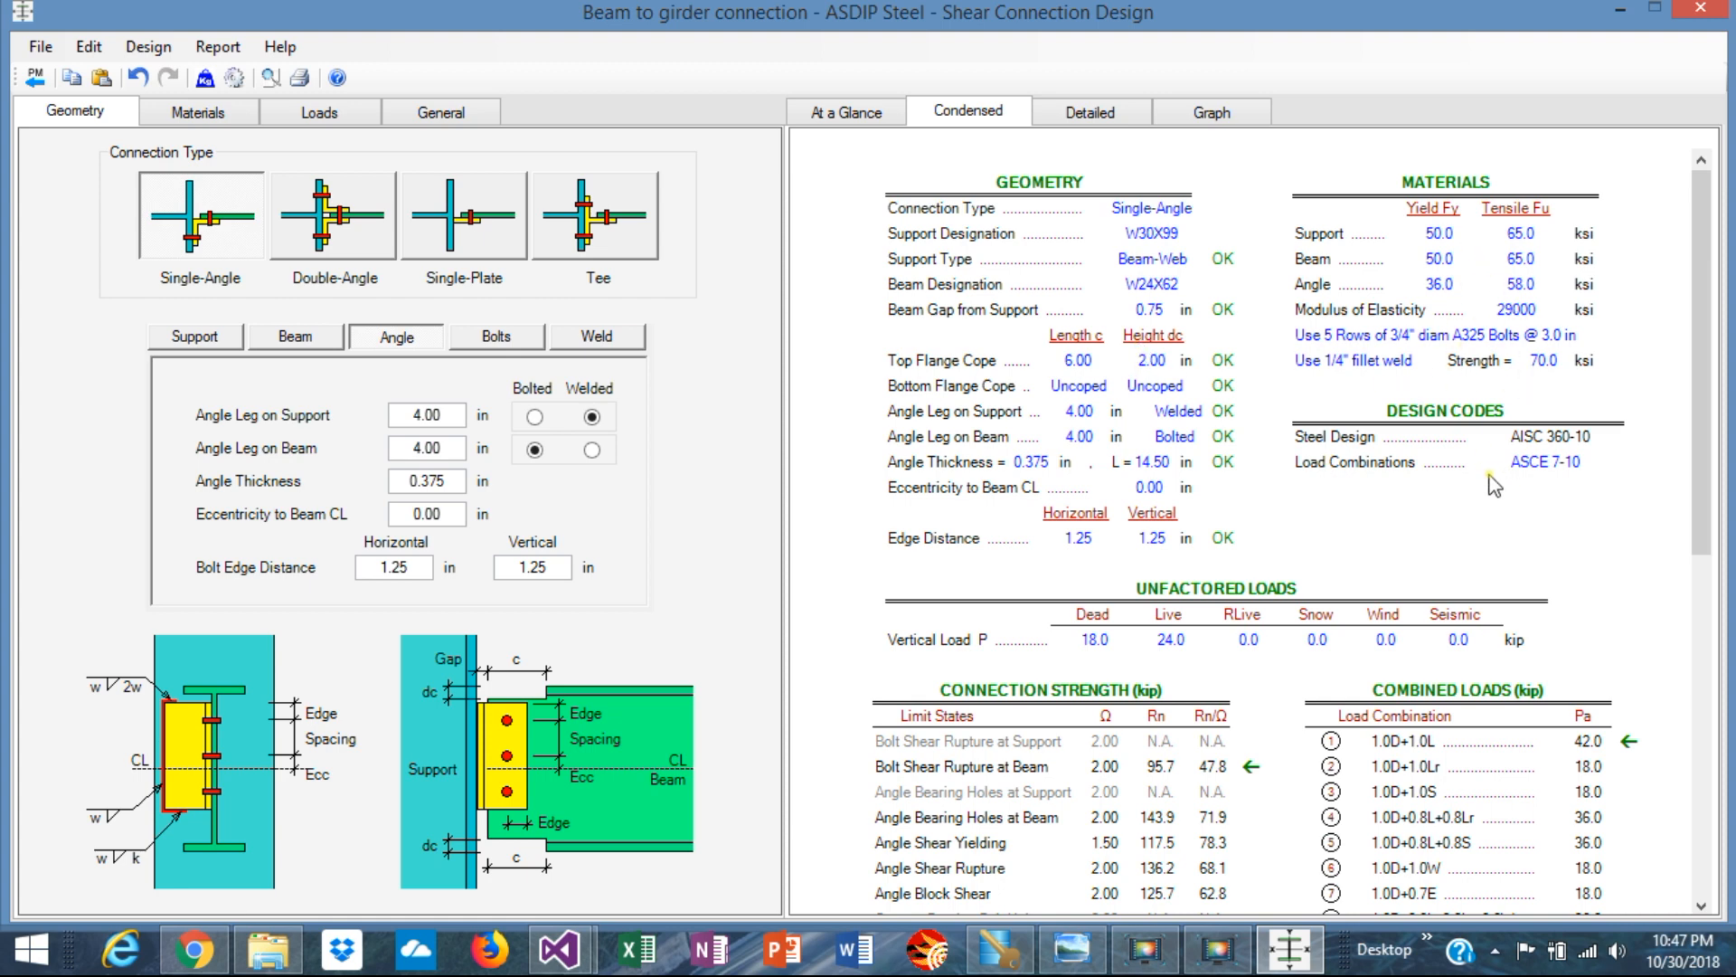
pyautogui.scroll(-3, 1364, 500)
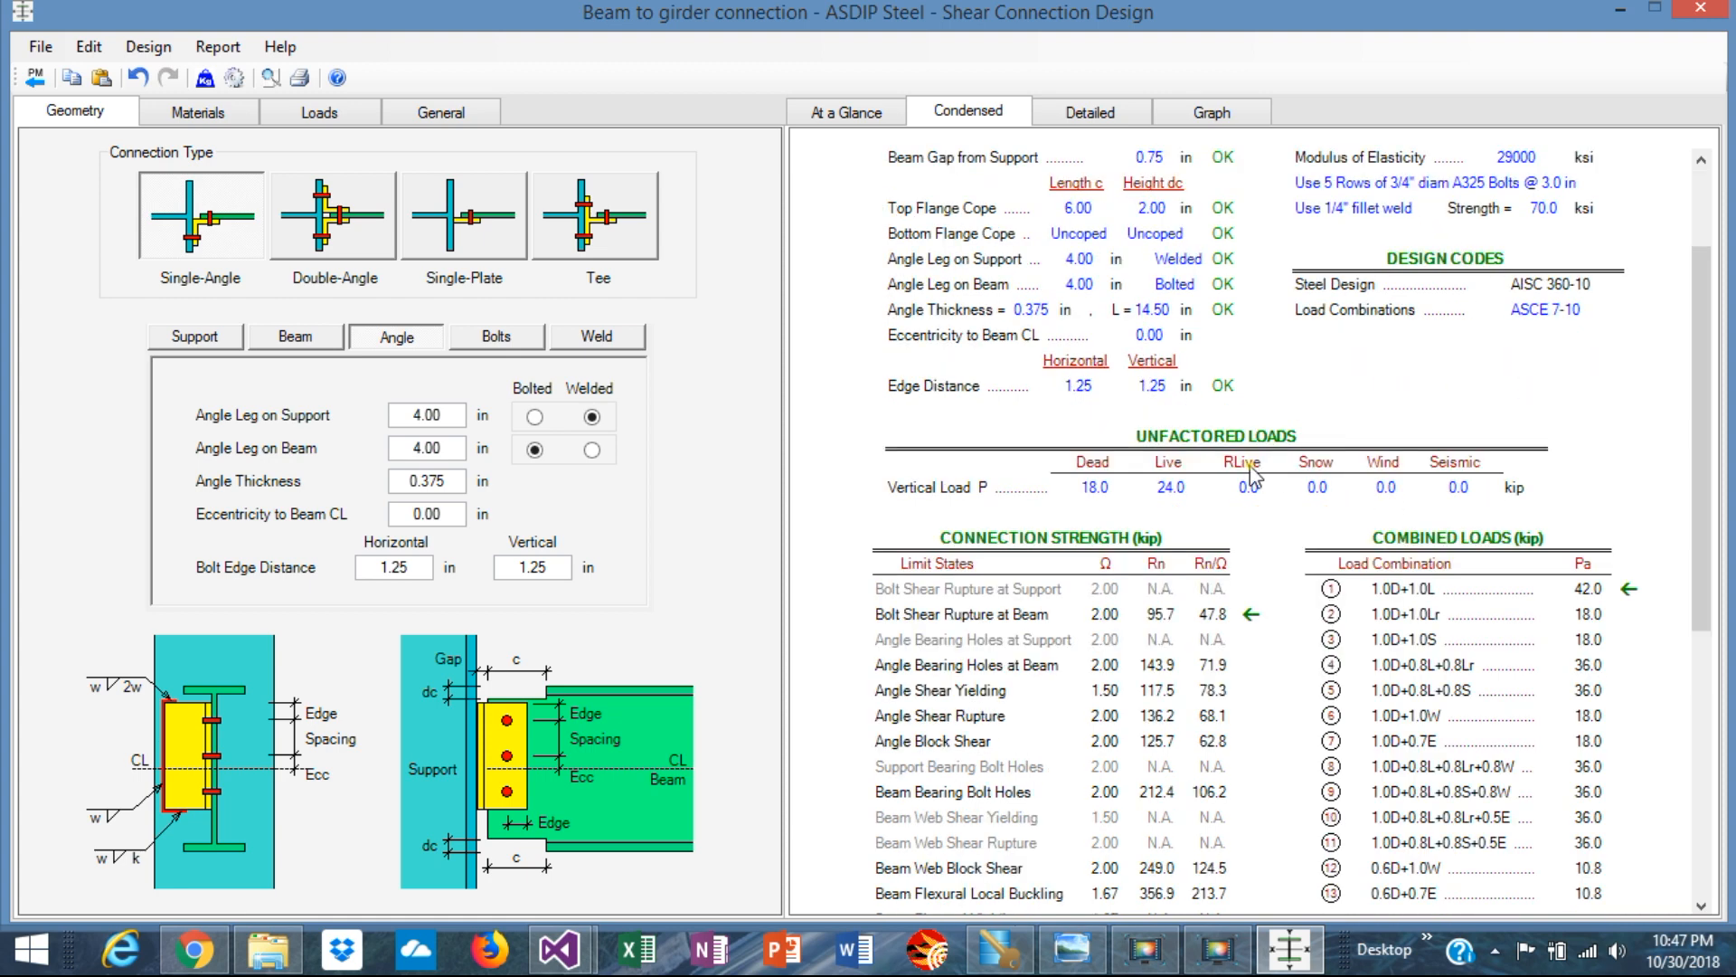
pyautogui.scroll(-3, 1307, 624)
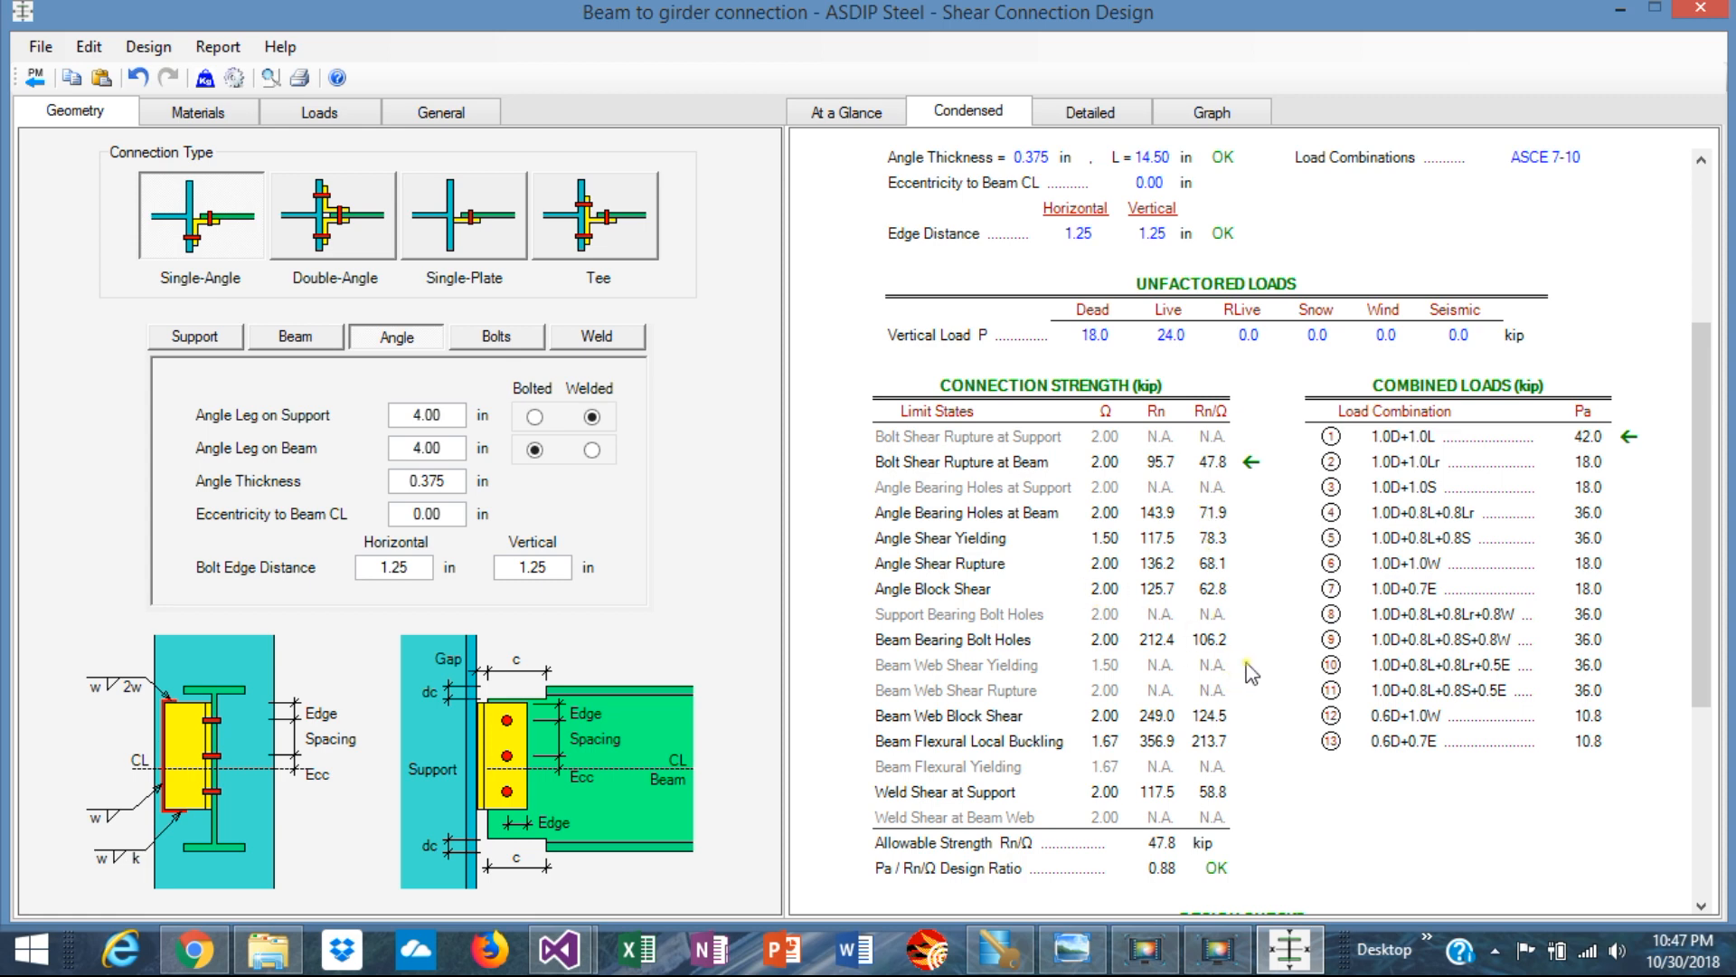
pyautogui.scroll(-5, 1251, 674)
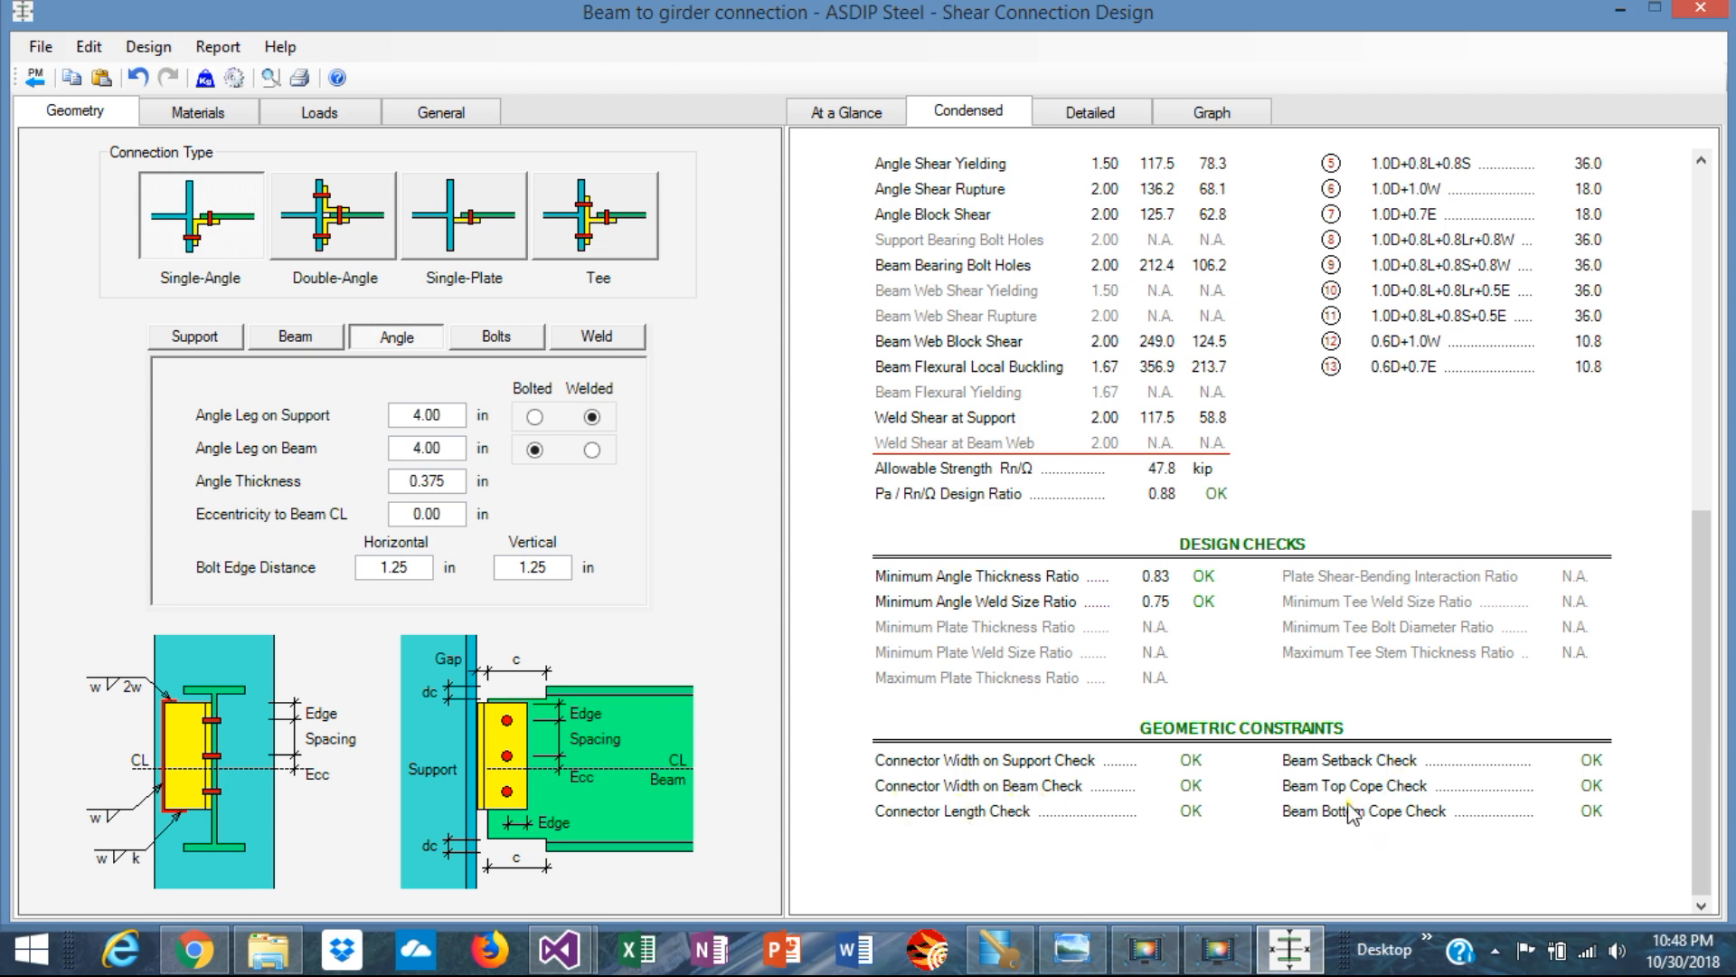
# - Read the detailed calculations for load combinations, each strength limit state, design checks and geometric constraints, including the AISC references
pyautogui.click(1093, 114)
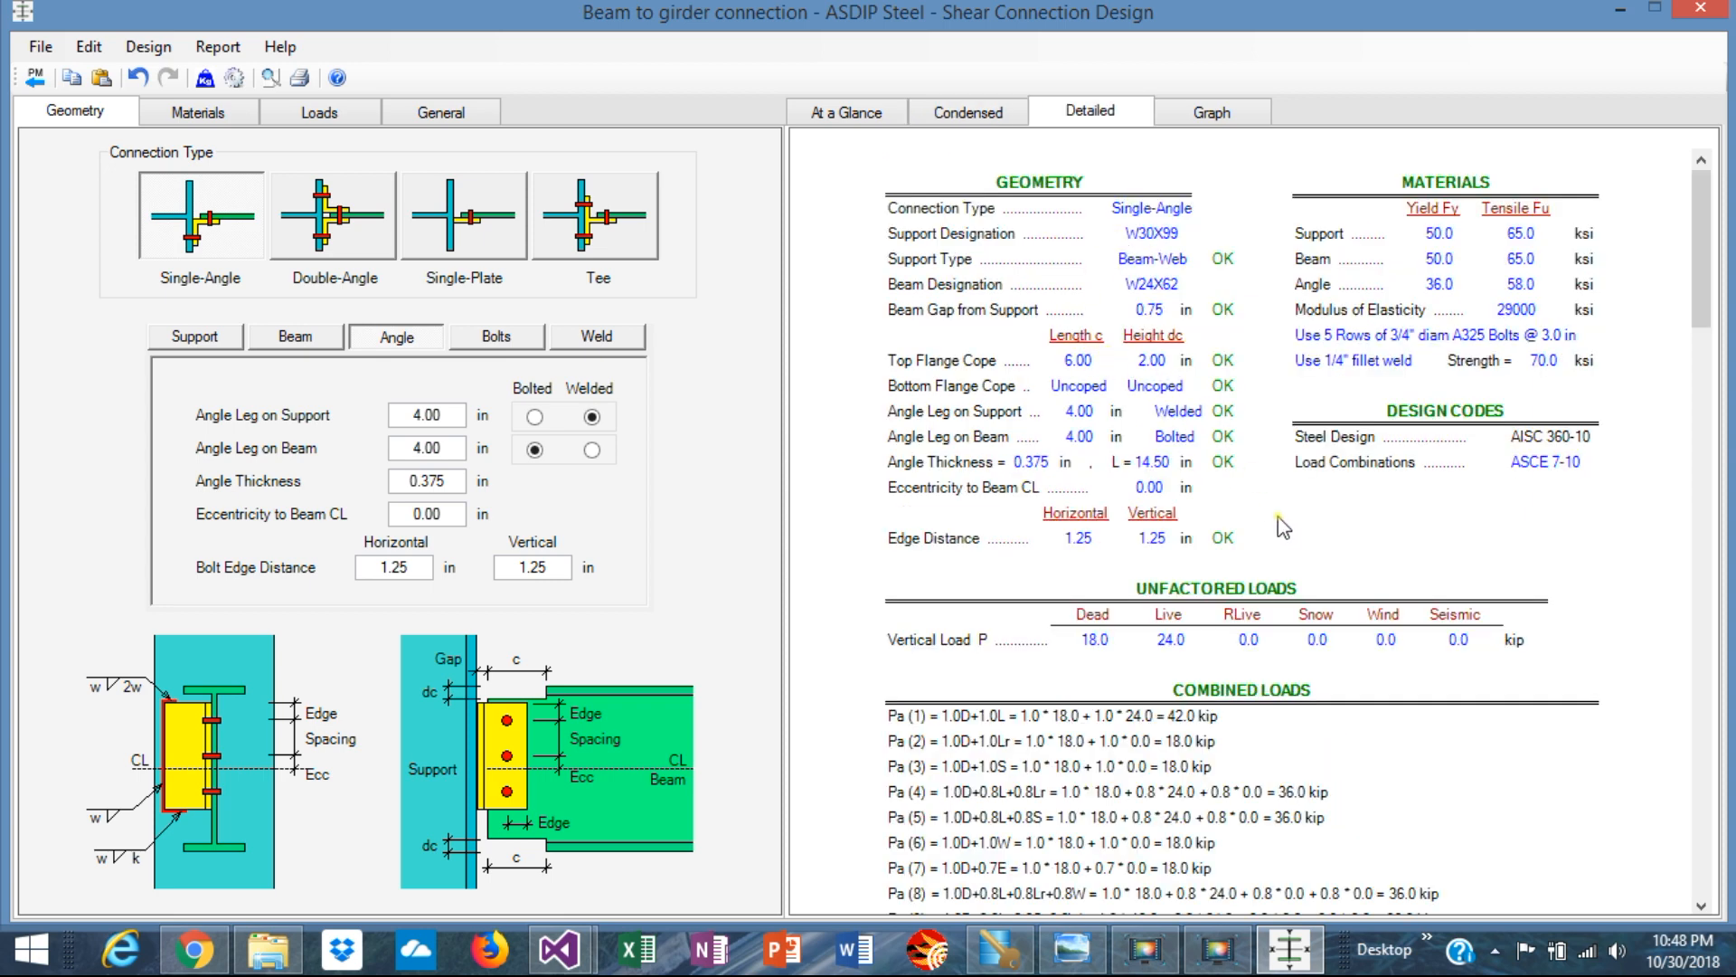
pyautogui.scroll(-2, 1292, 534)
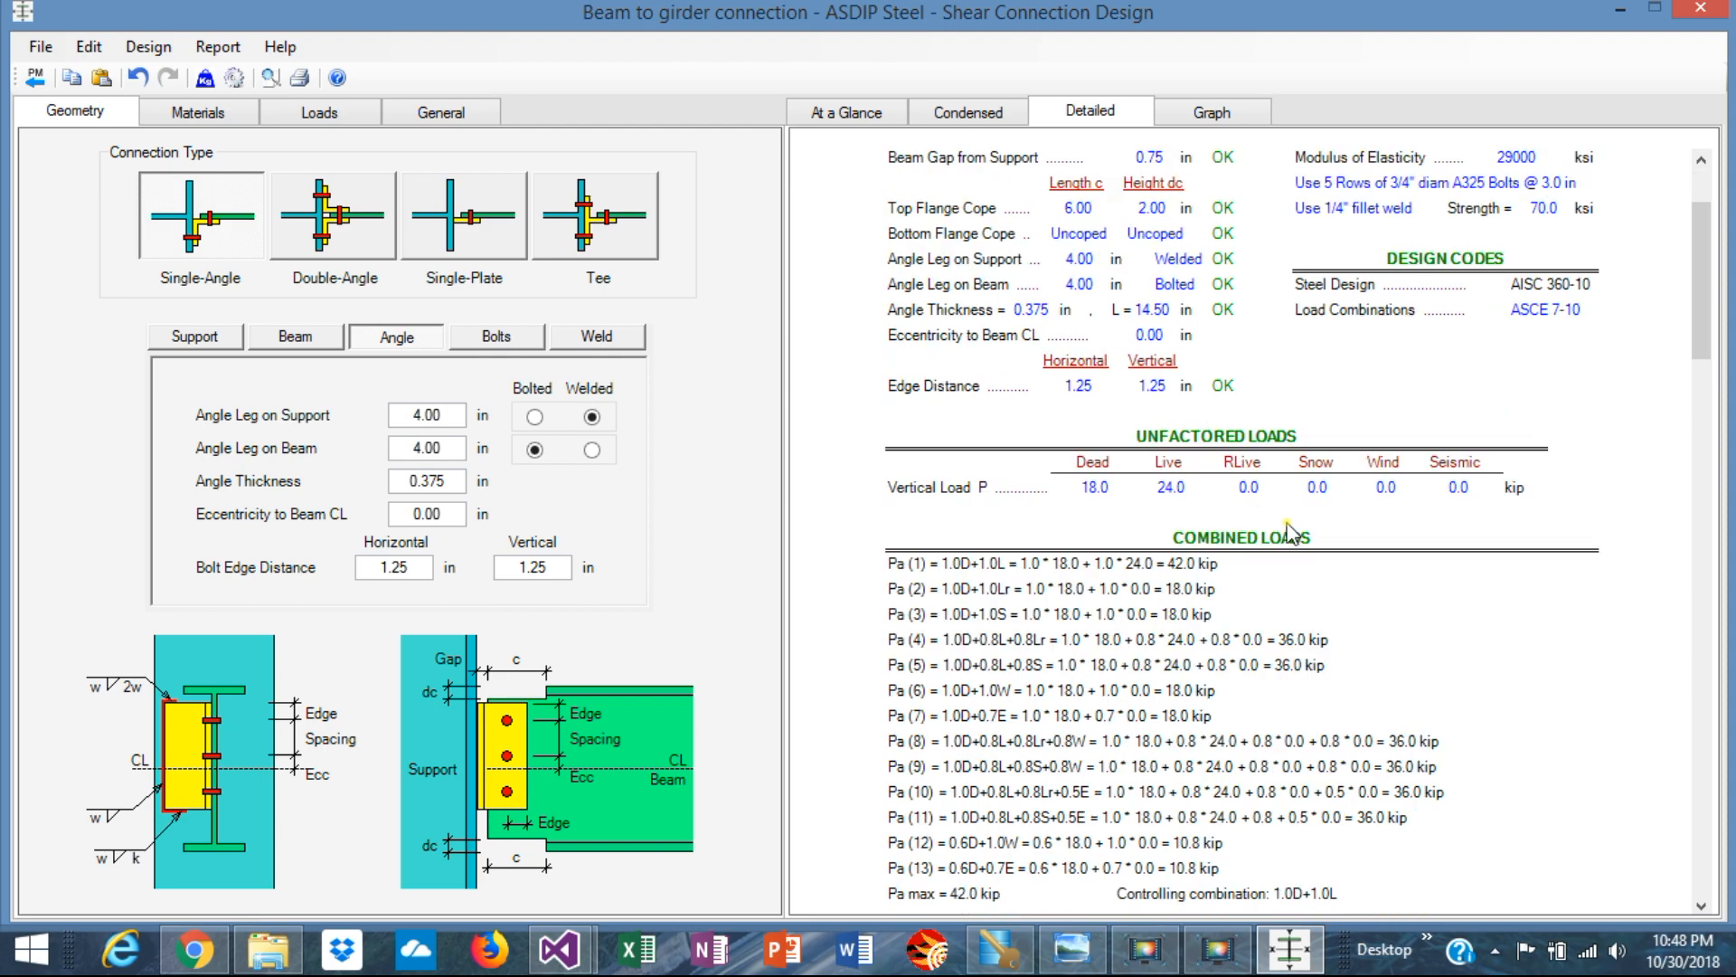
pyautogui.scroll(-4, 1292, 533)
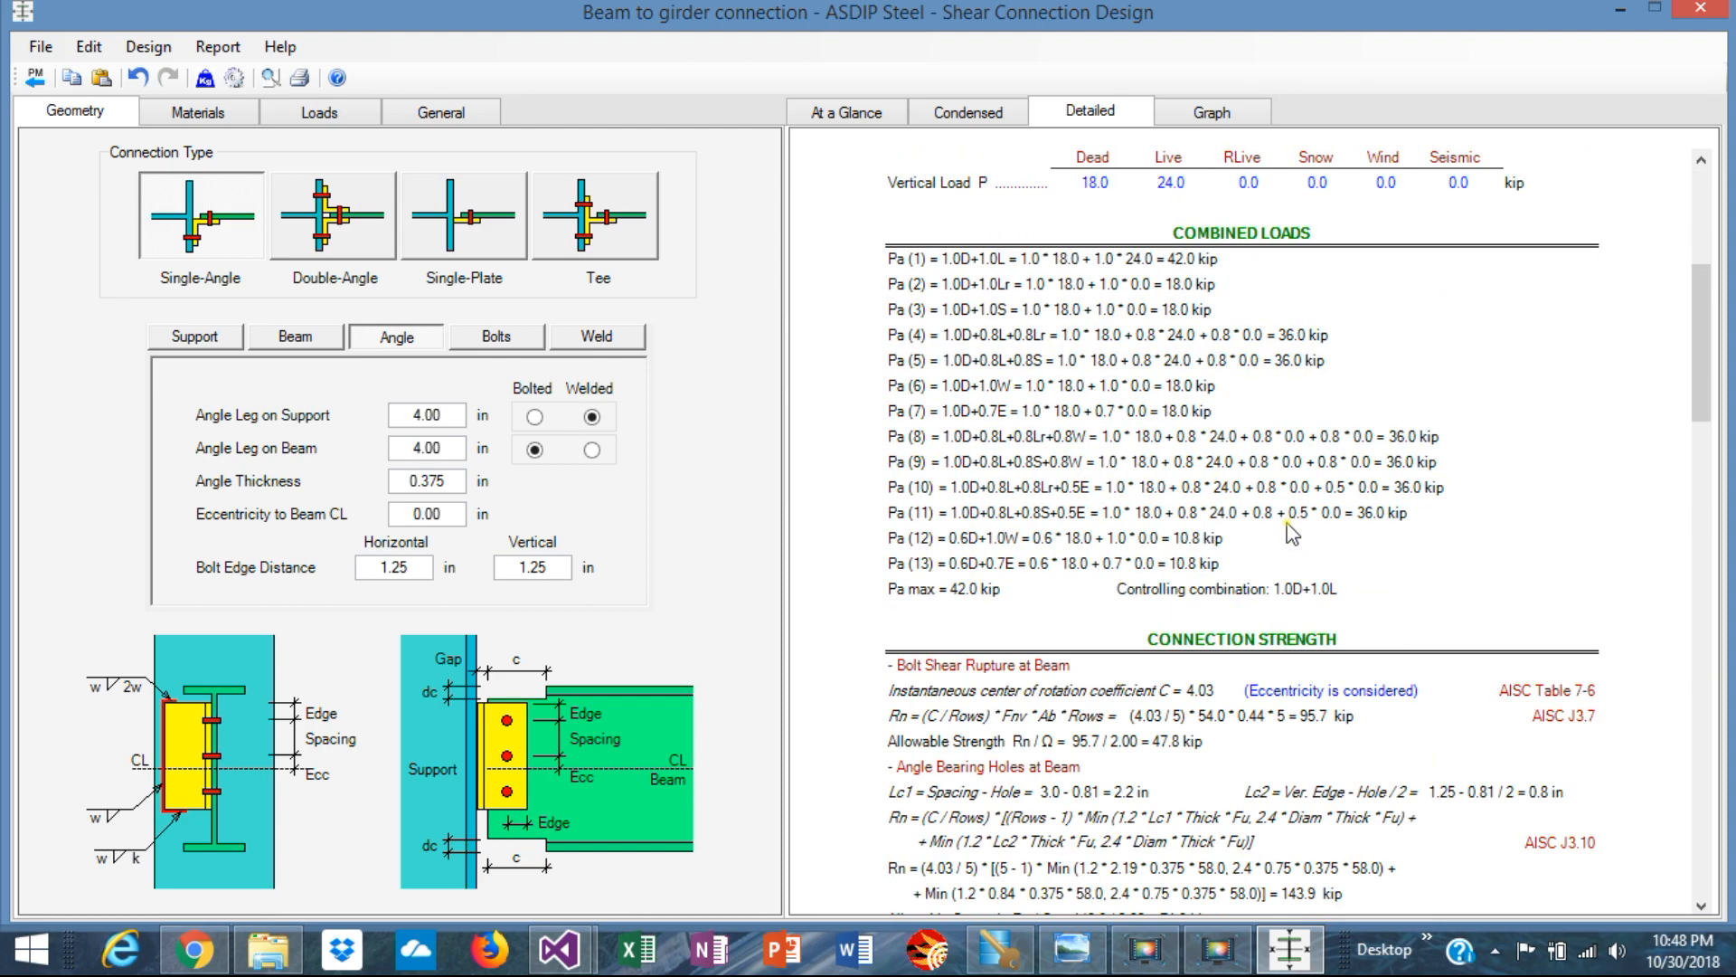
pyautogui.scroll(-2, 1291, 533)
pyautogui.scroll(-4, 1291, 534)
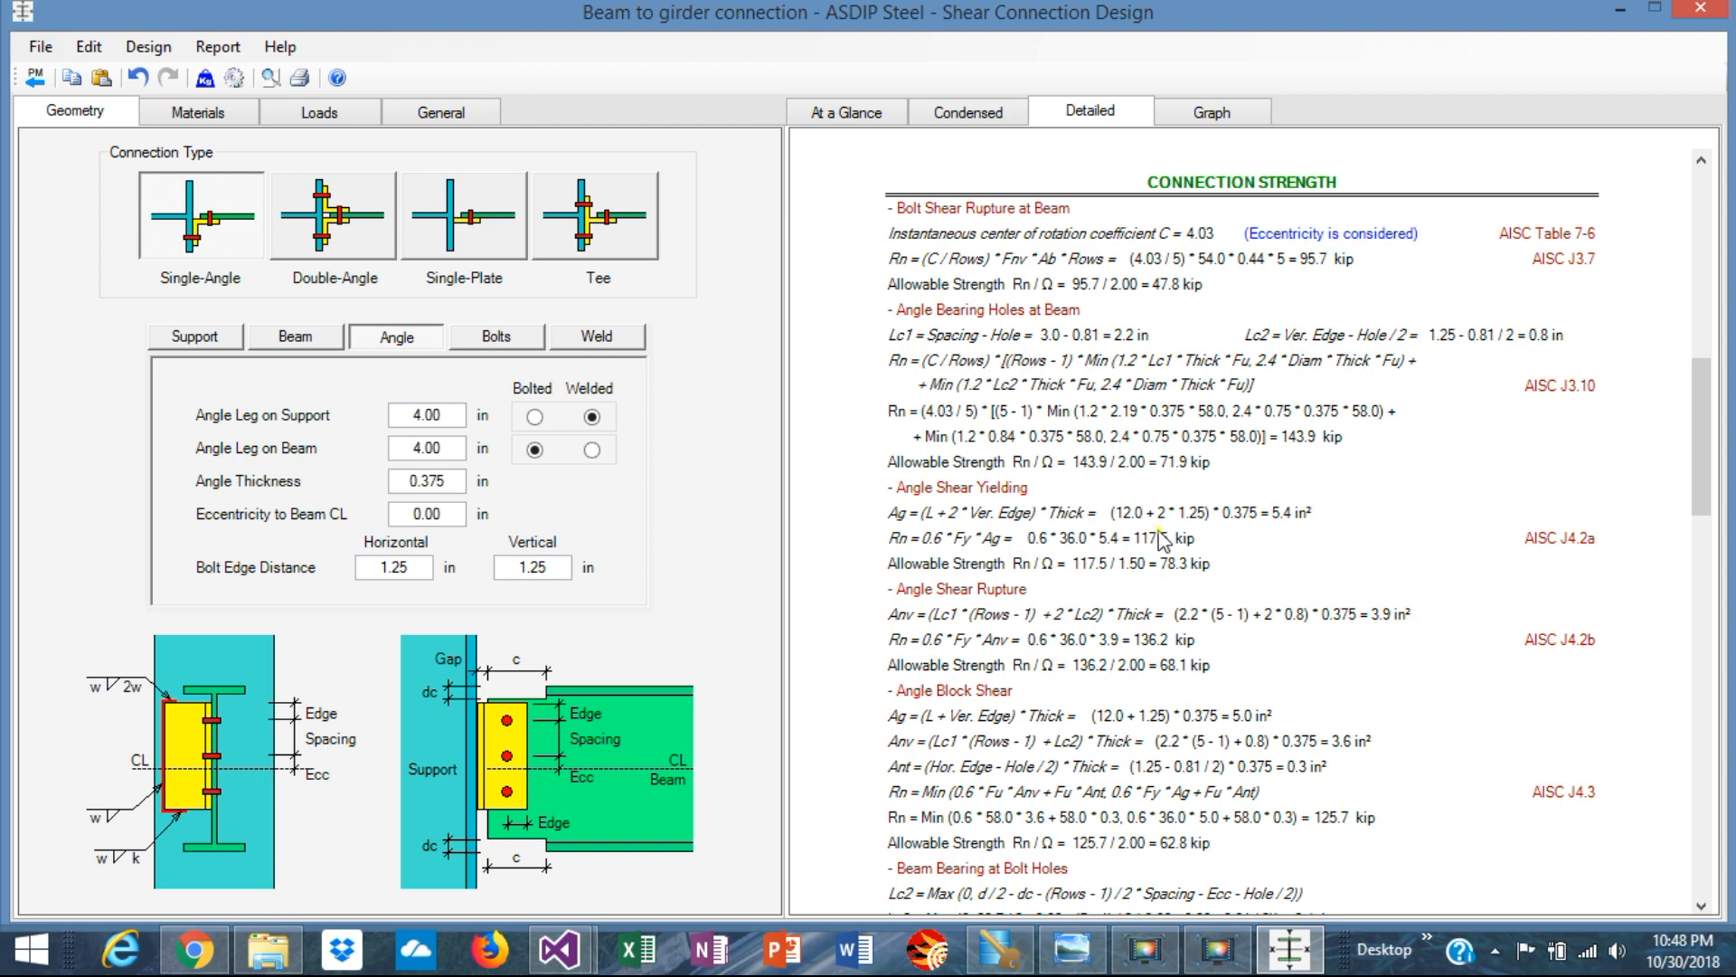
pyautogui.scroll(-15, 1209, 552)
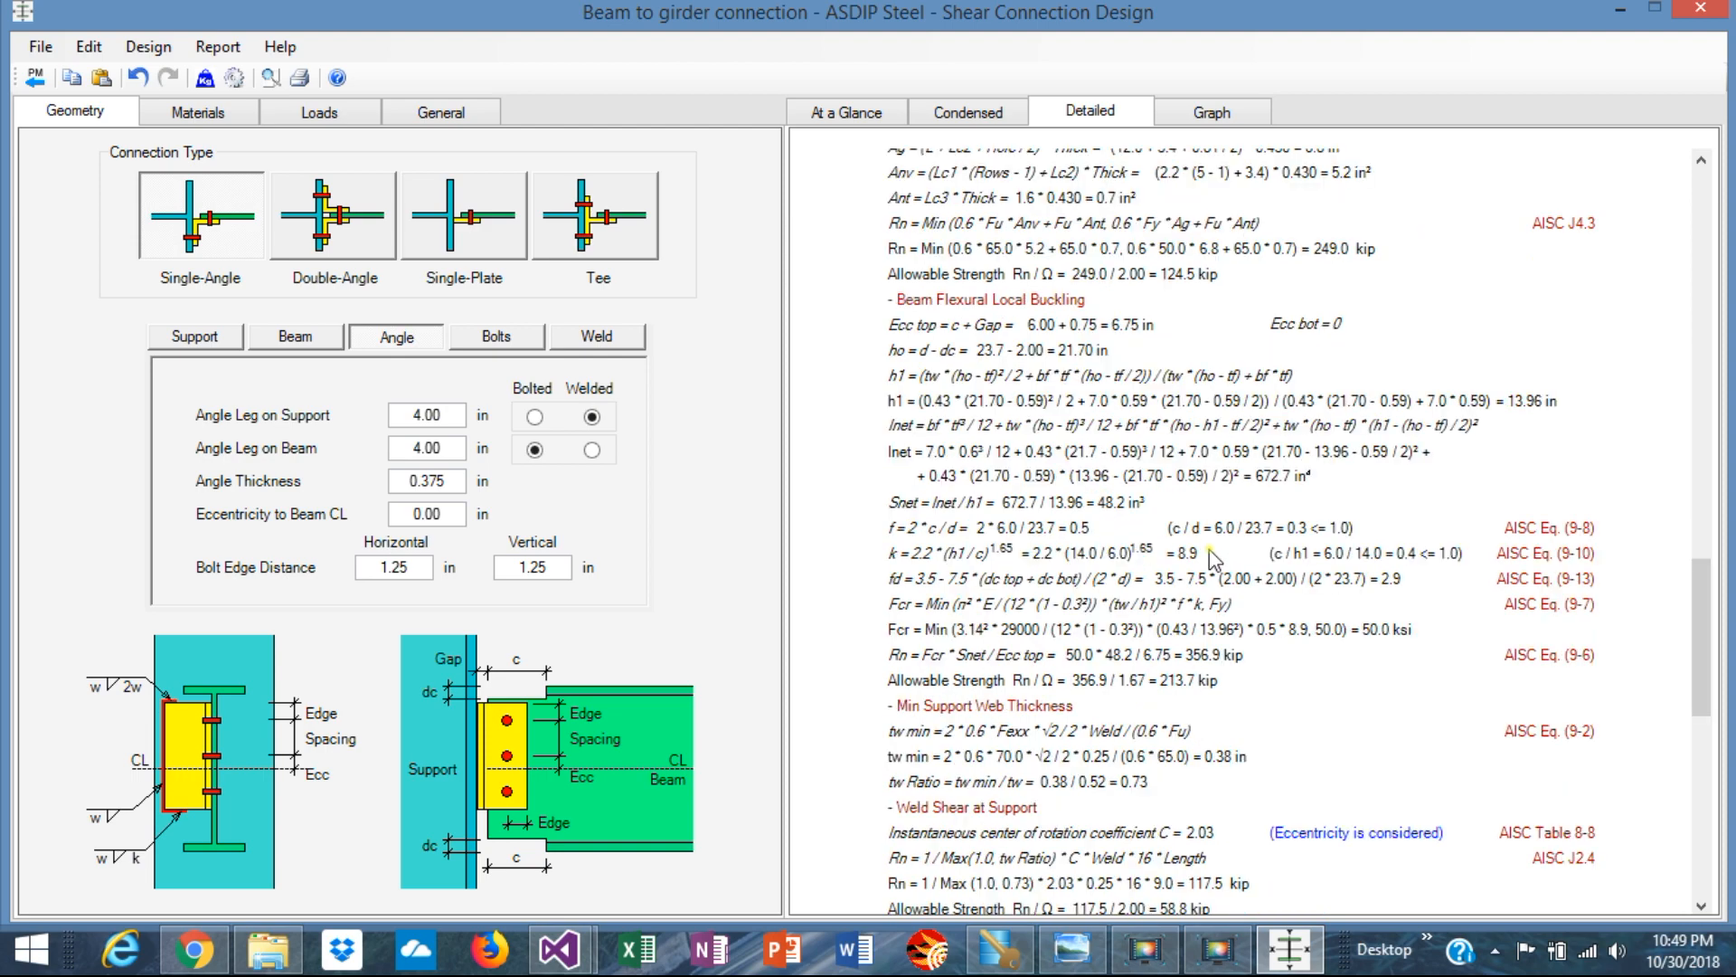
pyautogui.scroll(-8, 1209, 551)
pyautogui.scroll(-4, 1208, 552)
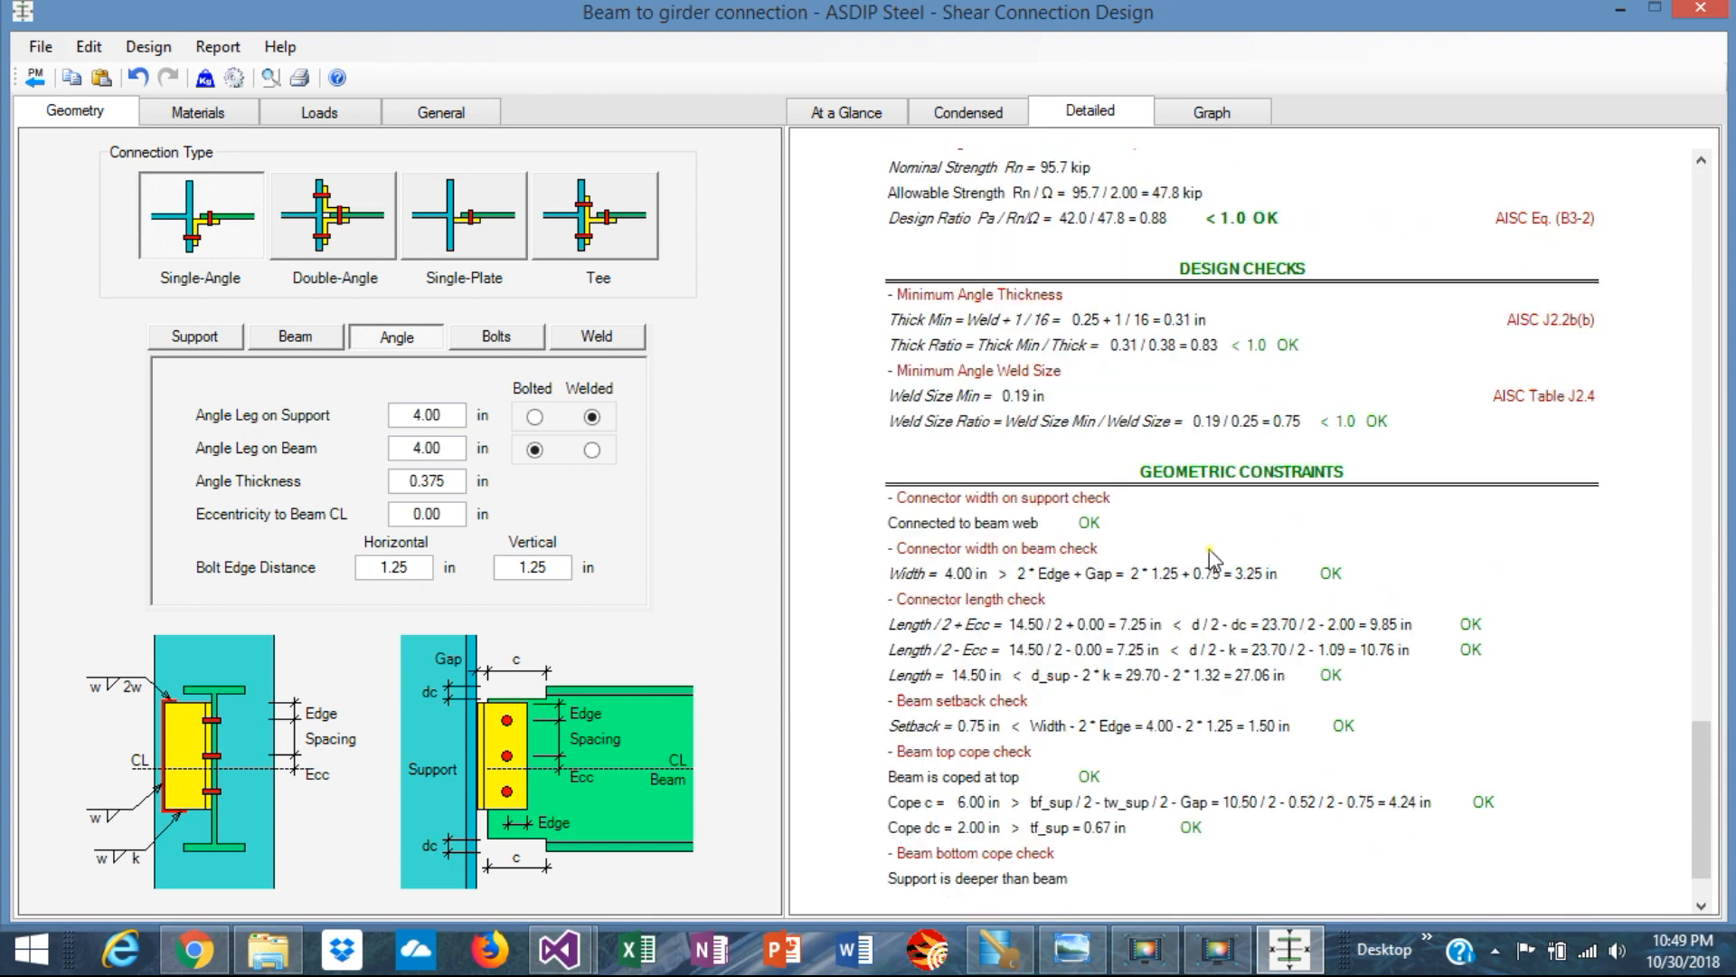
pyautogui.scroll(15, 1208, 556)
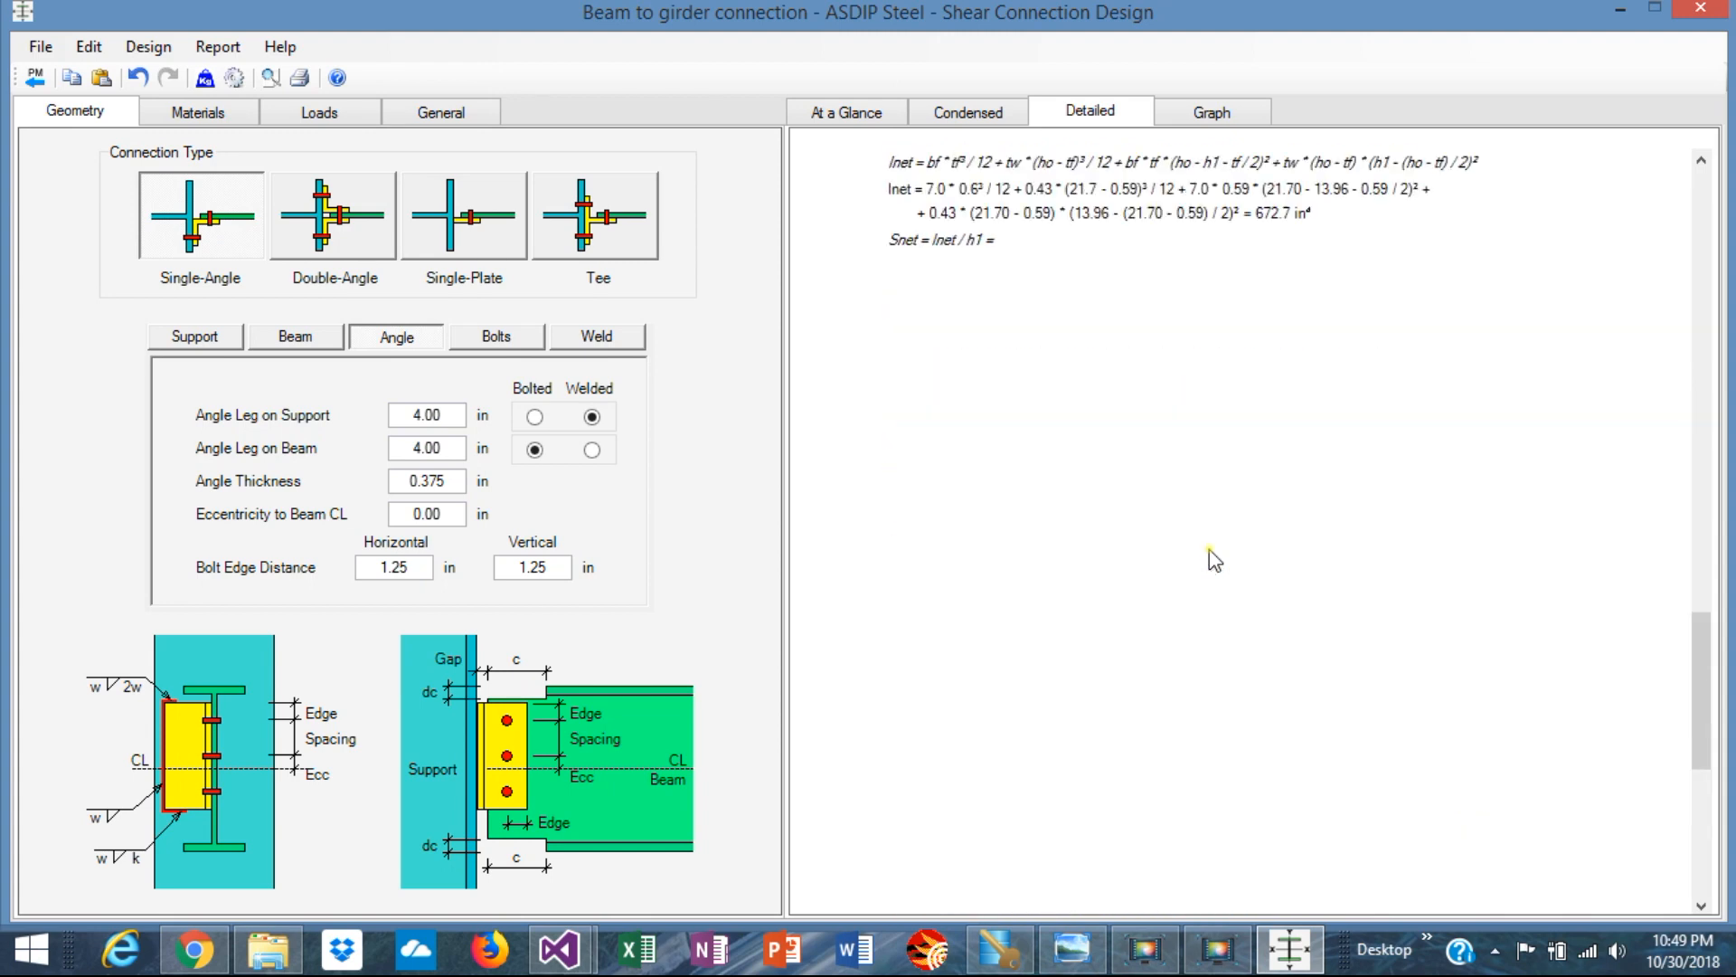
# - Compare the graphical, at-a-glance, condensed and detailed results, including the detailed calculation behind a listed angle limit state
pyautogui.click(1211, 112)
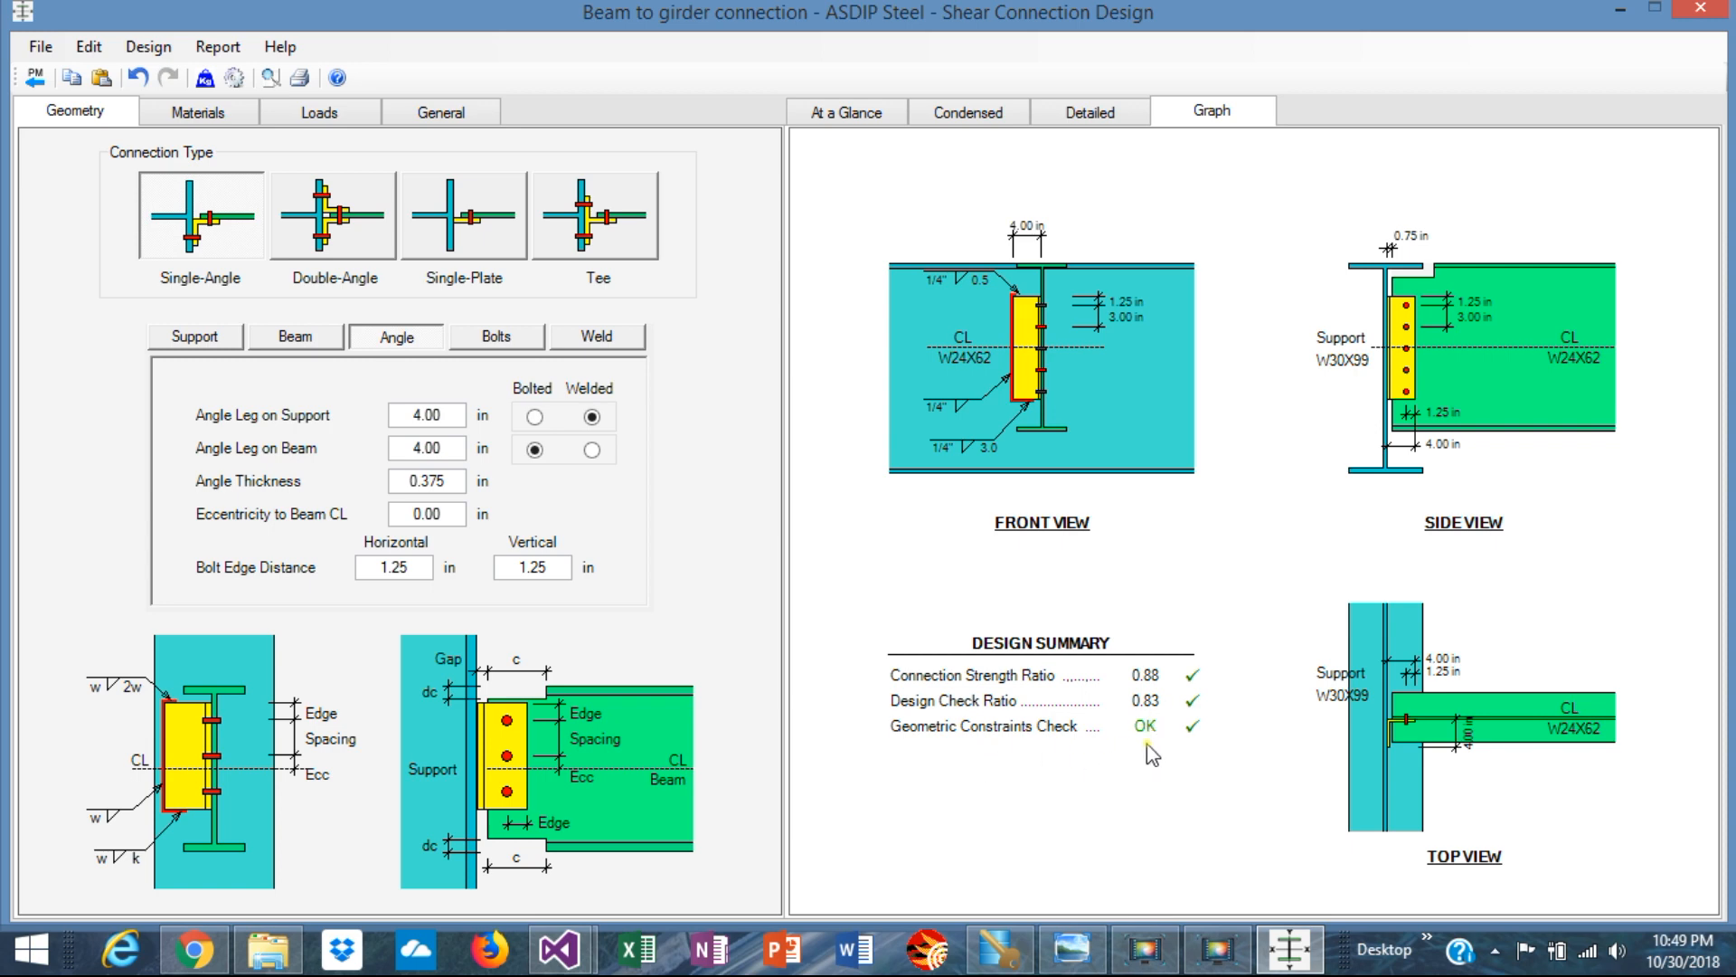
pyautogui.click(846, 112)
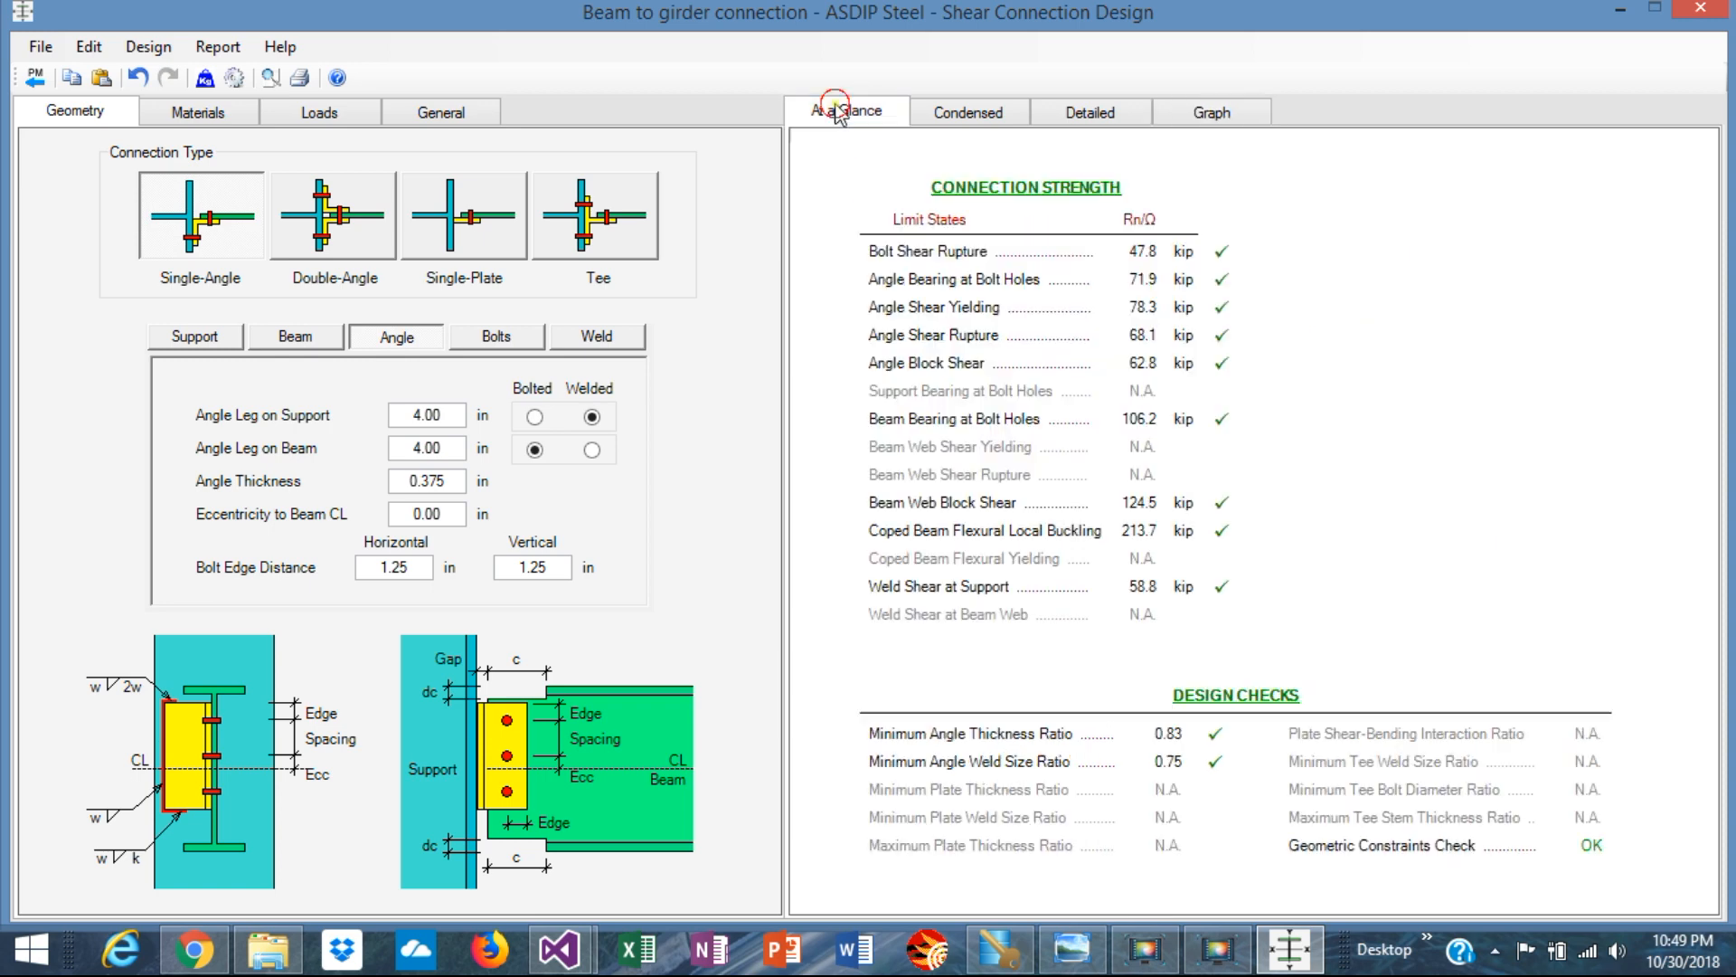
pyautogui.click(932, 289)
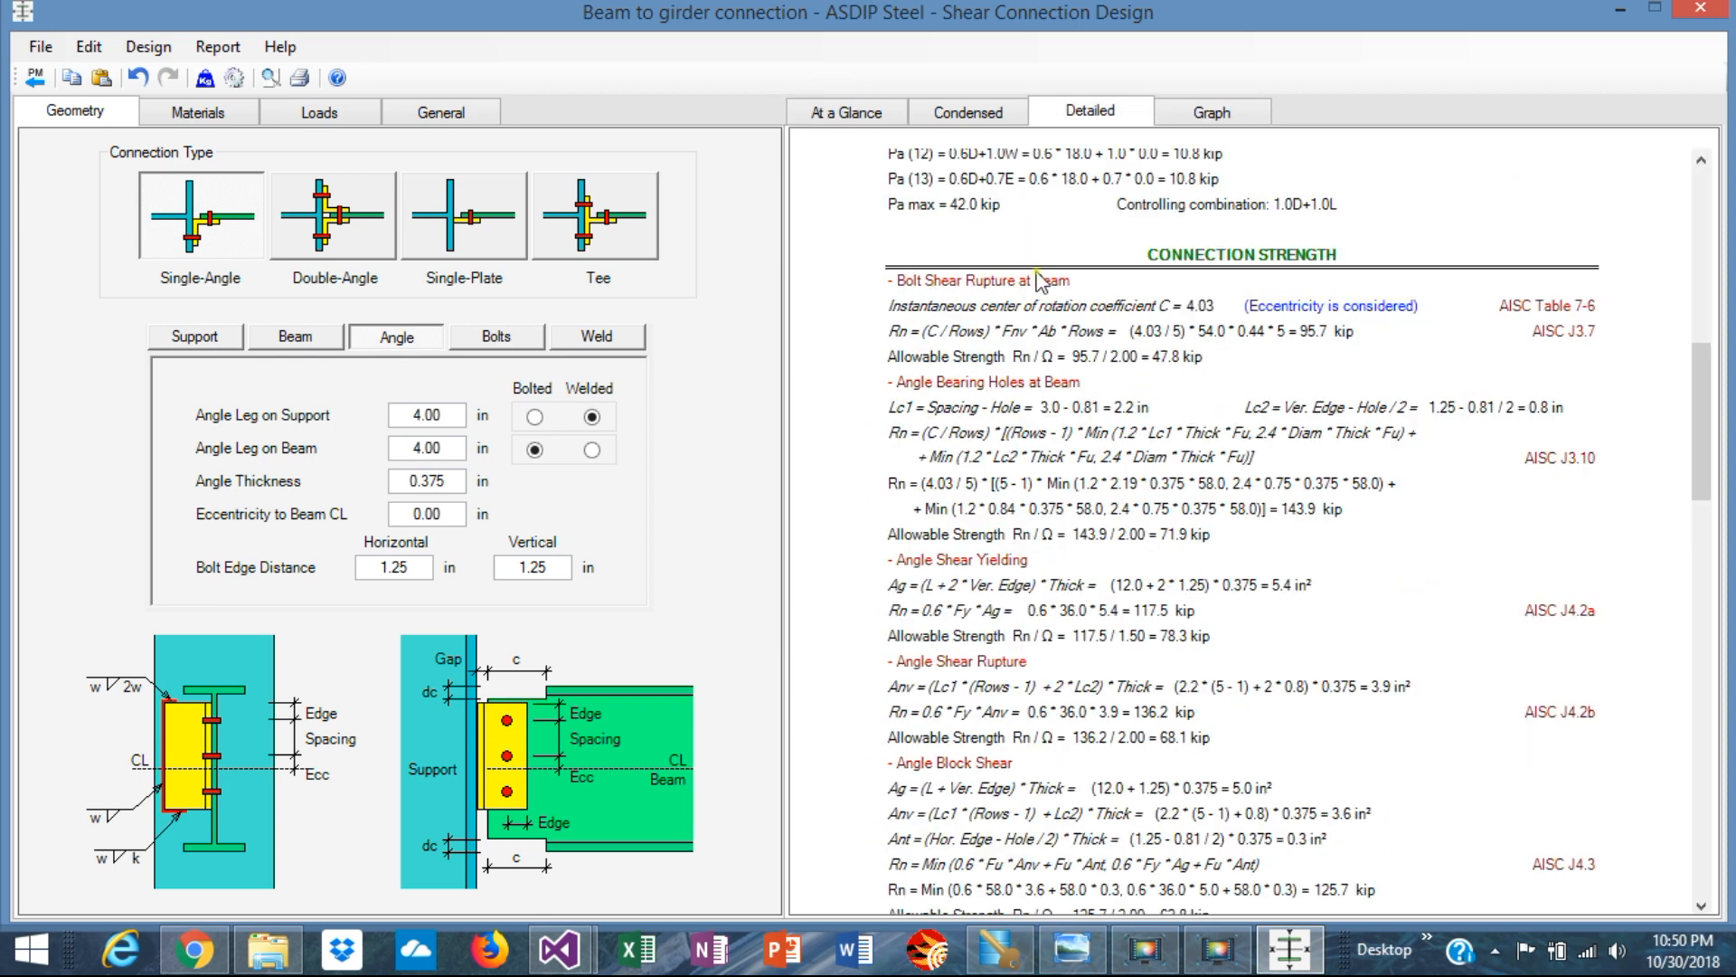
pyautogui.click(973, 114)
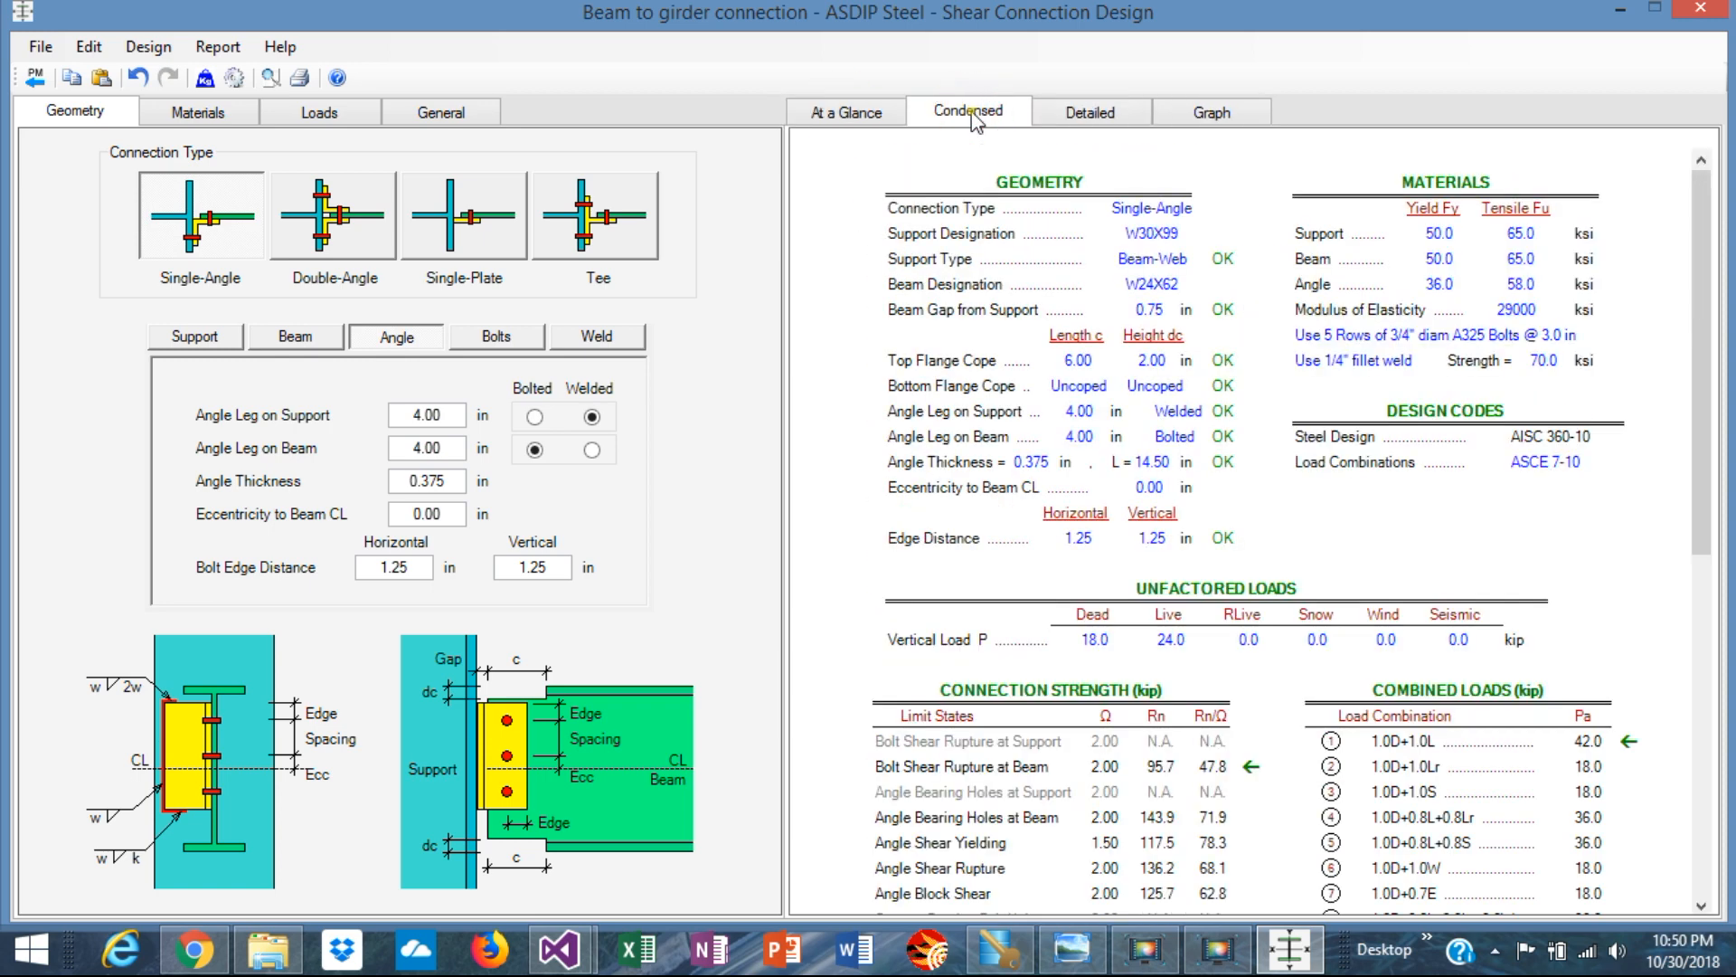
pyautogui.click(1085, 124)
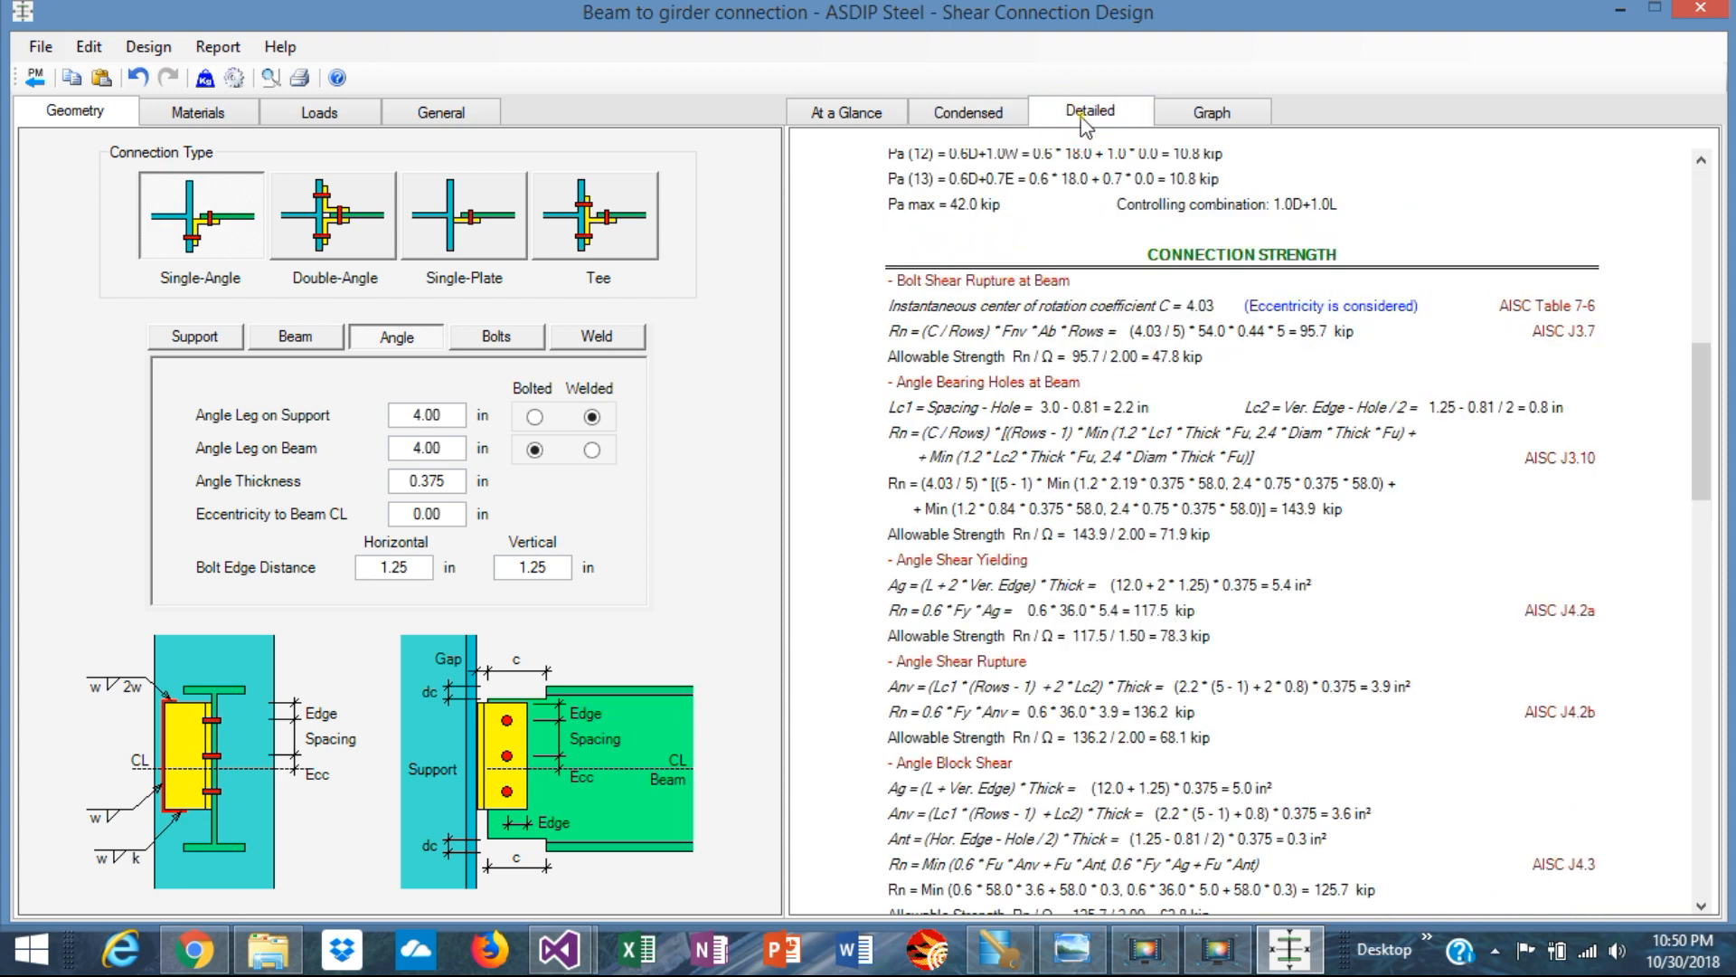
# - Preview the Condensed Report for printing, inspect it in two-page and three-page layouts, and close the preview
pyautogui.click(271, 80)
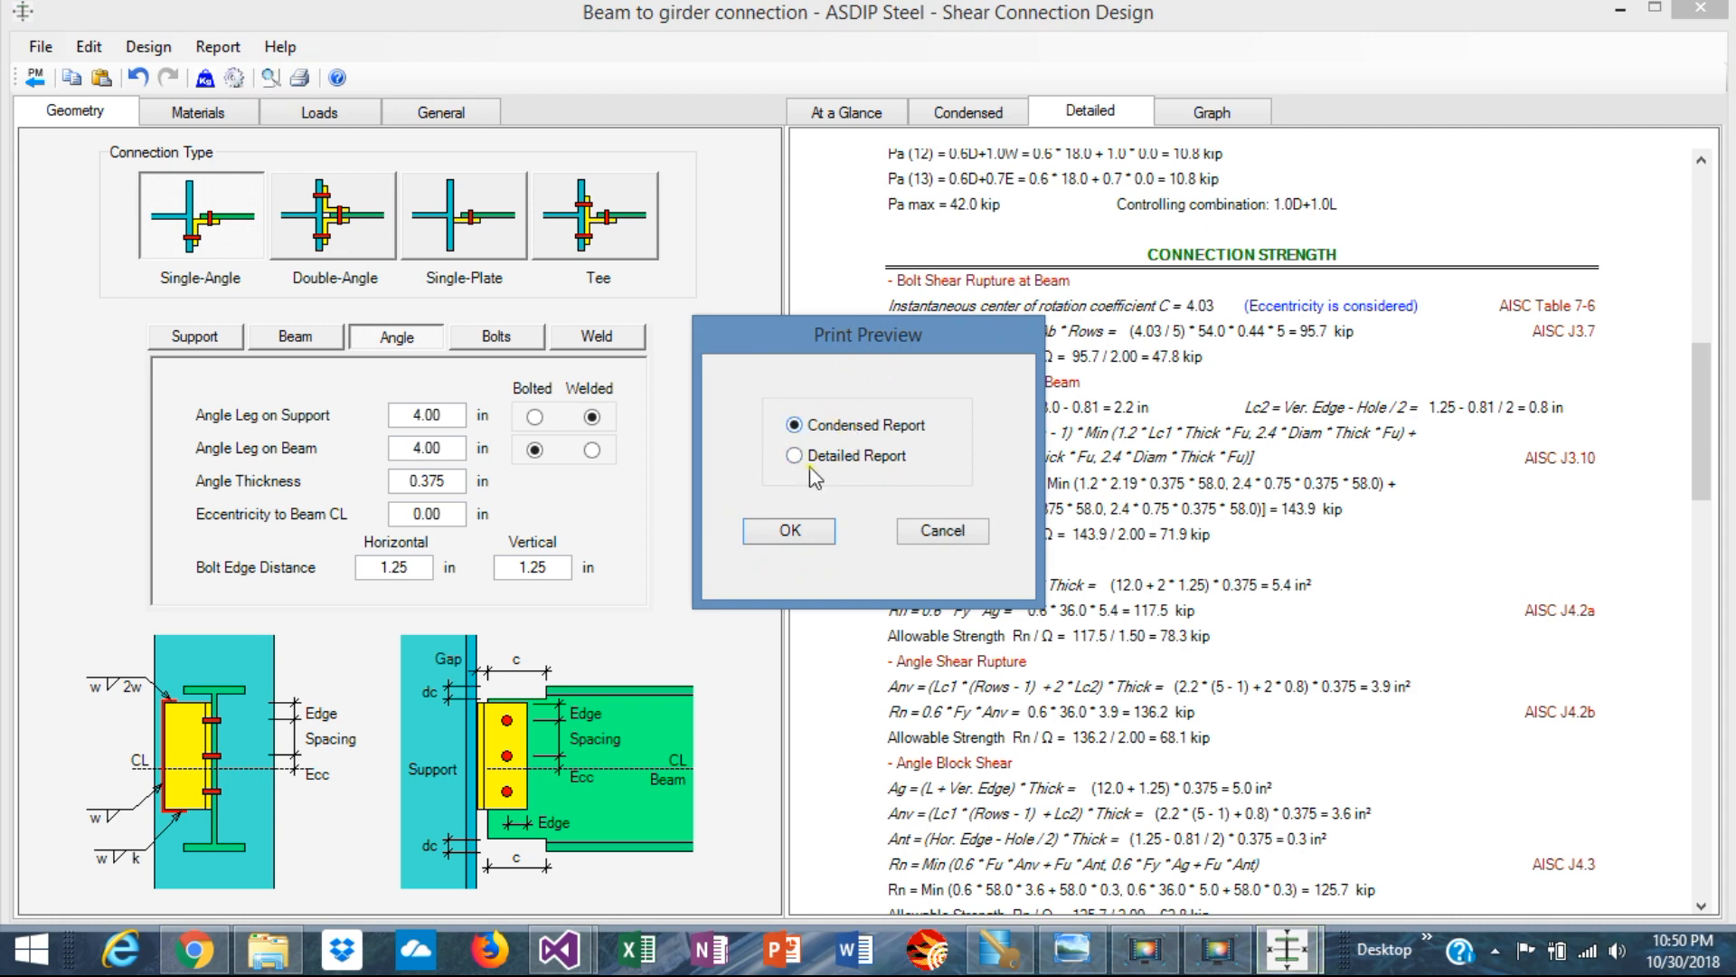
pyautogui.click(790, 528)
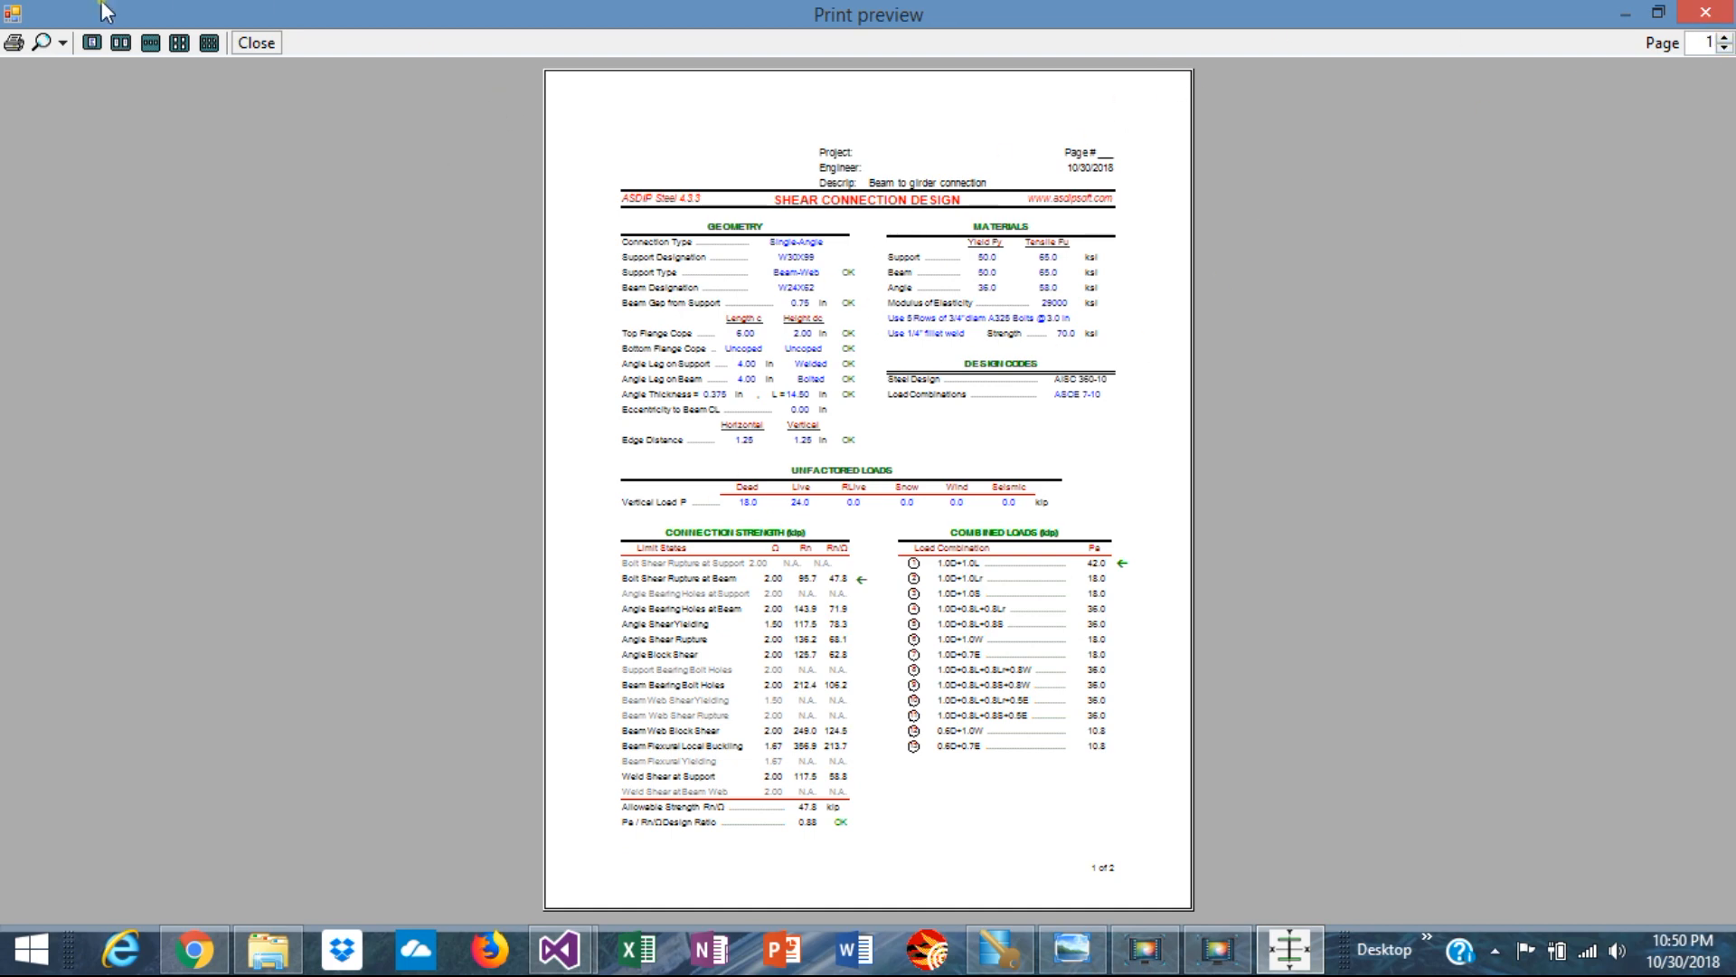
pyautogui.click(121, 43)
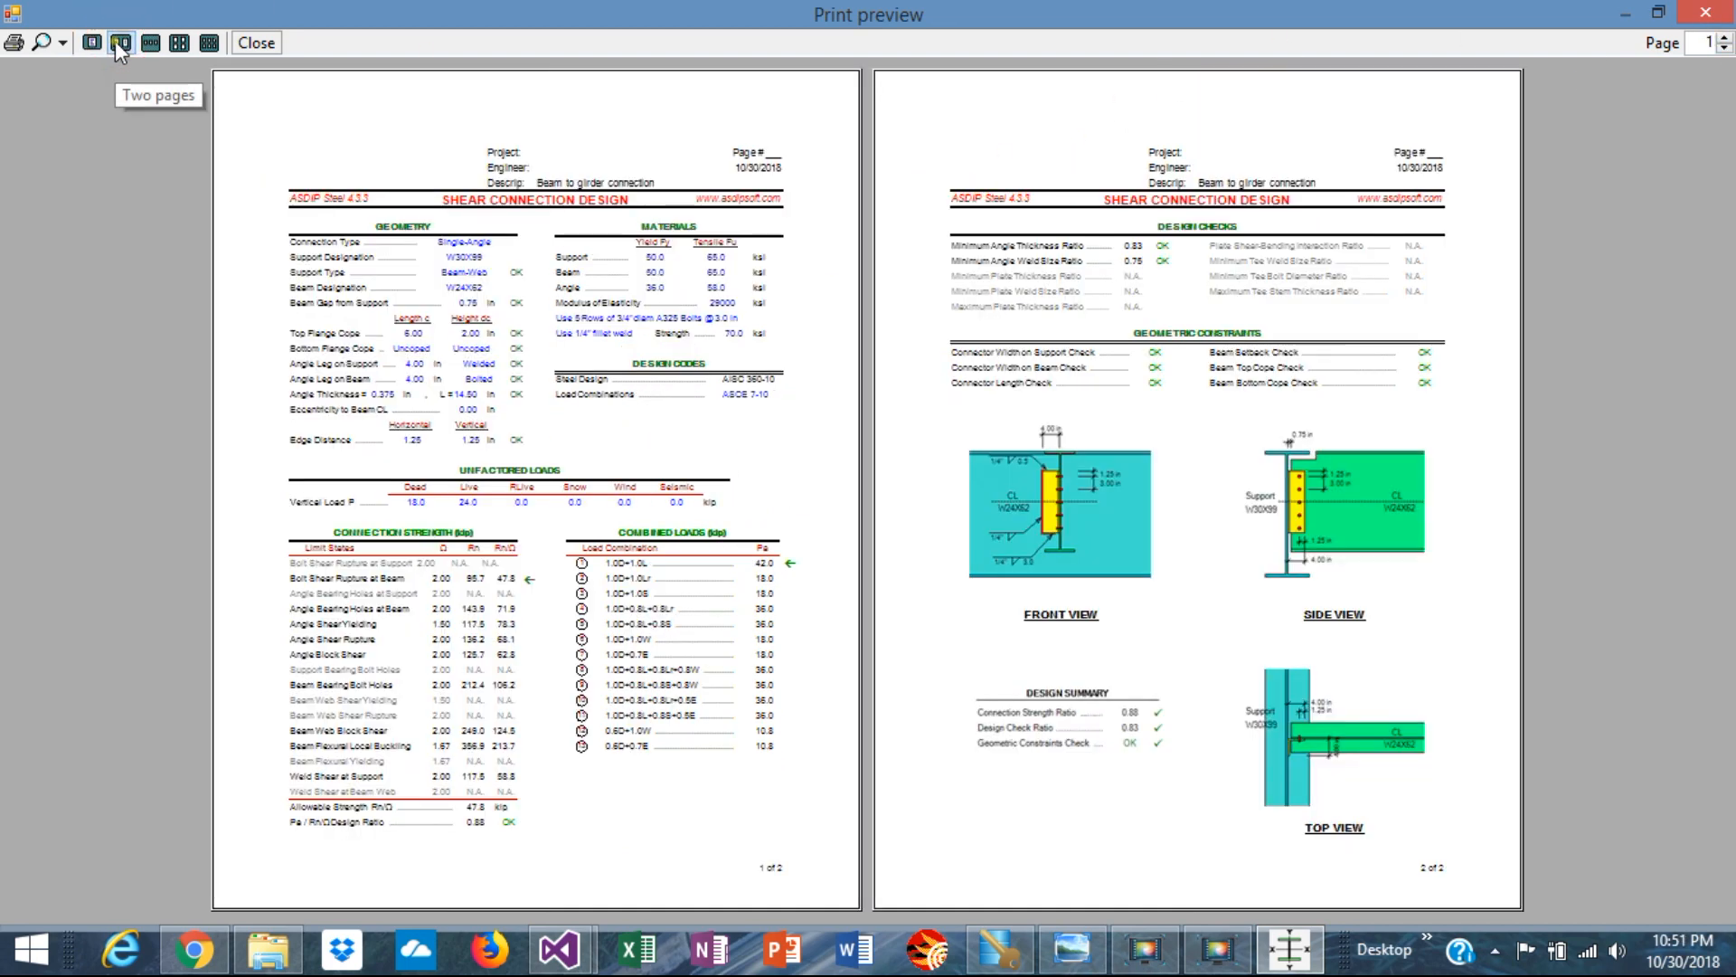
pyautogui.click(151, 43)
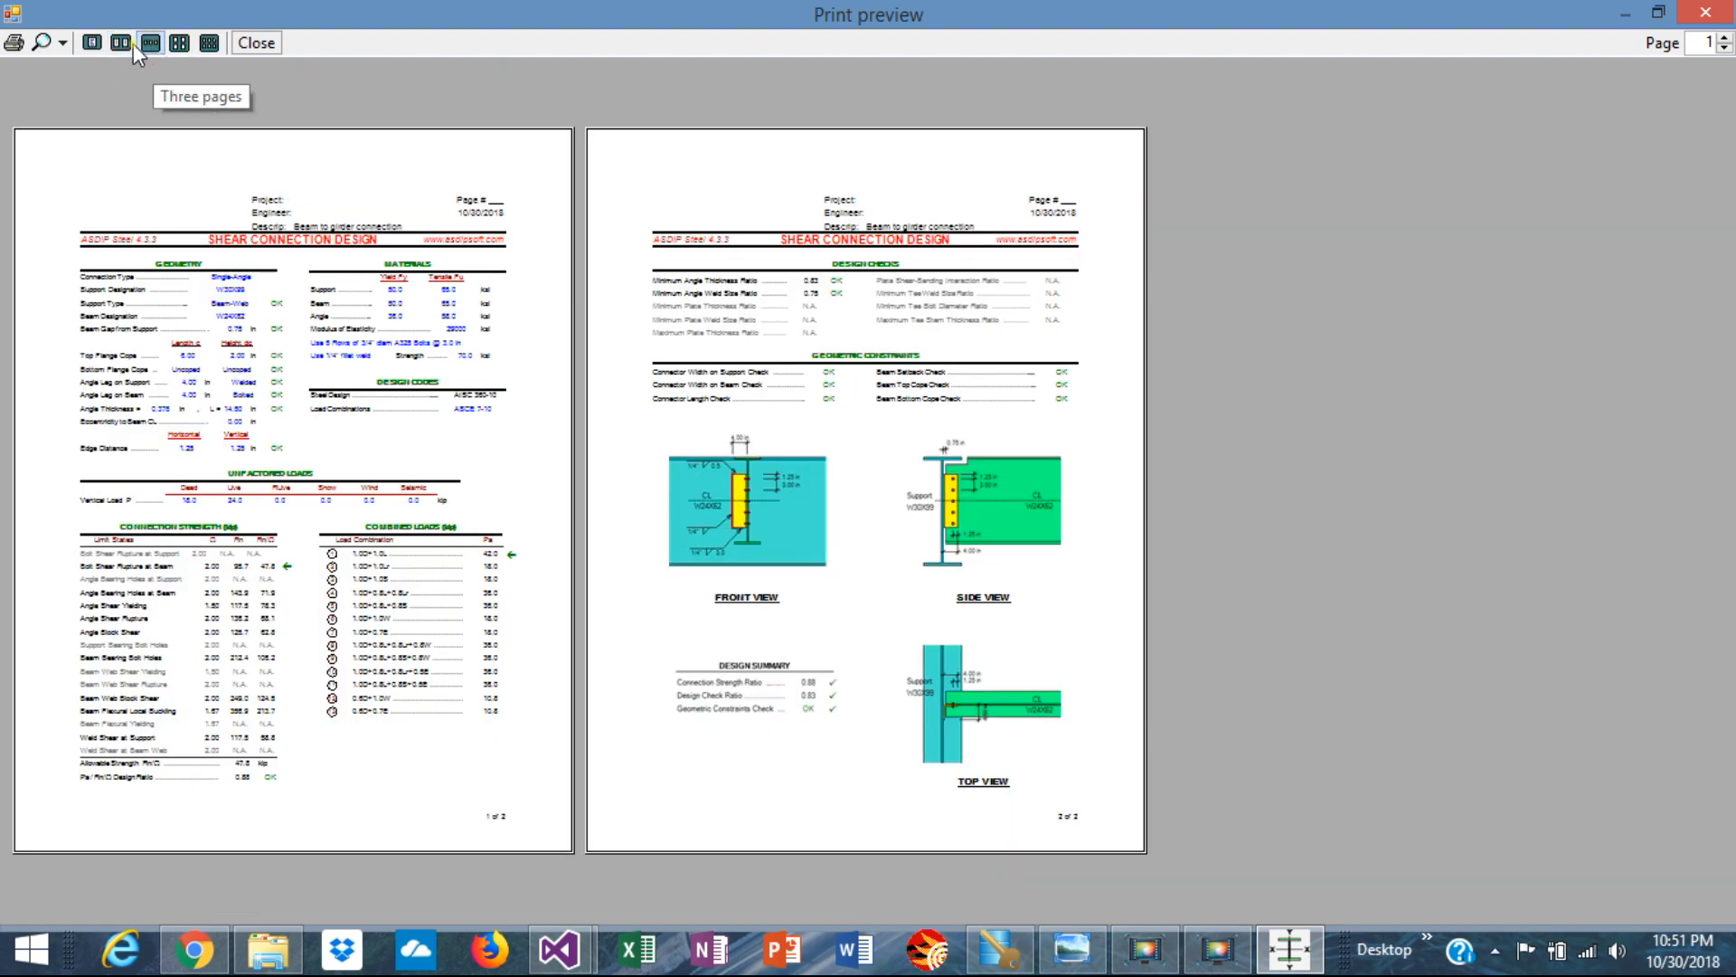
pyautogui.click(121, 43)
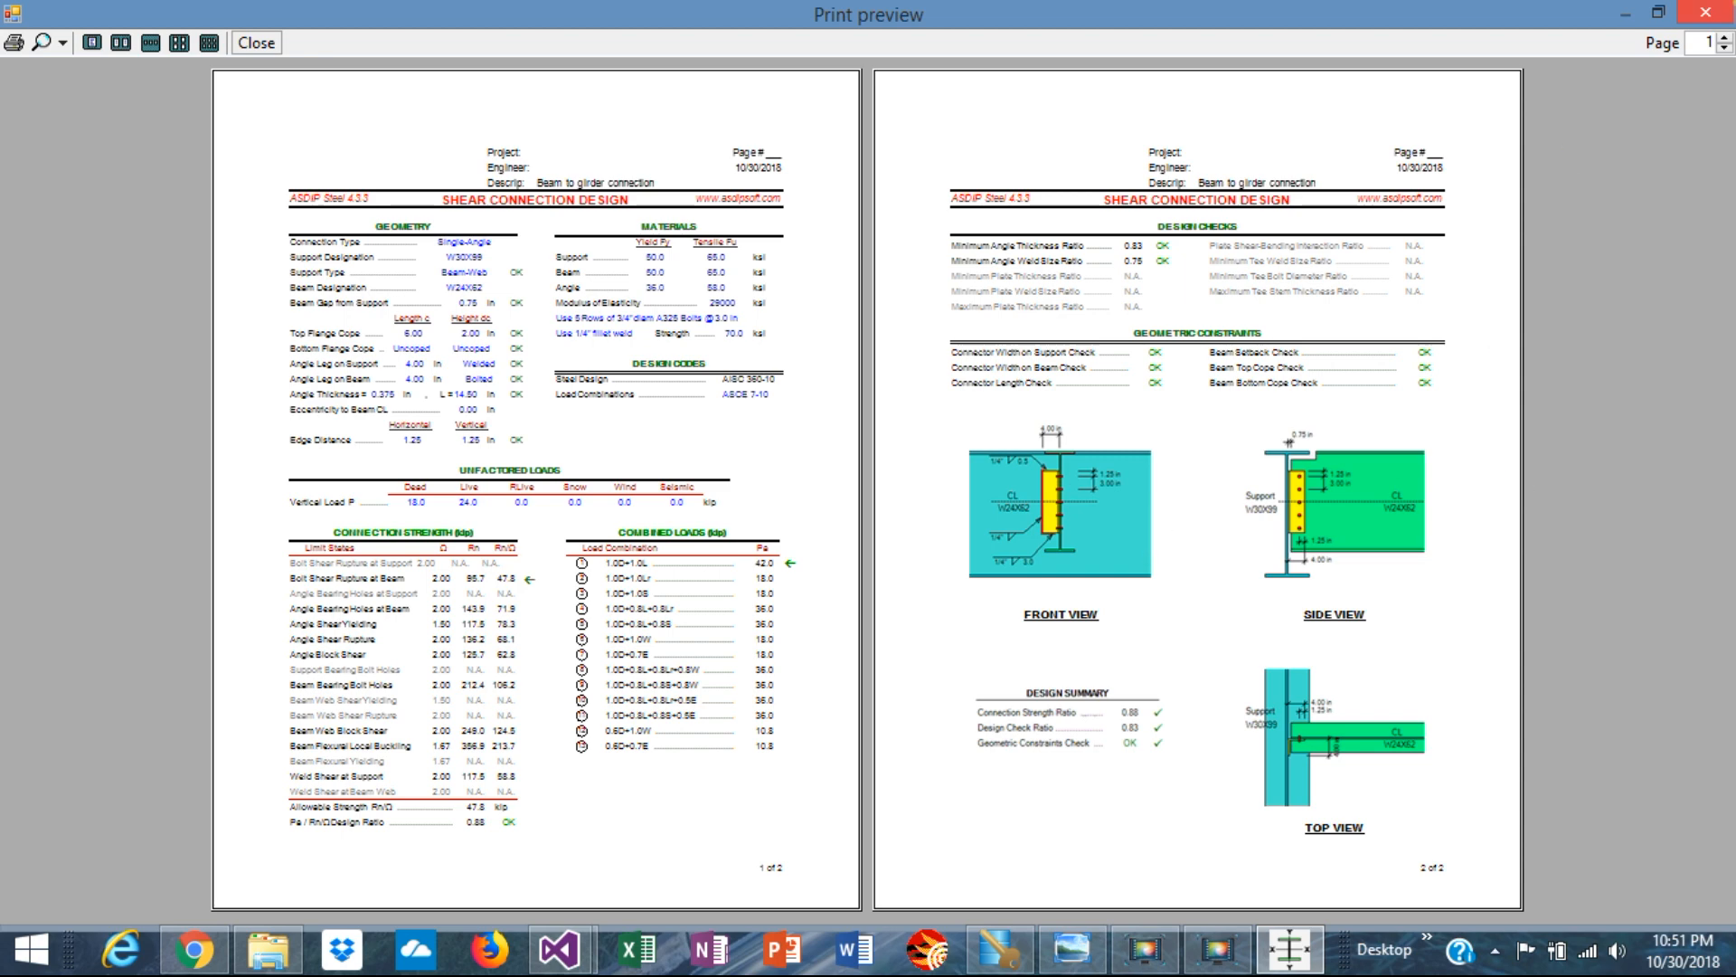
pyautogui.click(1685, 13)
# - Preview the Detailed Report for printing, inspect it in layouts from two pages up to all pages at once, and close it
pyautogui.click(271, 78)
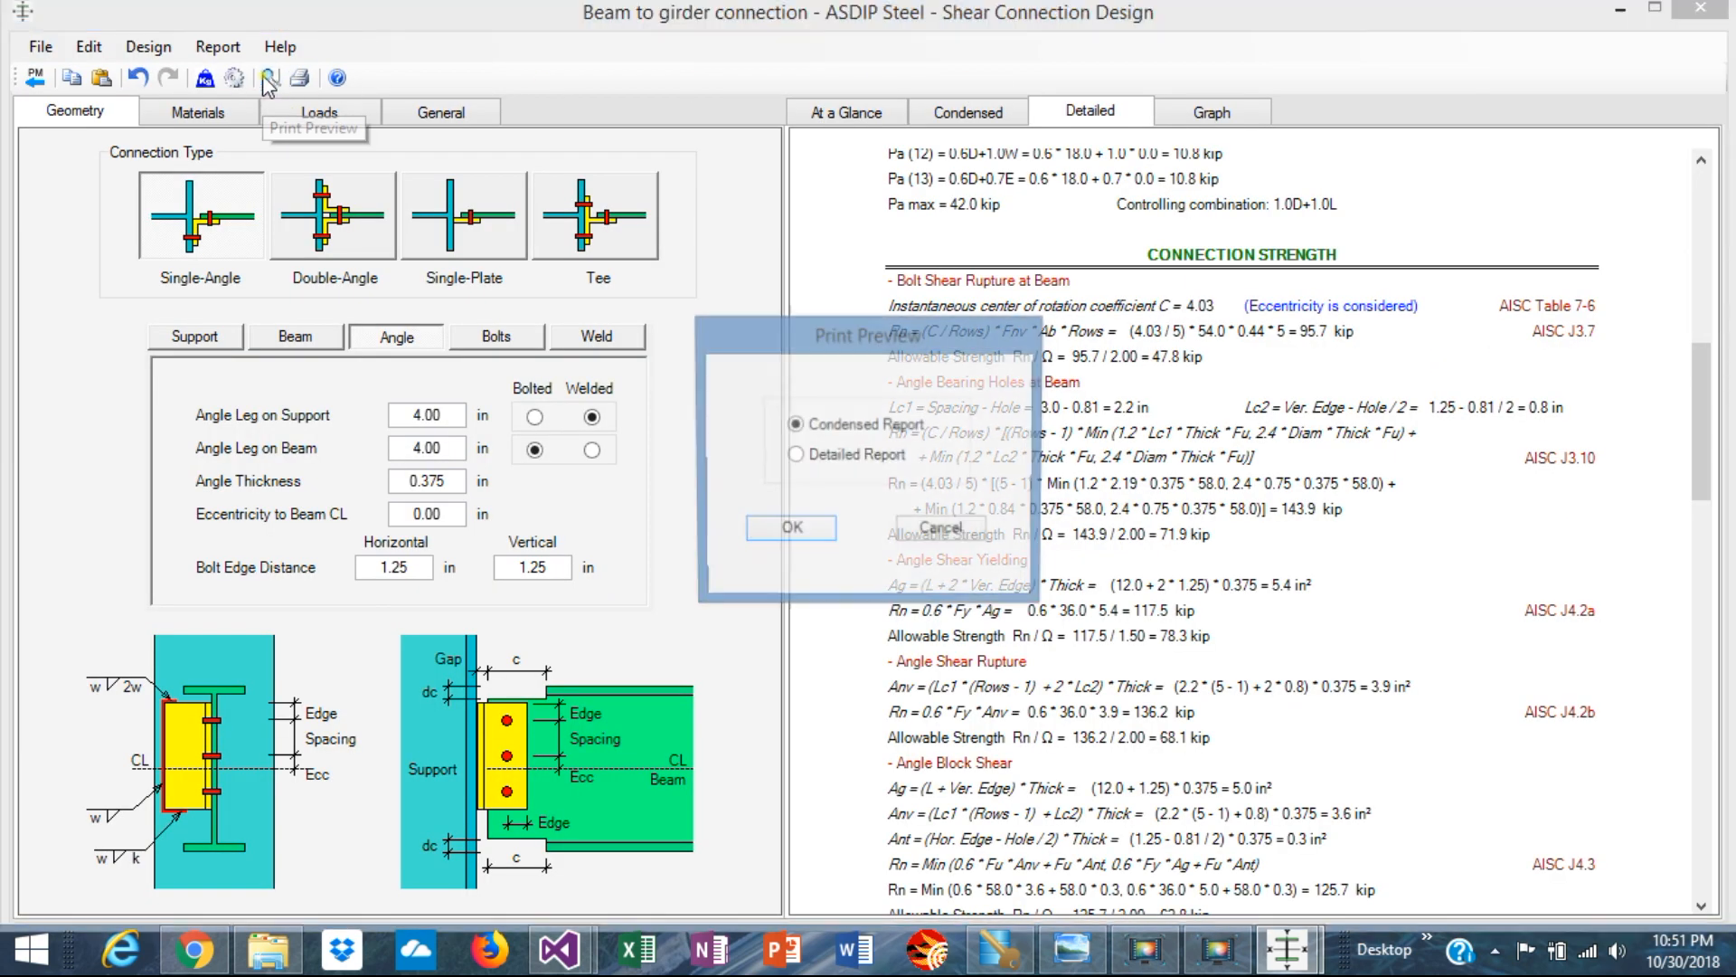
pyautogui.click(809, 455)
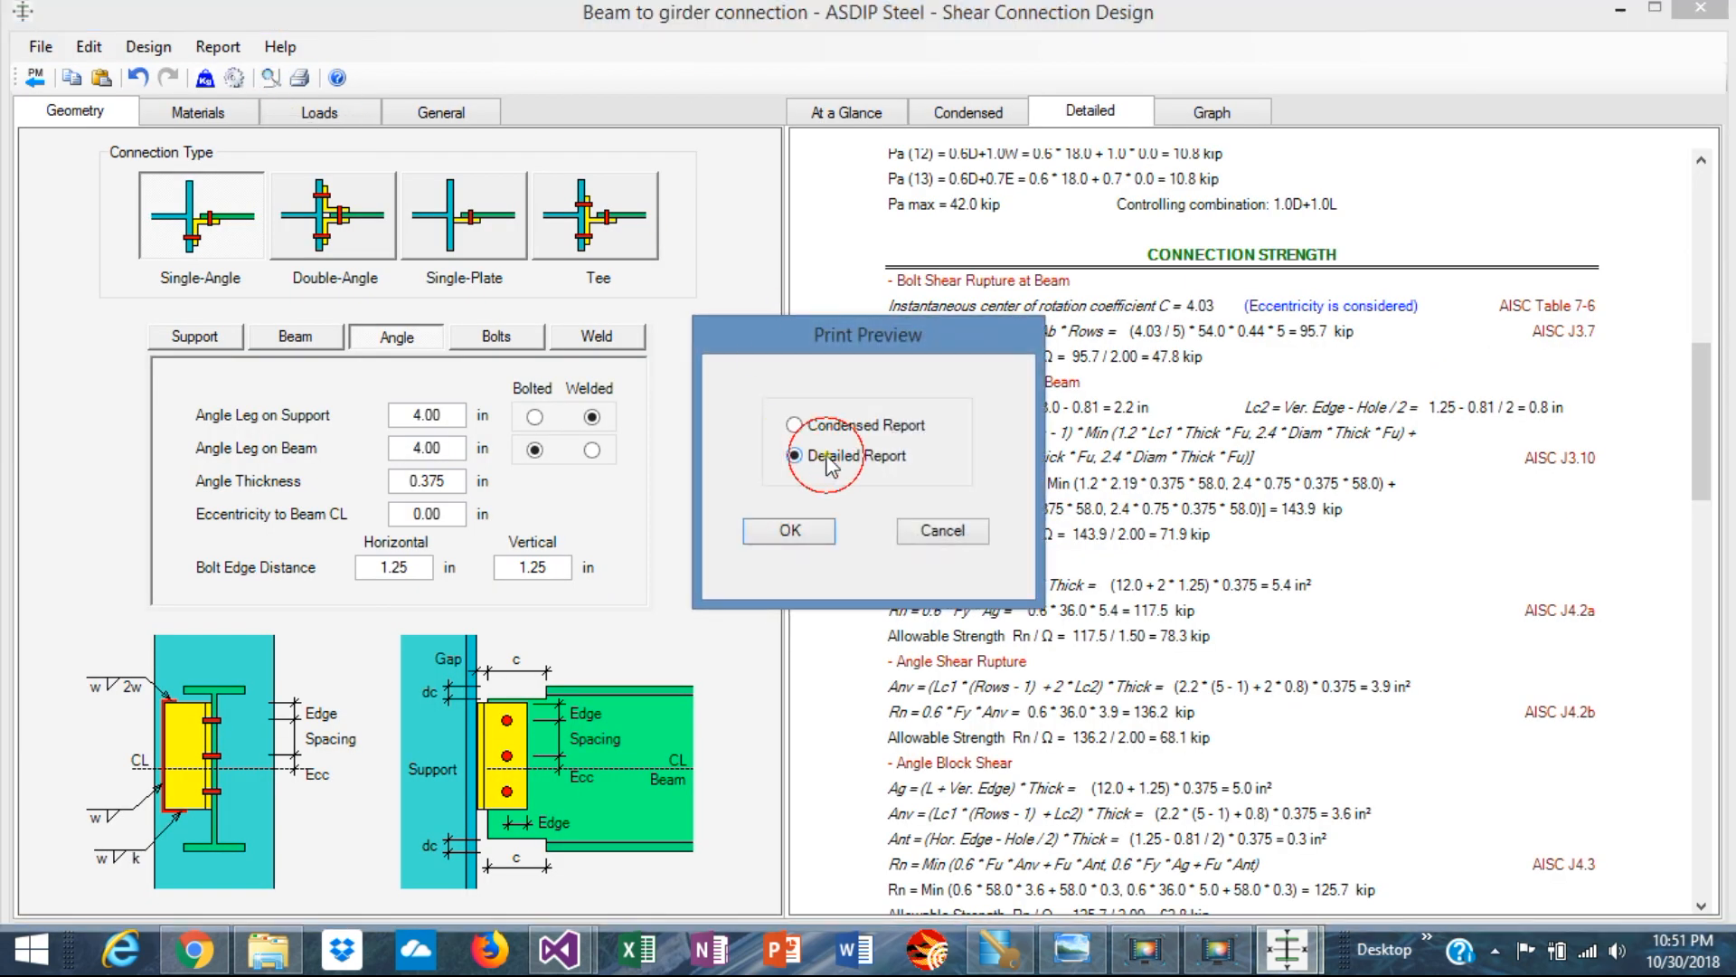
pyautogui.click(790, 532)
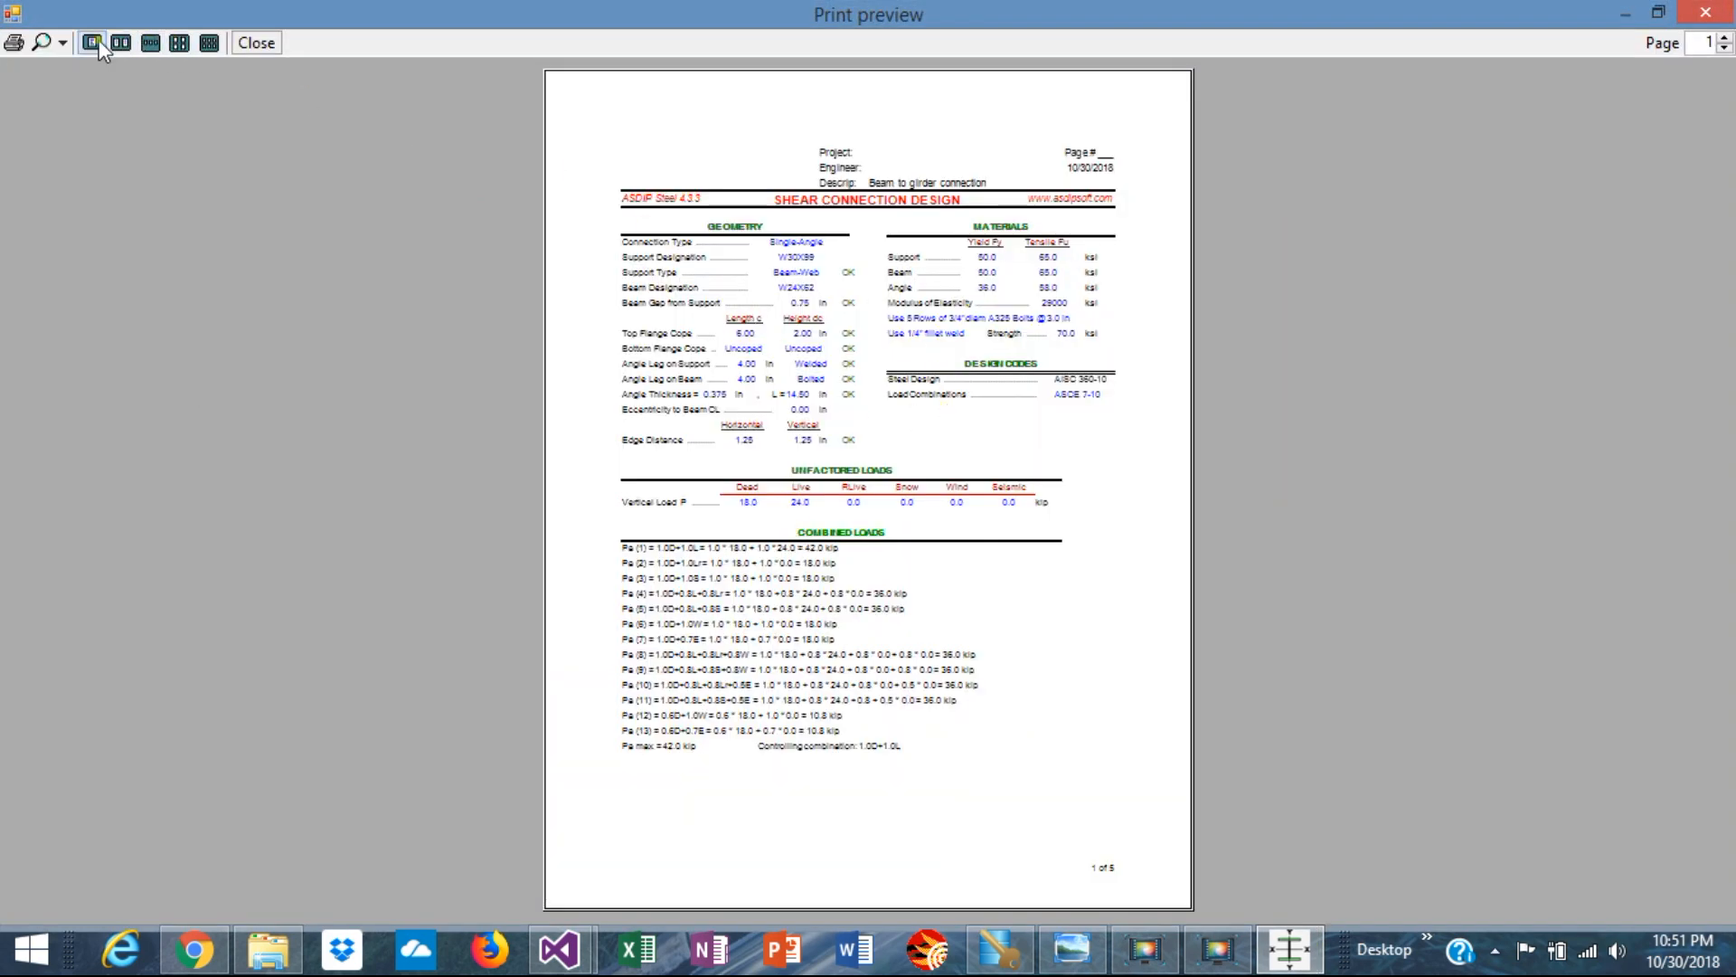
pyautogui.click(121, 43)
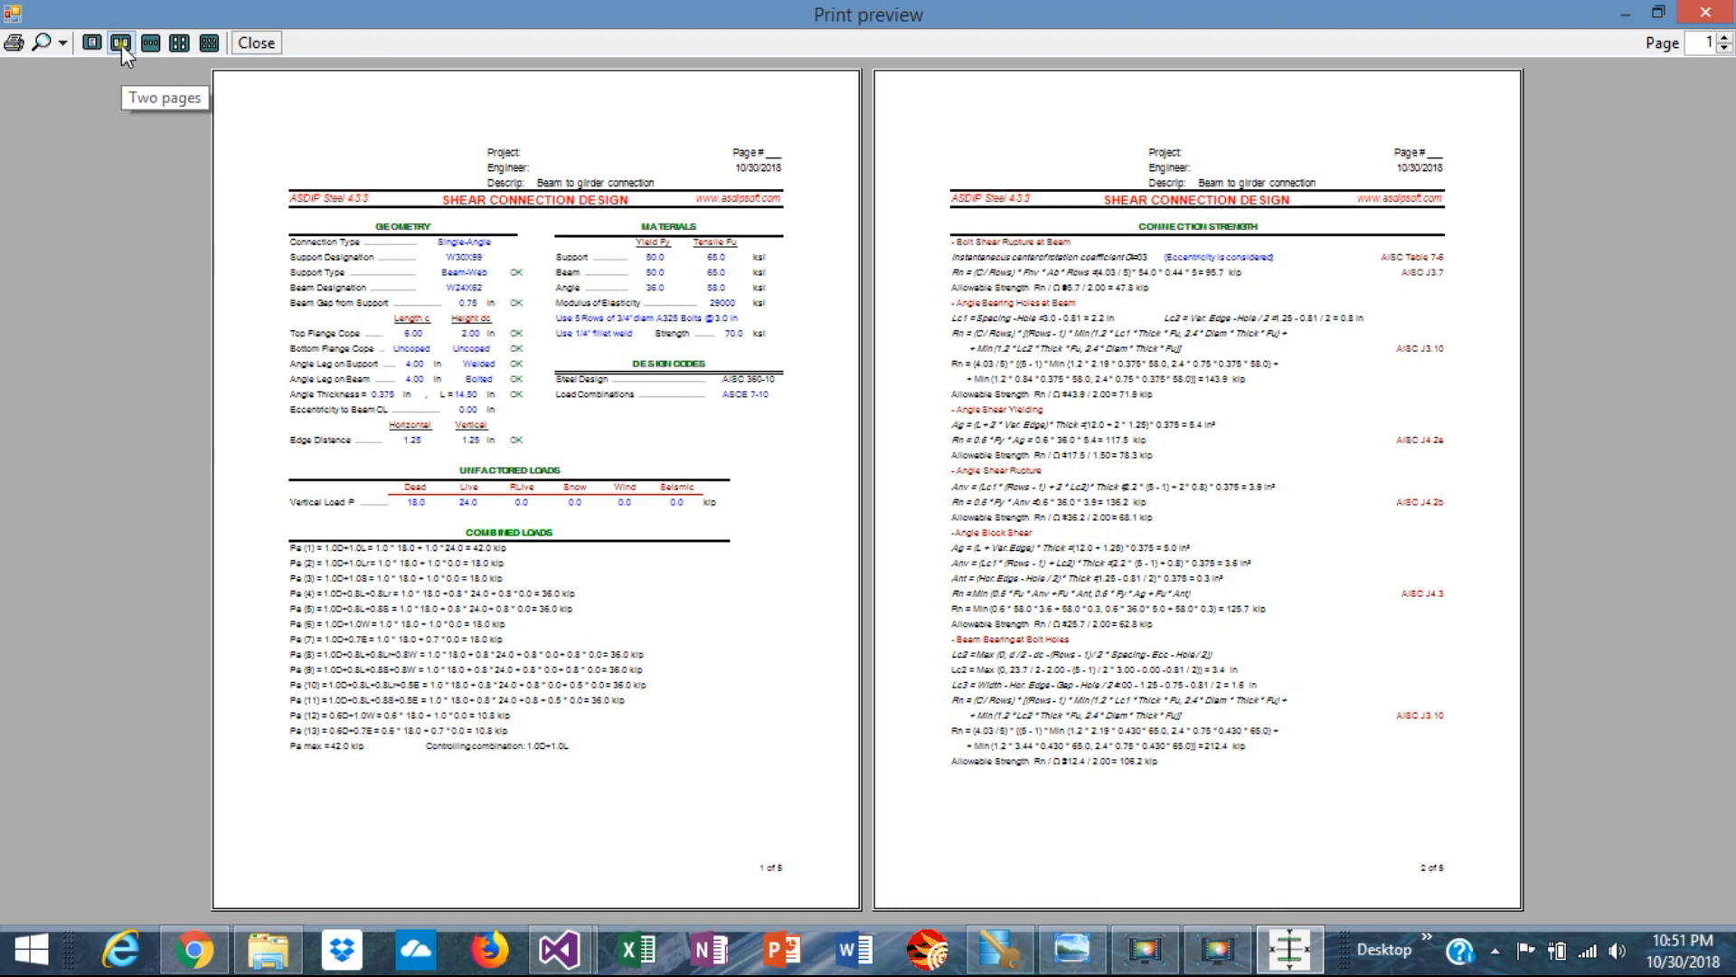
pyautogui.click(152, 45)
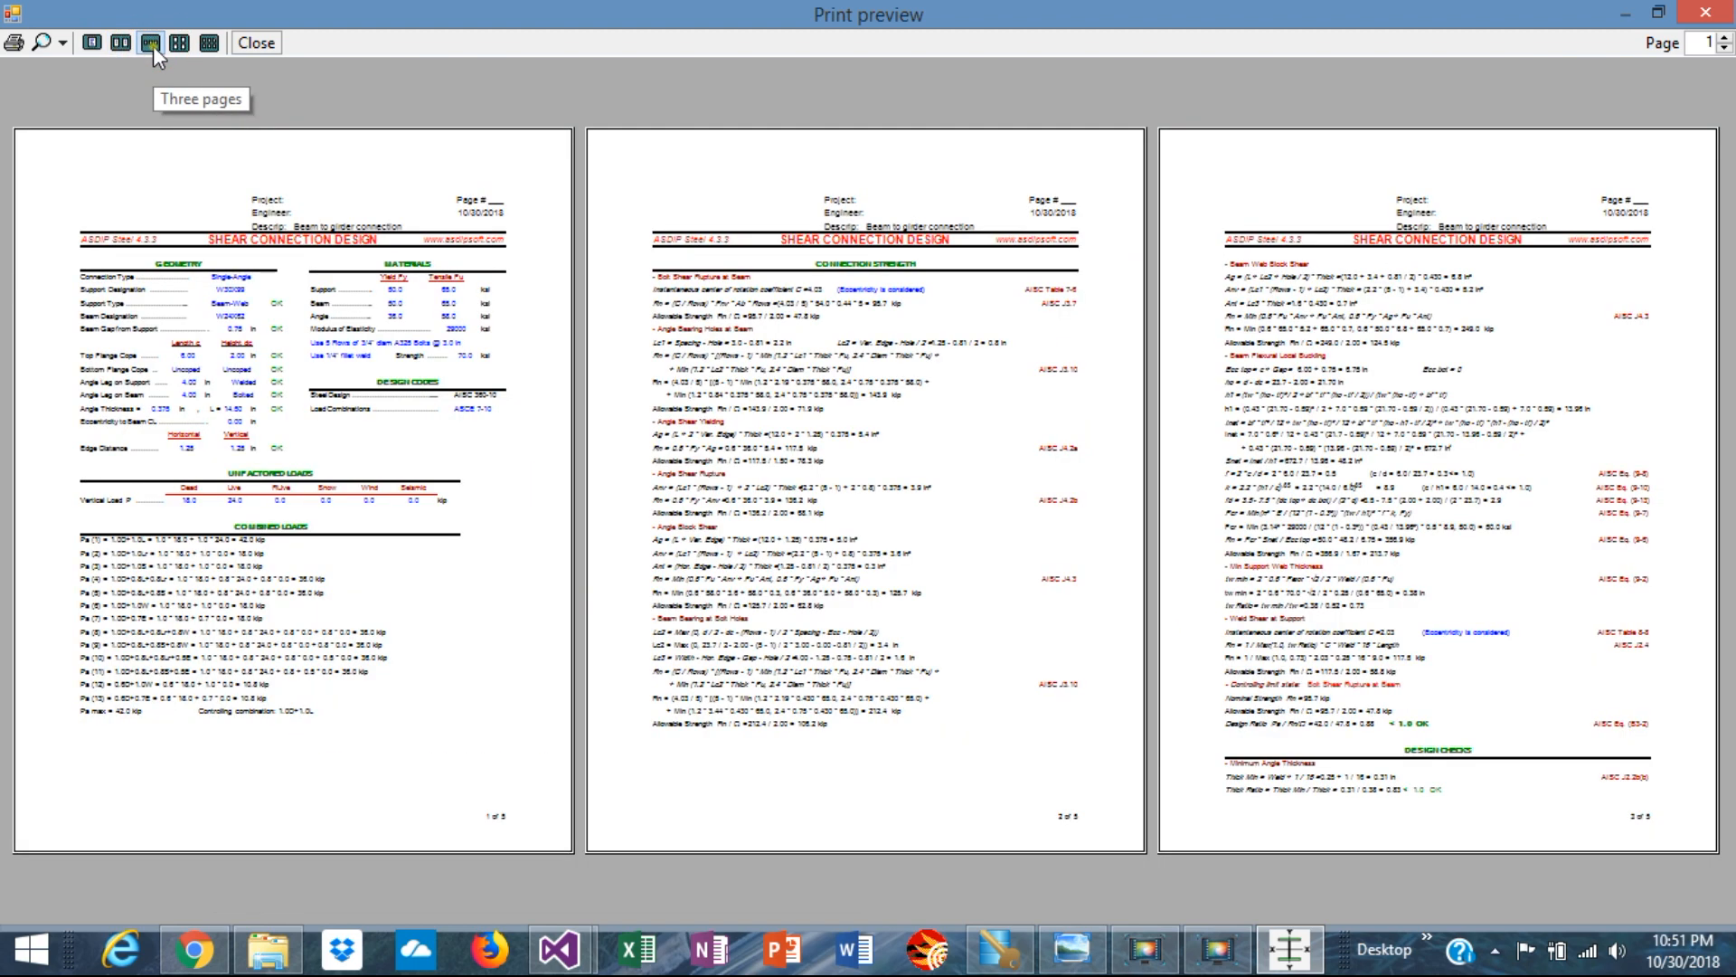
pyautogui.click(181, 43)
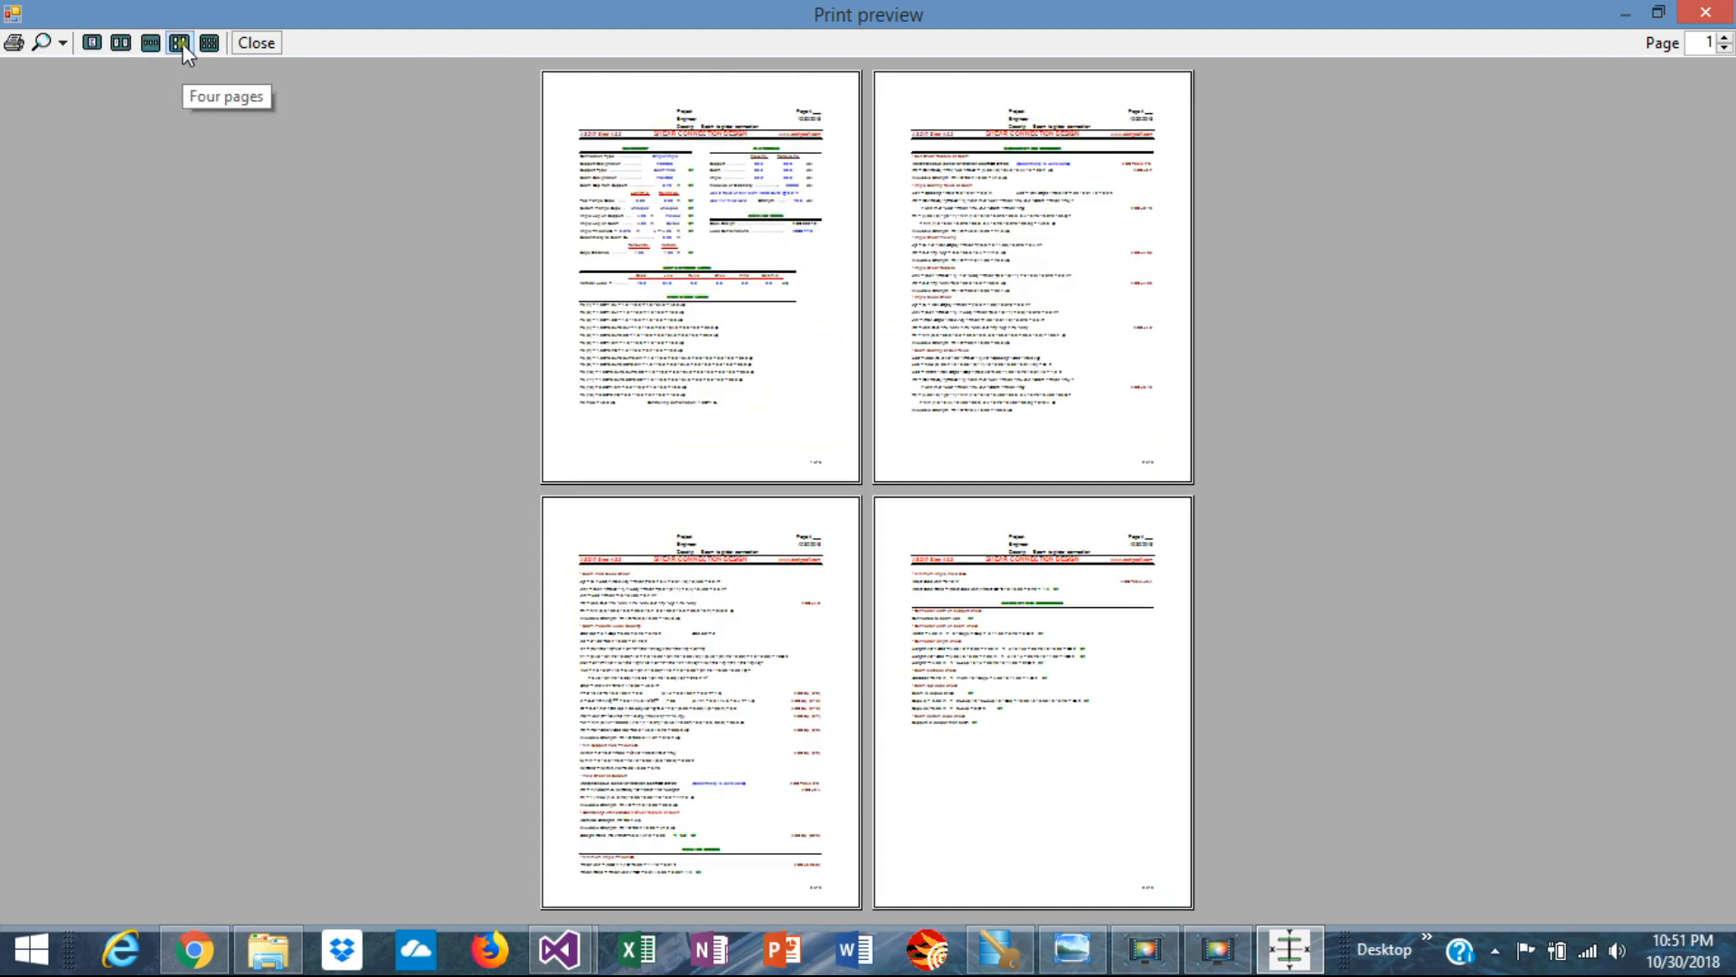
pyautogui.click(209, 43)
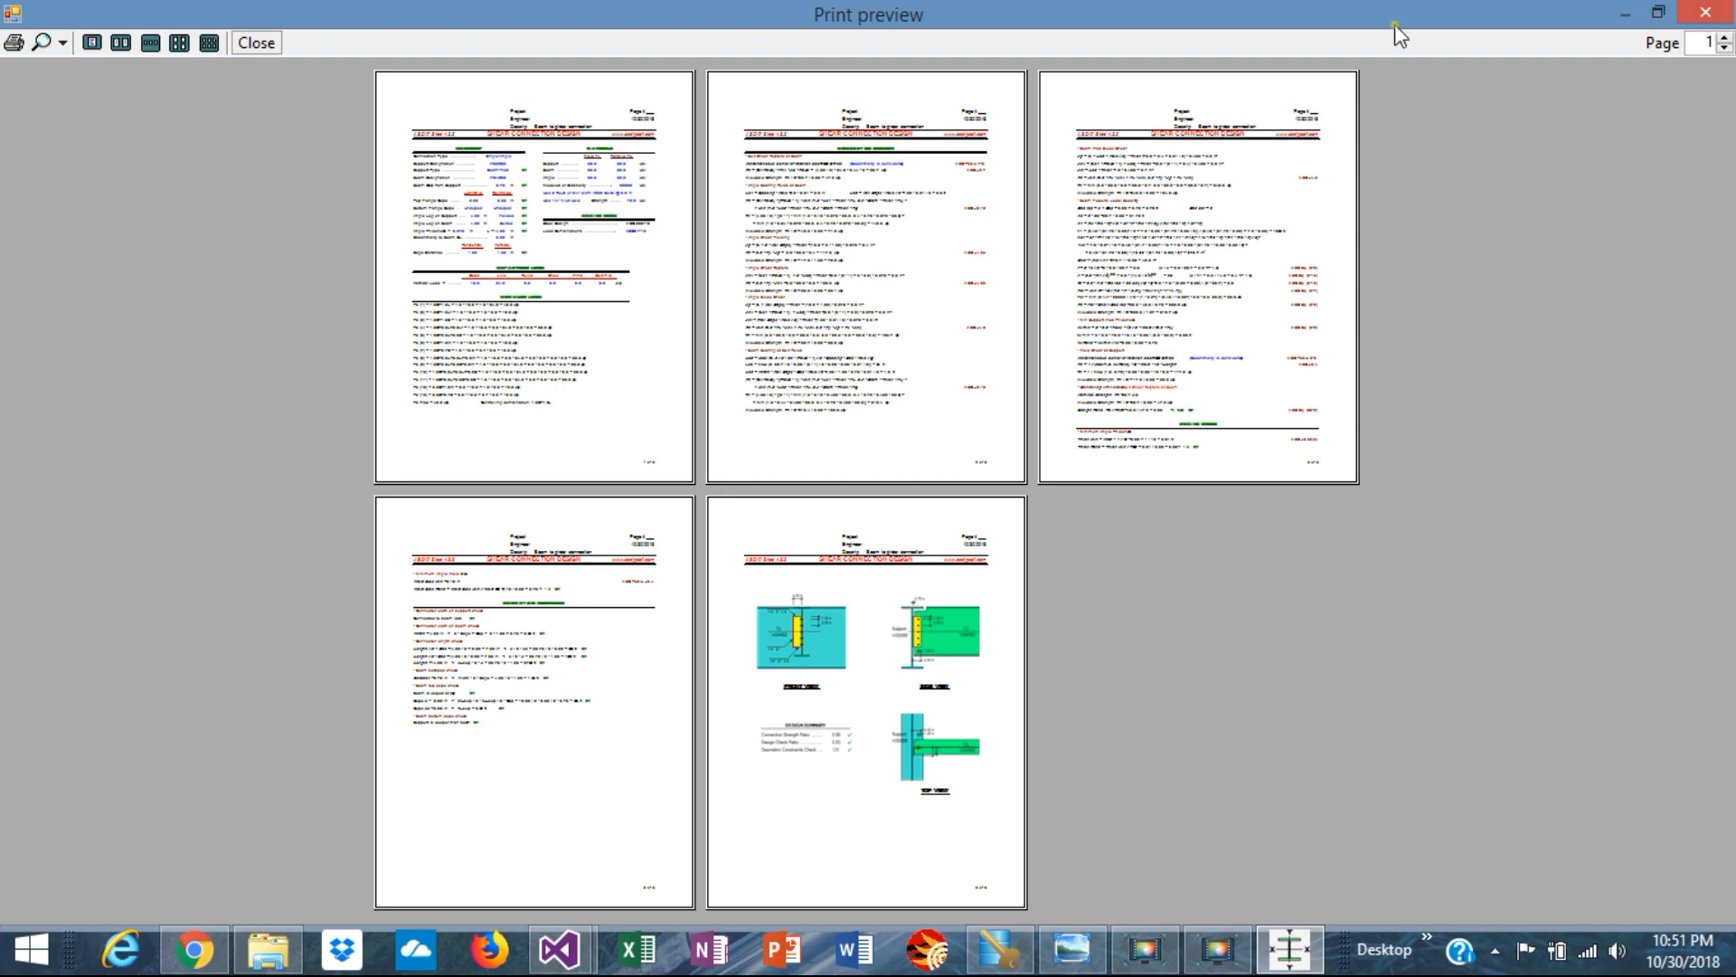
pyautogui.click(1701, 14)
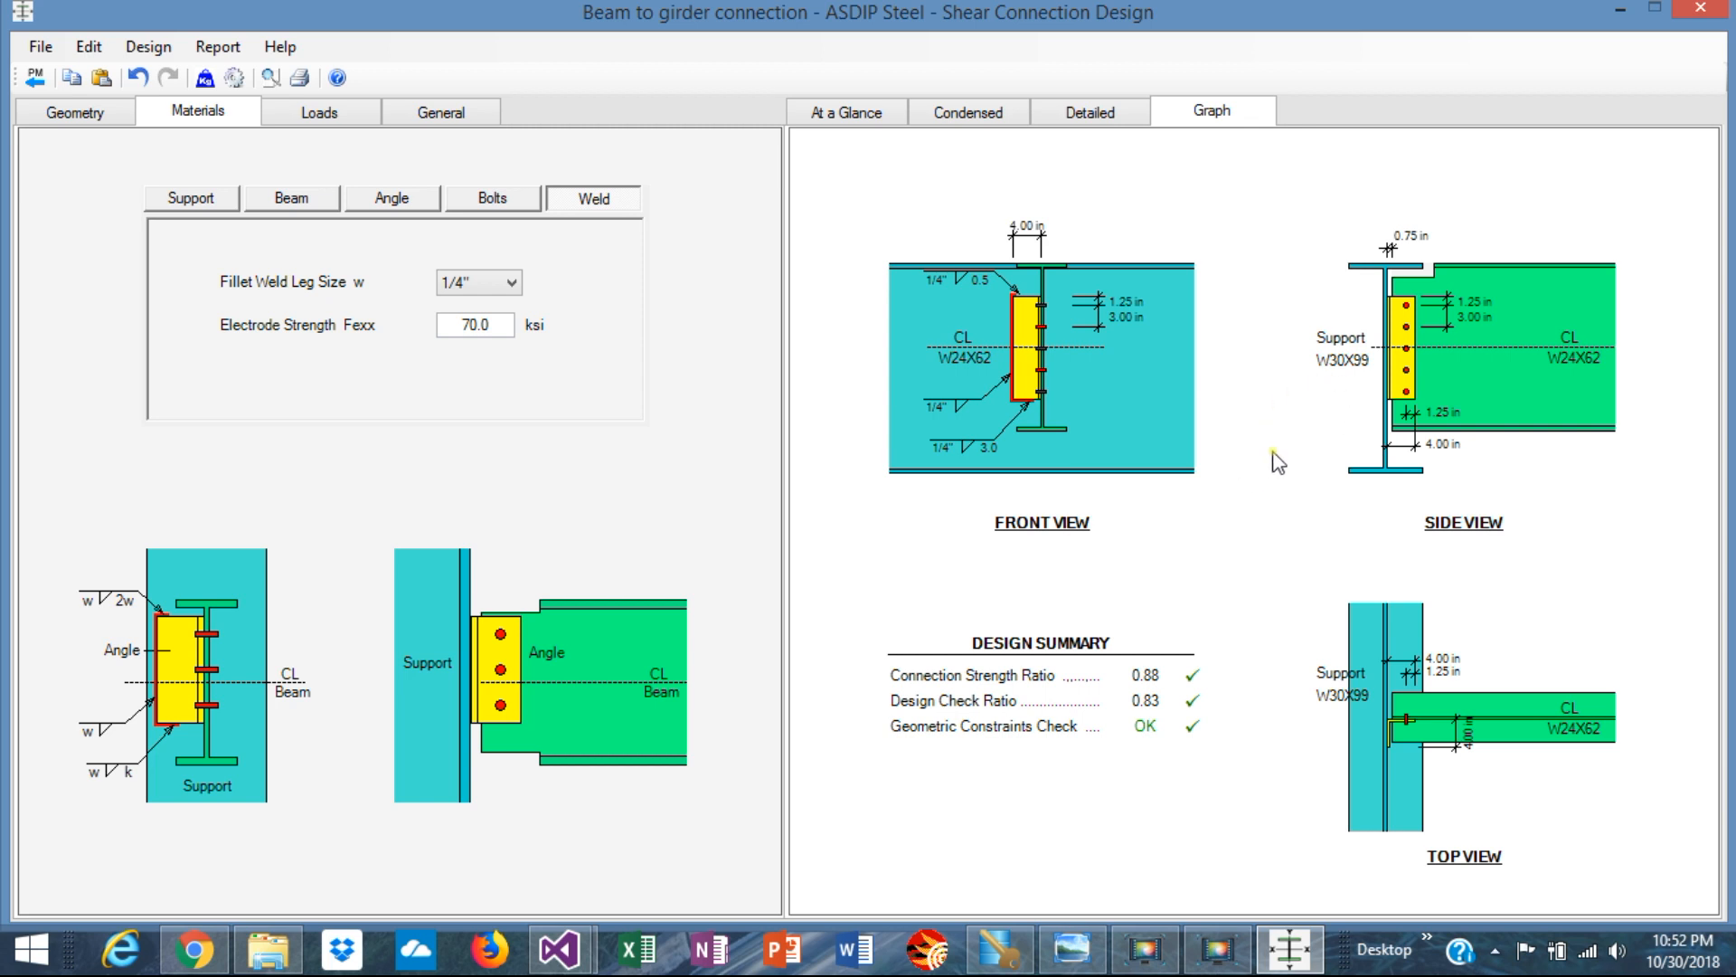
# - Review the design criteria for neglecting bolt and weld eccentricity, keeping all options off, and check the summary and graphical views
pyautogui.click(845, 117)
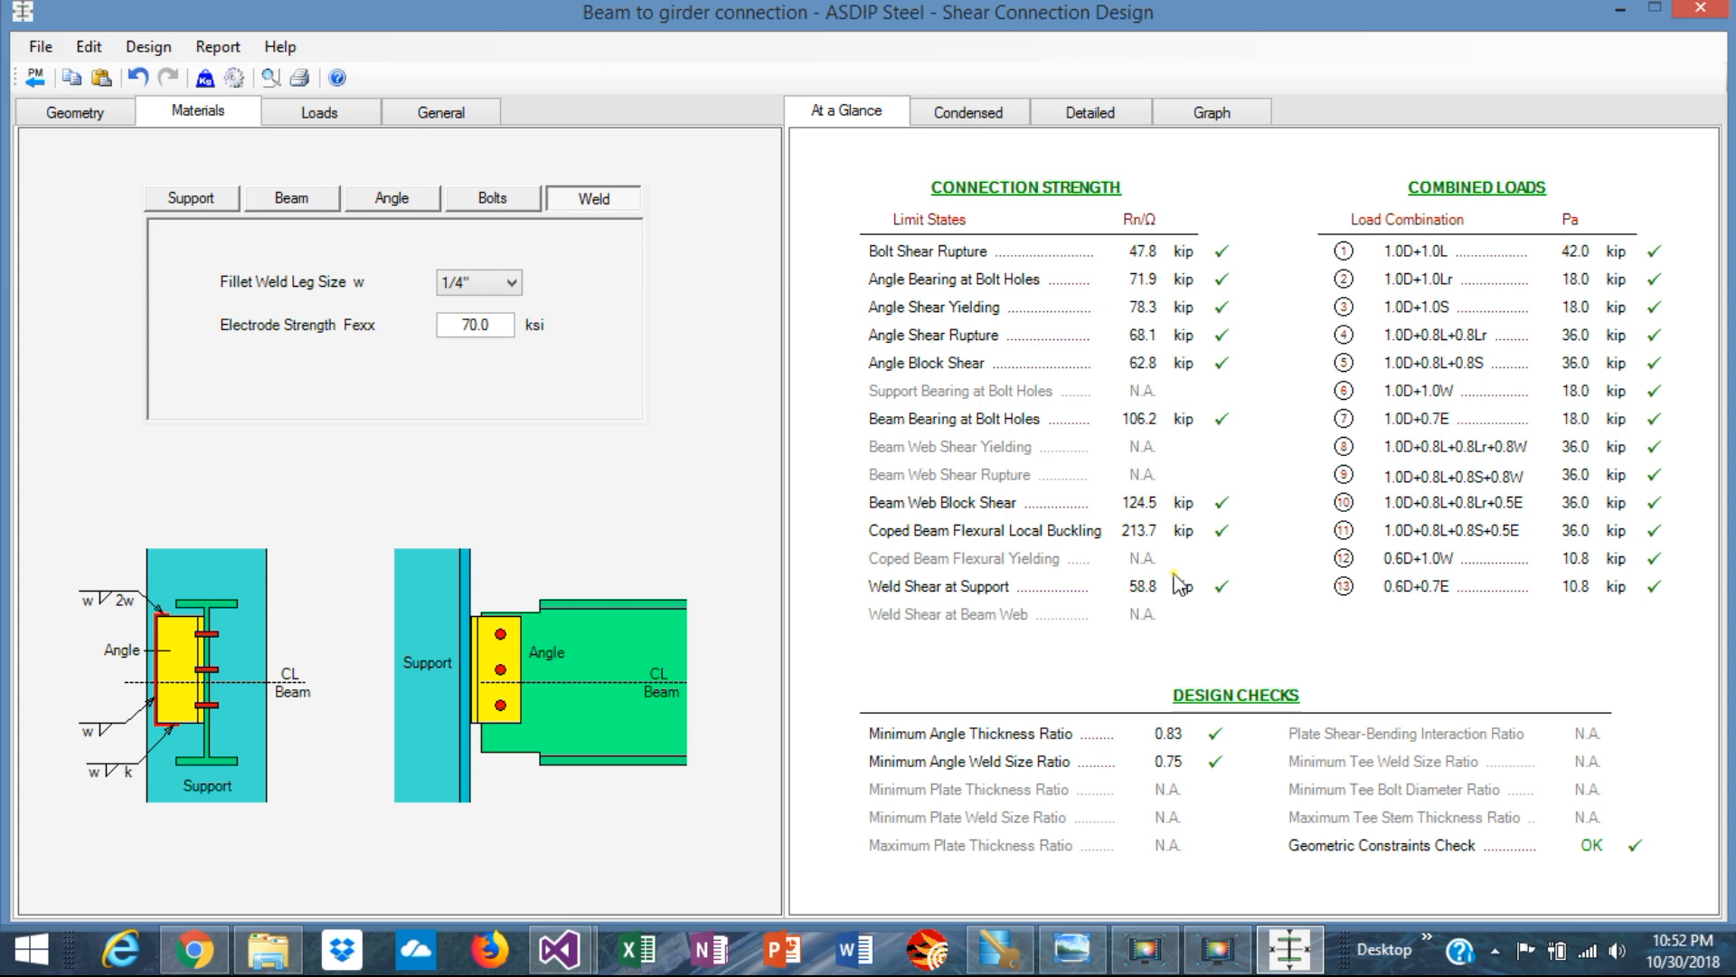
pyautogui.click(235, 79)
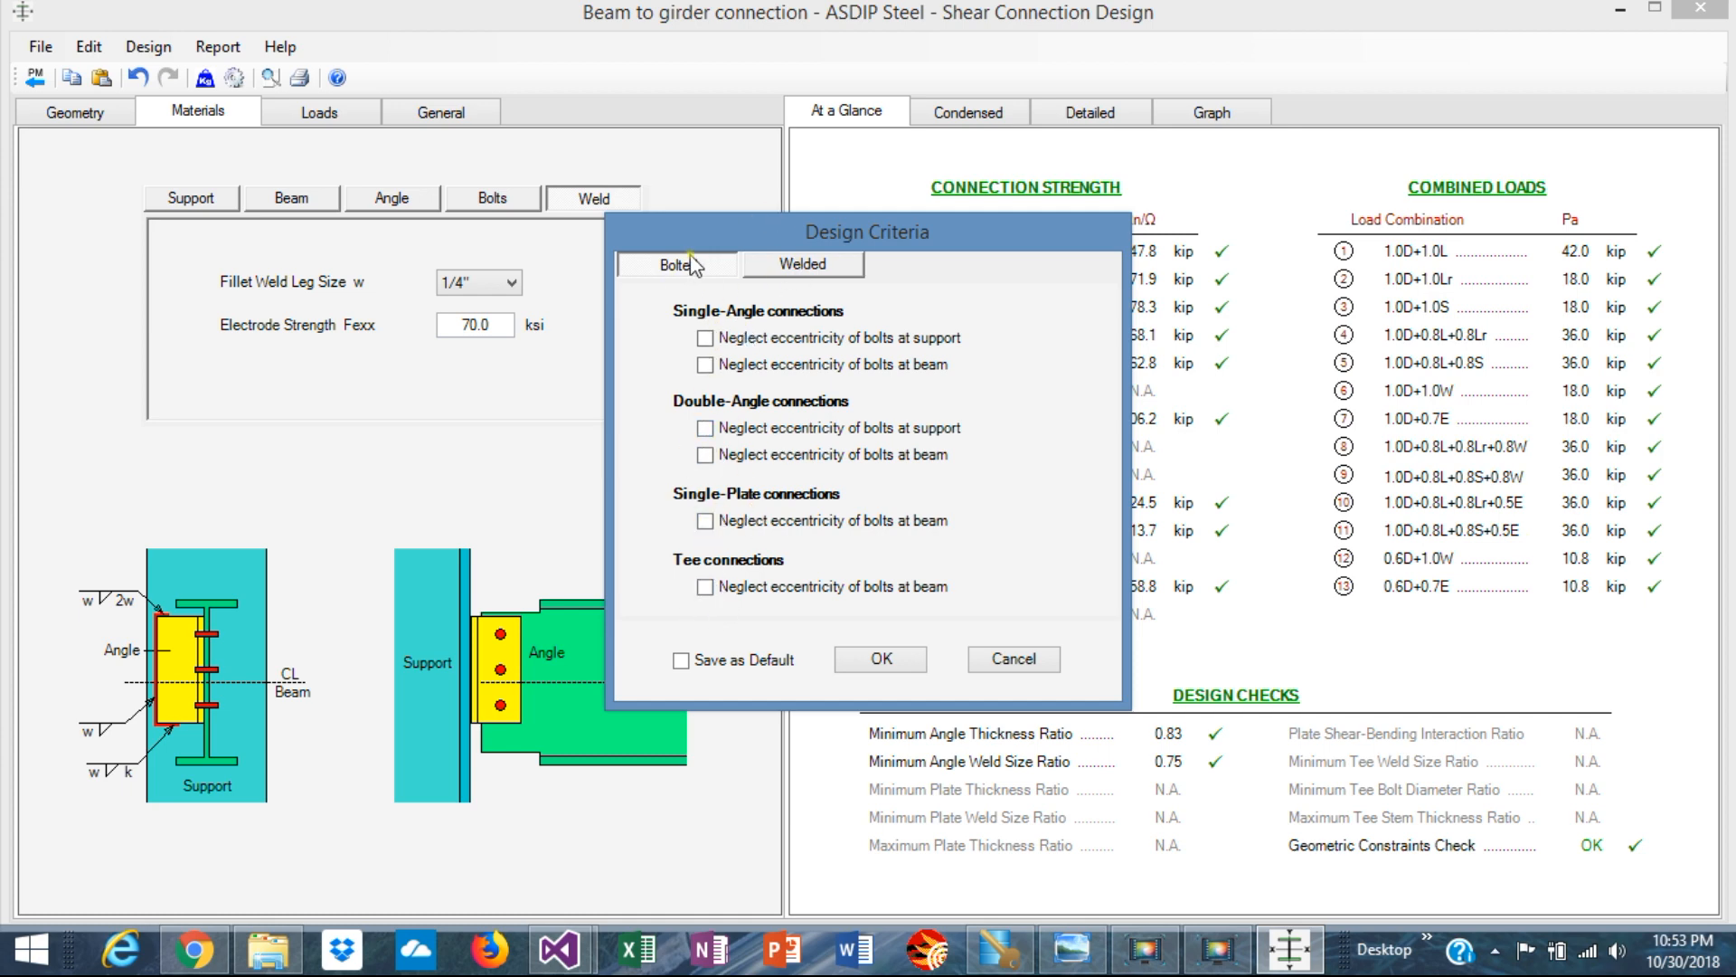
pyautogui.click(838, 272)
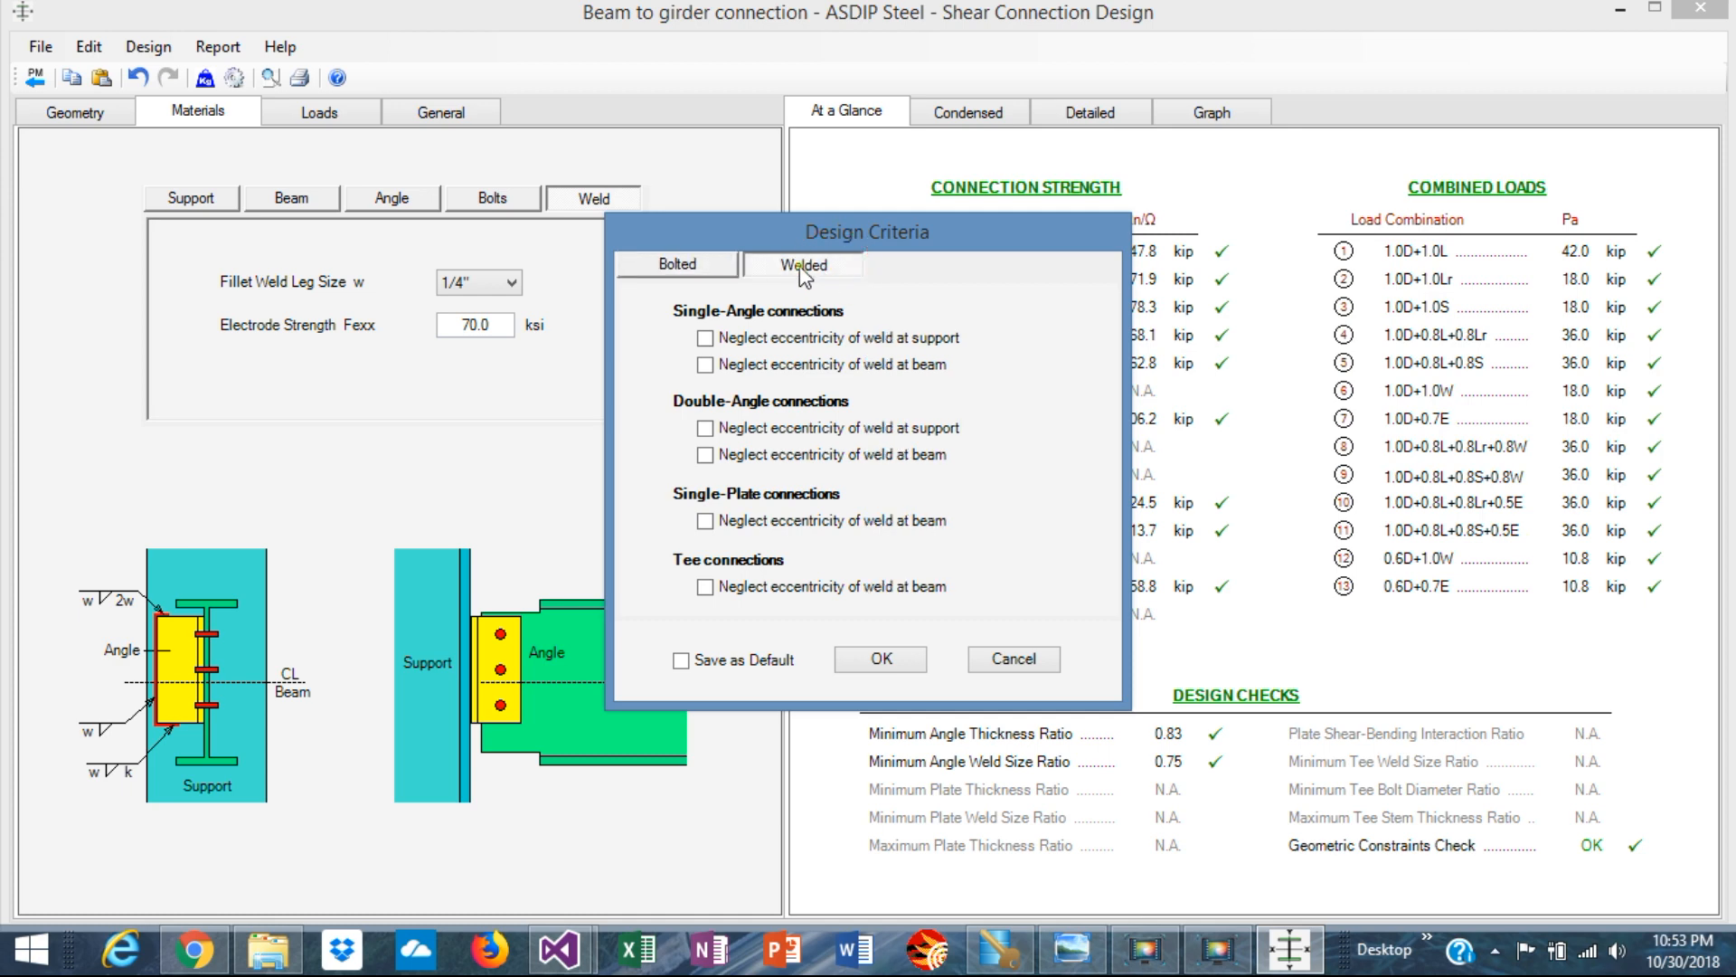
pyautogui.click(888, 660)
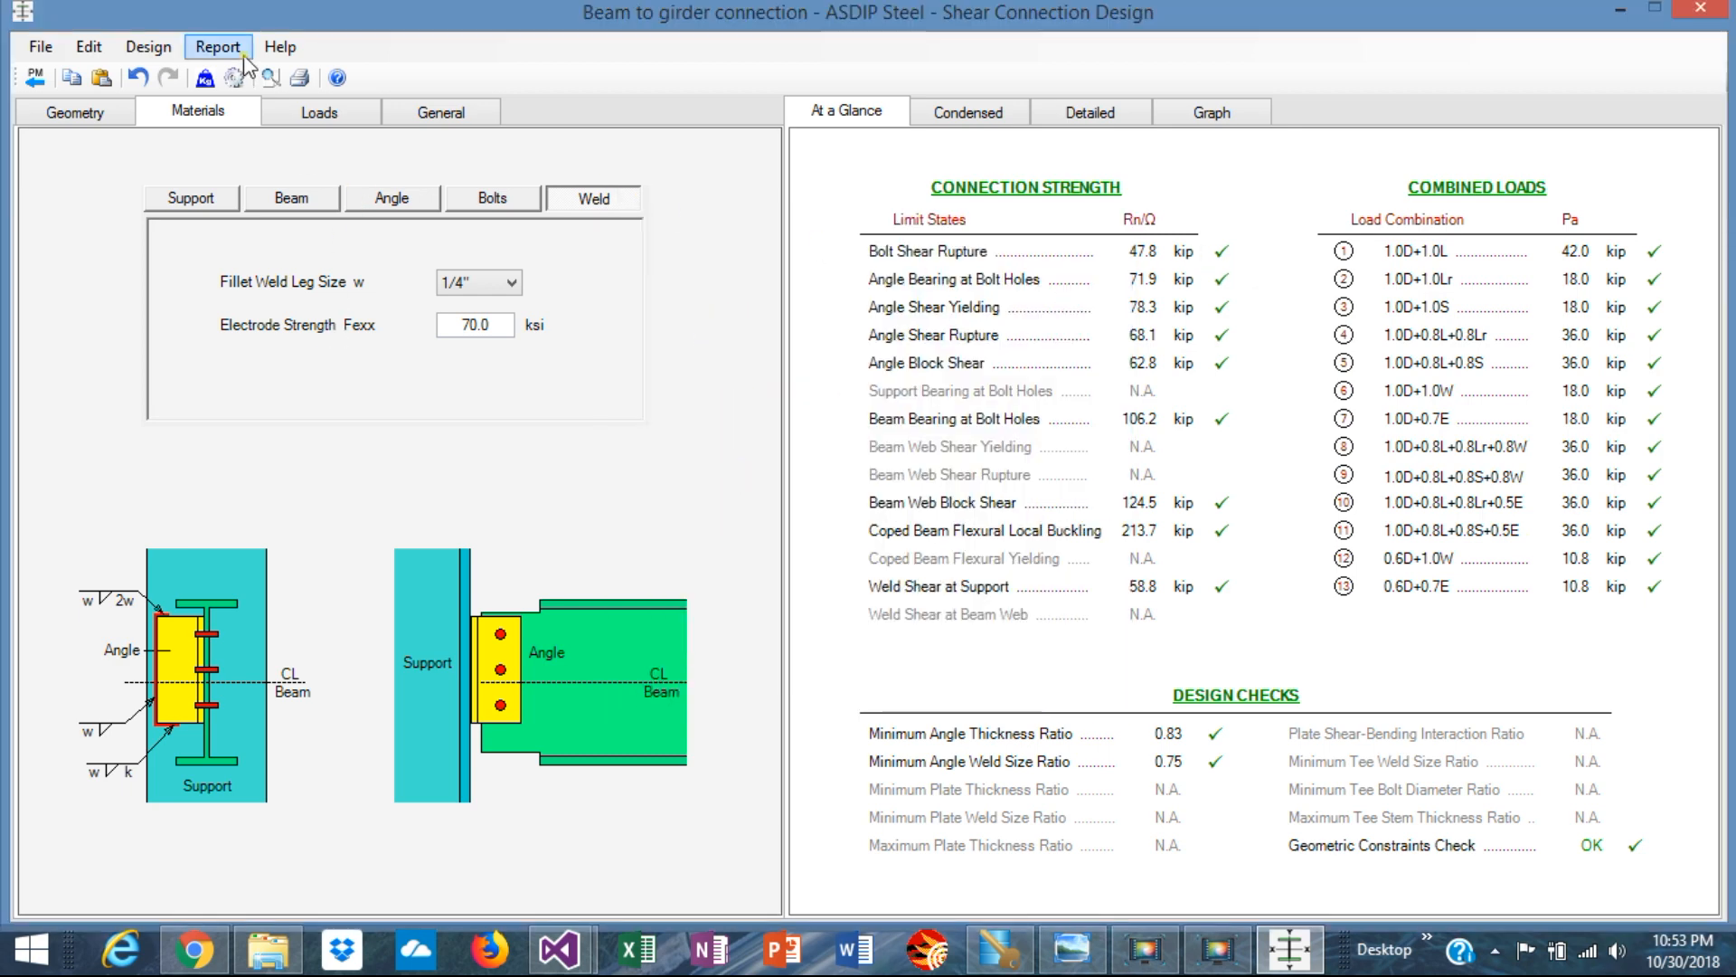
pyautogui.click(1174, 120)
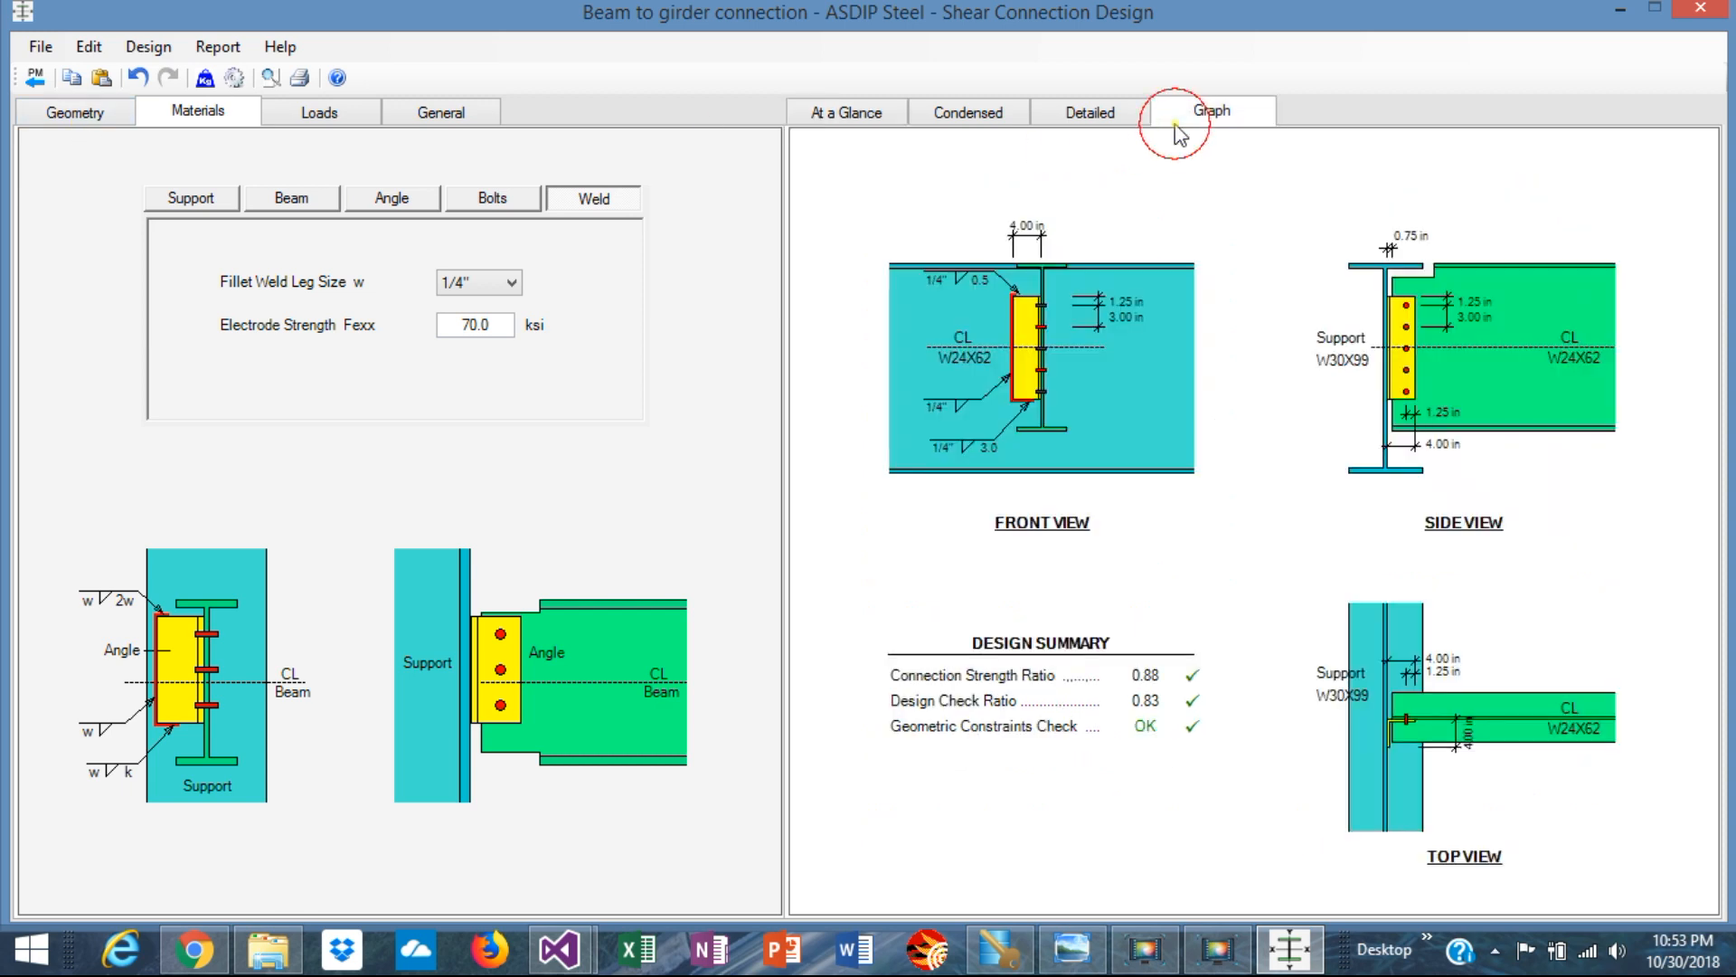